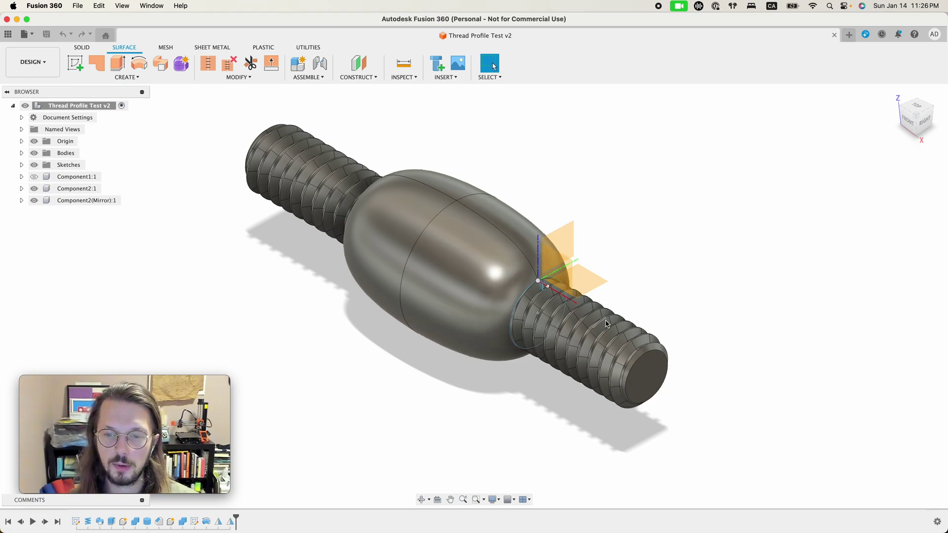
pyautogui.keyDown('shift'); pyautogui.hscroll(-10, 605, 320); pyautogui.keyUp('shift')
pyautogui.keyDown('shift'); pyautogui.hscroll(2, 606, 320); pyautogui.keyUp('shift')
pyautogui.click(915, 117)
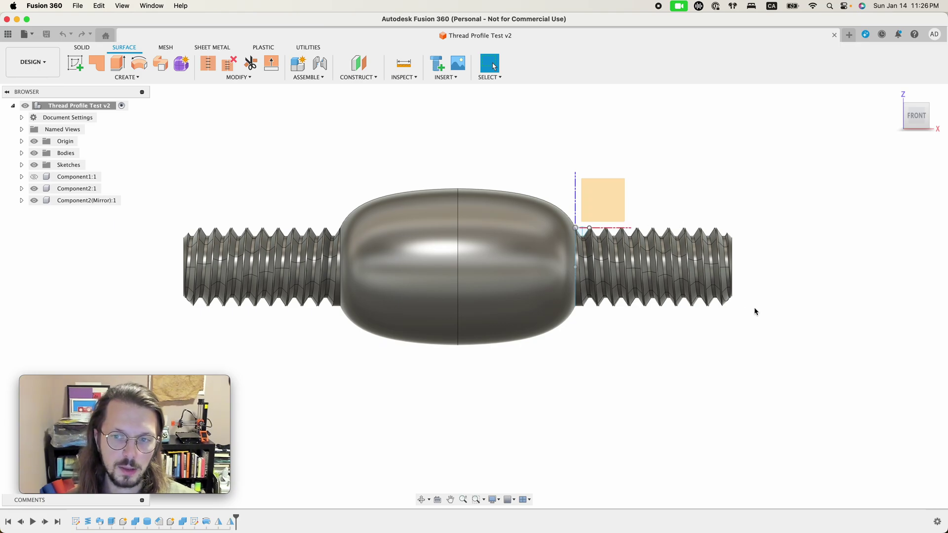
pyautogui.keyDown('shift'); pyautogui.hscroll(5, 781, 317); pyautogui.keyUp('shift')
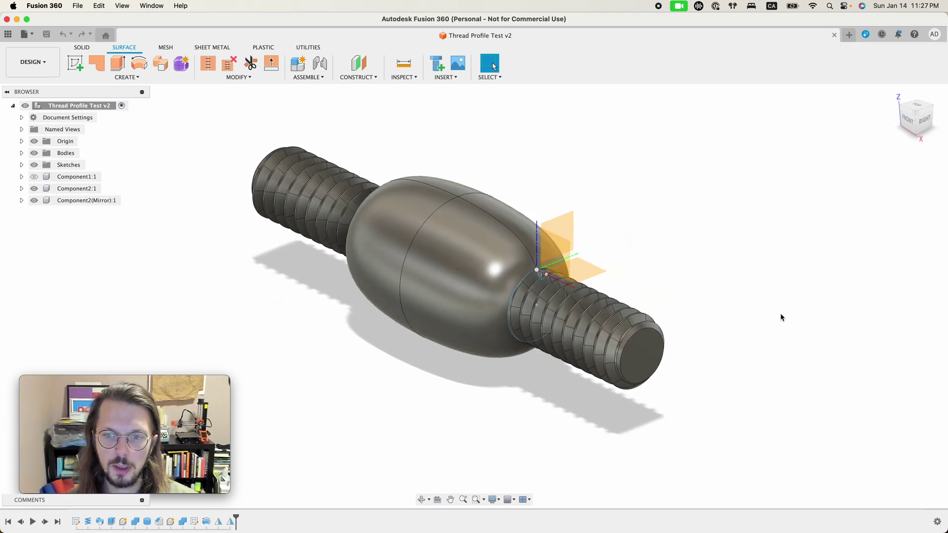
pyautogui.keyDown('shift'); pyautogui.hscroll(-5, 781, 314); pyautogui.keyUp('shift')
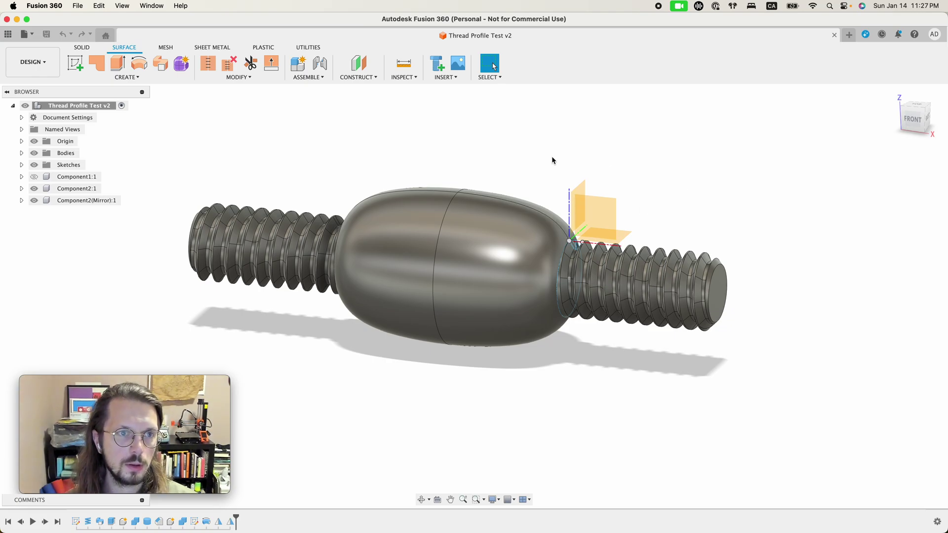
# Step: Create a new design and set its document units to inches
pyautogui.click(849, 34)
pyautogui.click(22, 118)
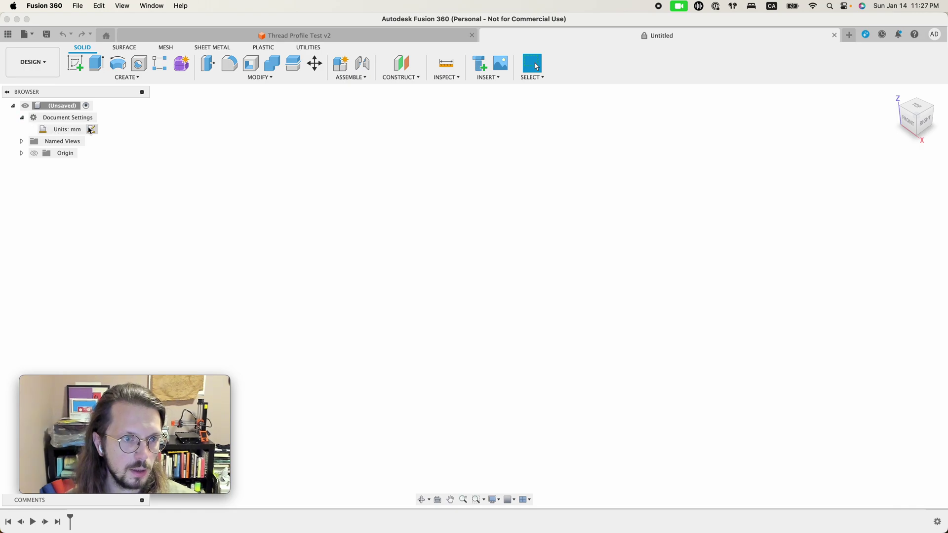
pyautogui.click(92, 130)
pyautogui.click(901, 165)
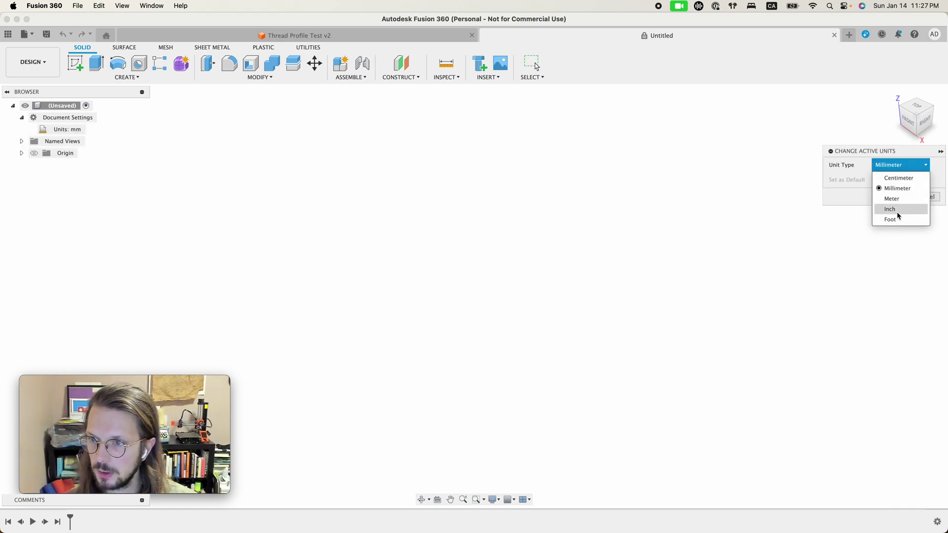
pyautogui.click(896, 212)
pyautogui.click(894, 197)
# Step: Create a cylinder on the XZ plane centred on the origin, 1 in in diameter and 2 in high, as a new body
pyautogui.click(126, 77)
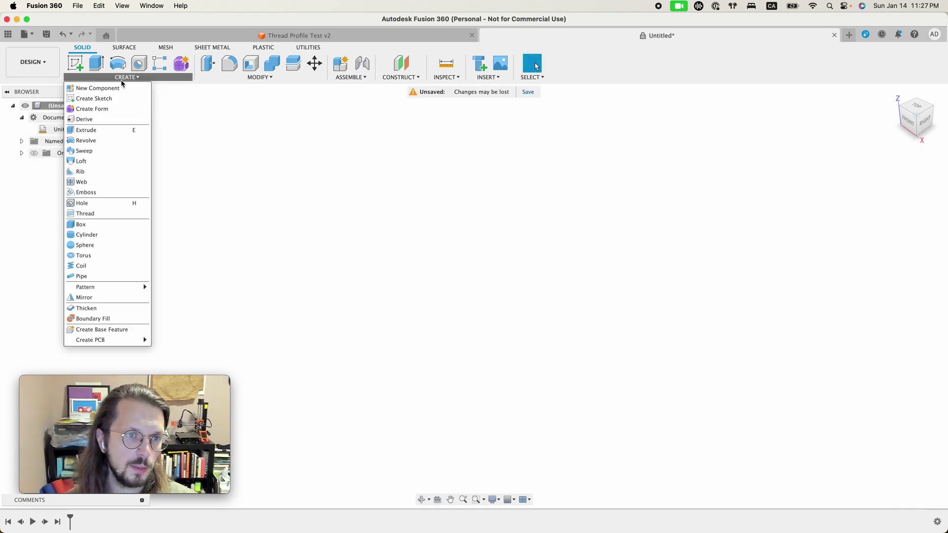
pyautogui.click(98, 243)
pyautogui.click(512, 294)
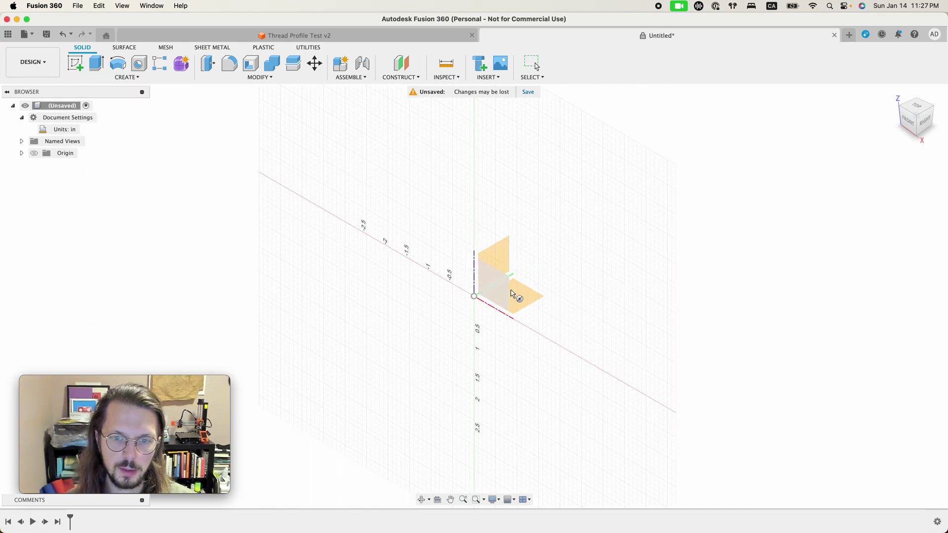
pyautogui.click(474, 296)
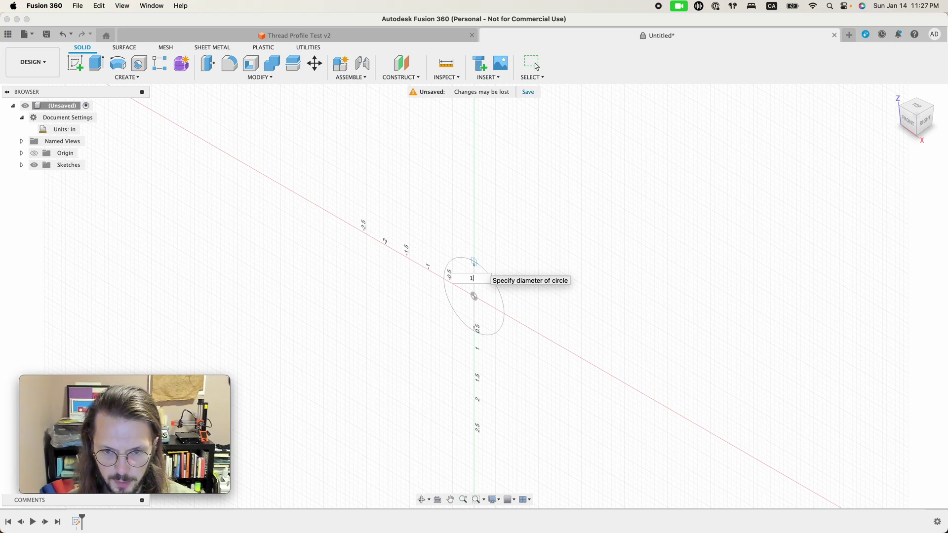
pyautogui.press('Tab')
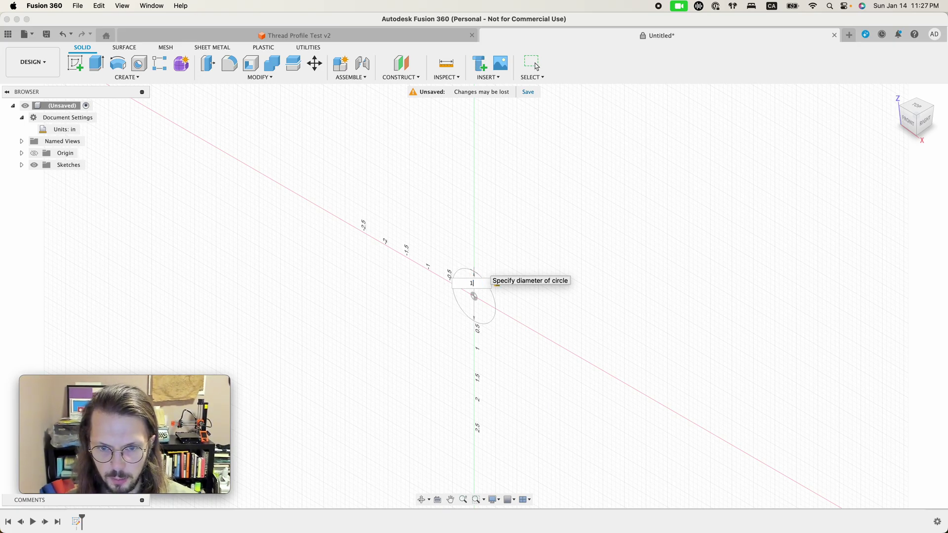
pyautogui.press('Return')
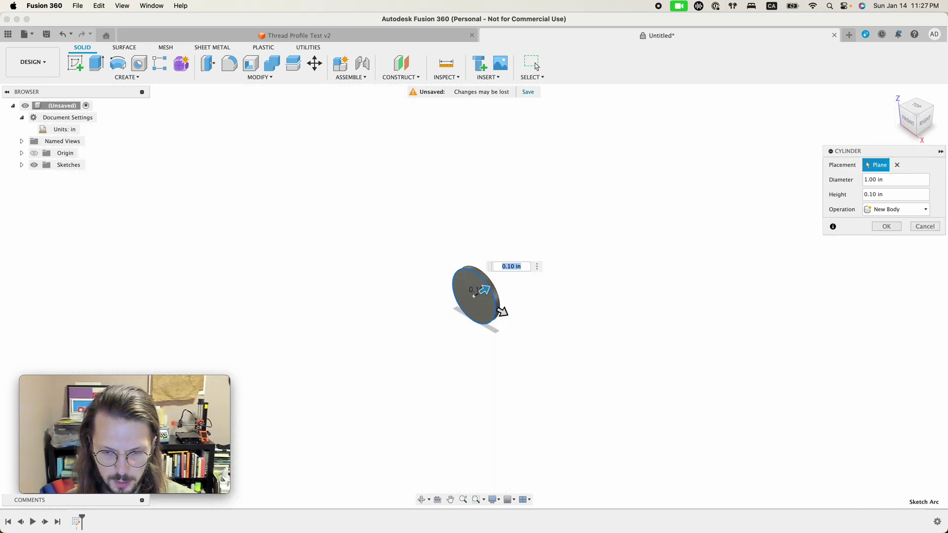
pyautogui.write('3')
pyautogui.press('Return')
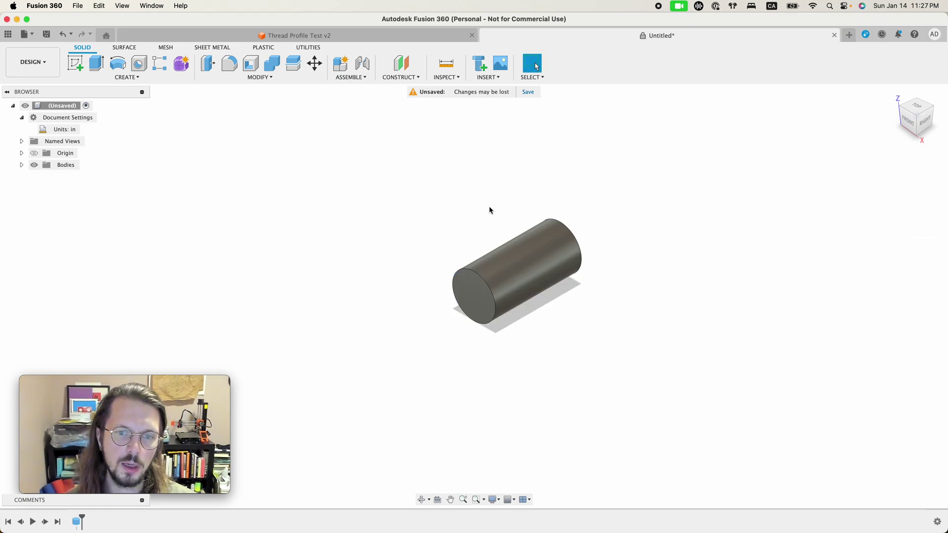
# Step: Start a new sketch on the YZ plane running lengthwise through the cylinder
pyautogui.scroll(5, 526, 268)
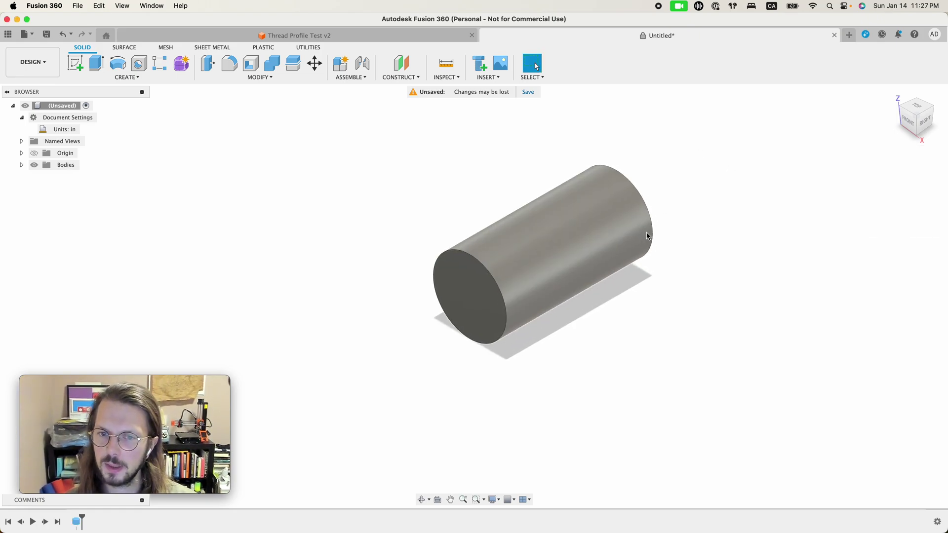
pyautogui.keyDown('shift'); pyautogui.hscroll(8, 647, 233); pyautogui.keyUp('shift')
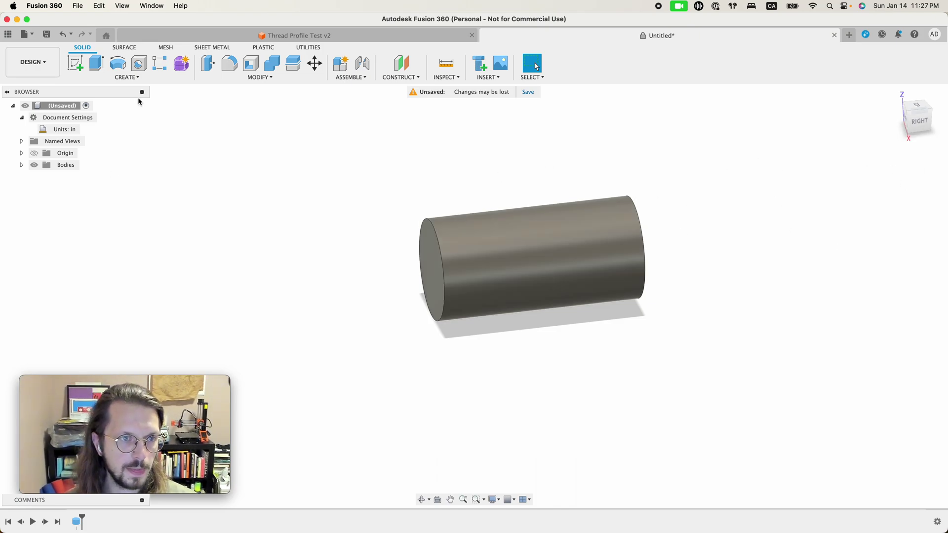
pyautogui.click(122, 46)
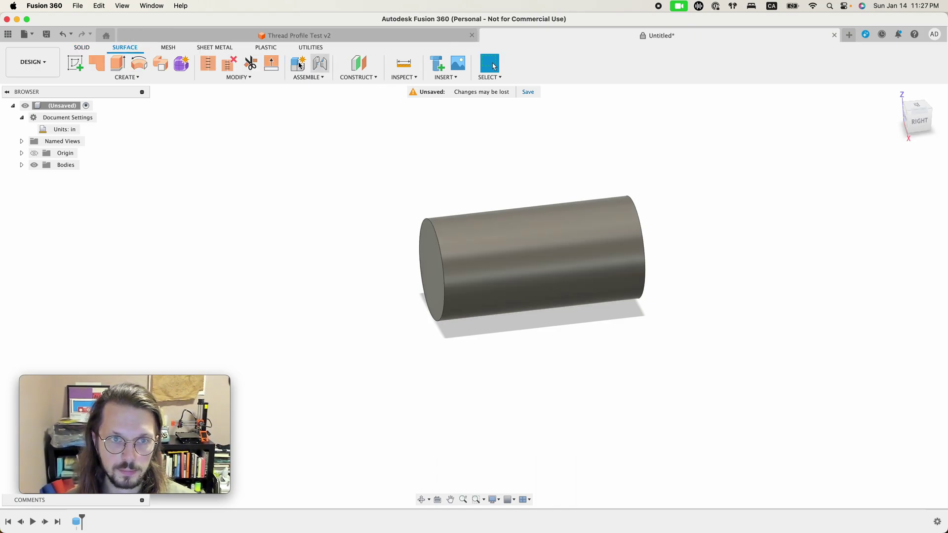
pyautogui.click(75, 63)
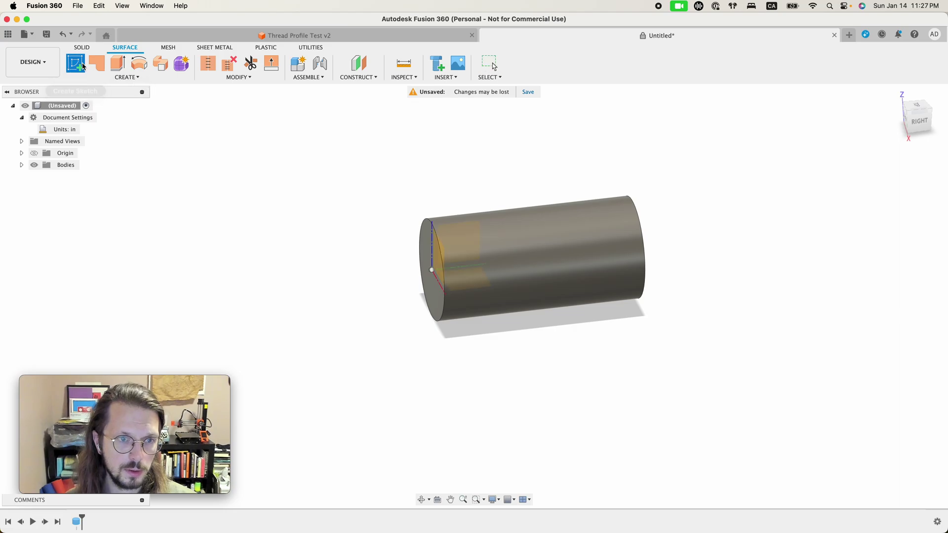
pyautogui.click(459, 261)
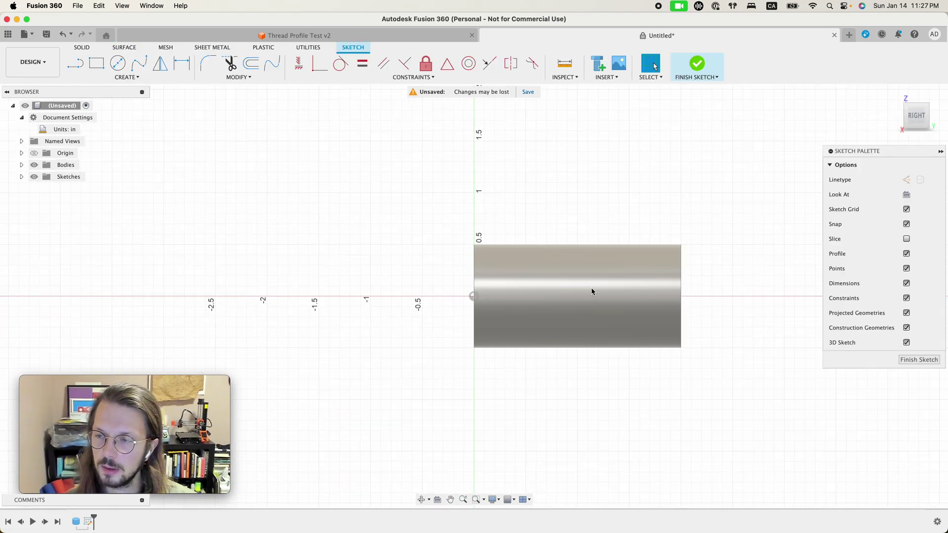
pyautogui.scroll(5, 567, 192)
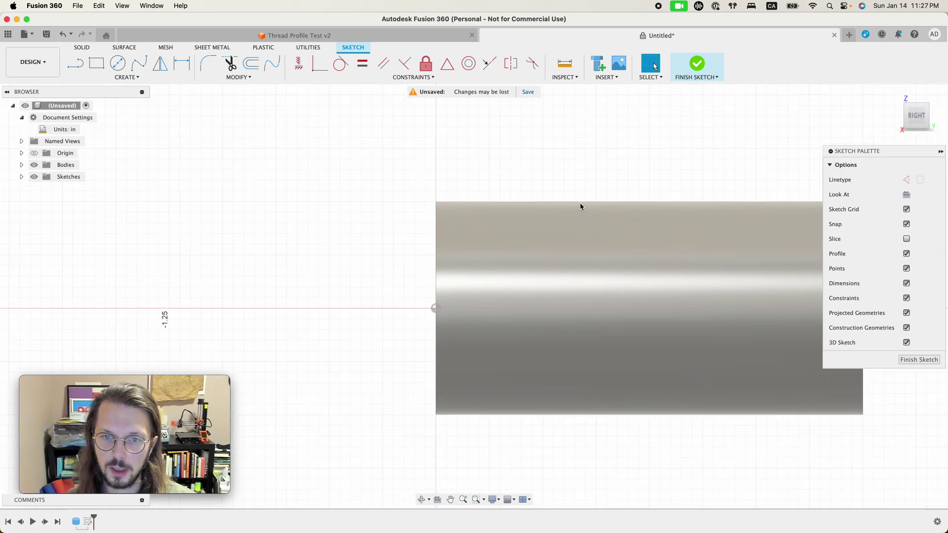
pyautogui.scroll(4, 449, 170)
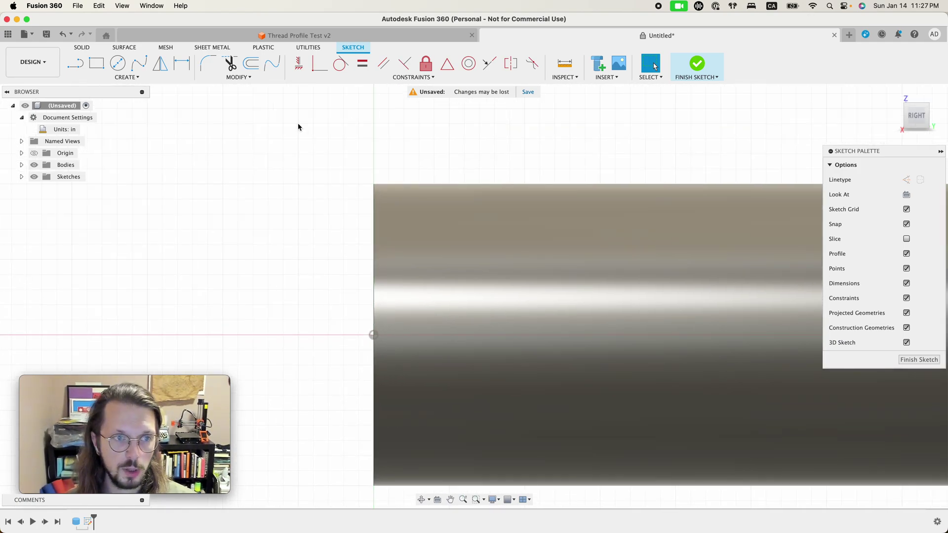
# Step: Draw a 0.20 in horizontal line along the cylinder's upper edge, starting at its corner above the origin
pyautogui.click(75, 63)
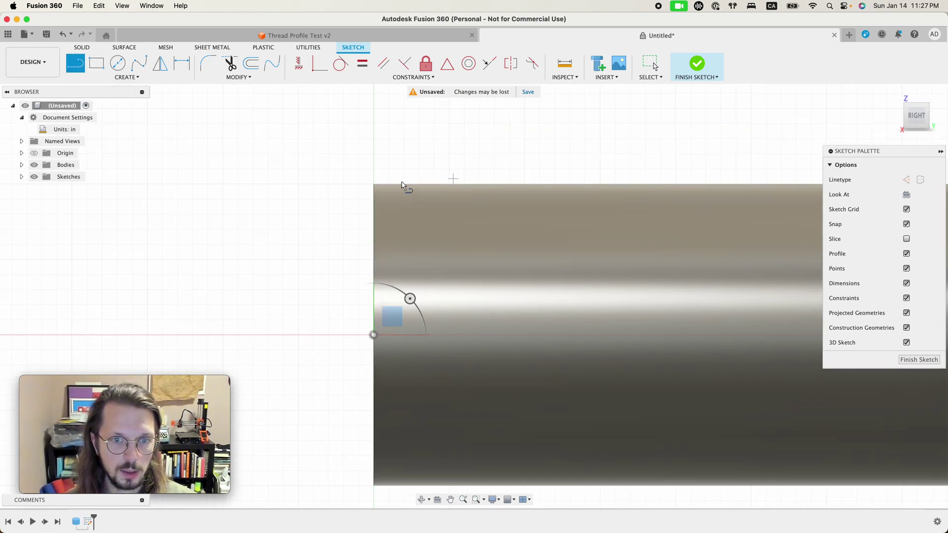
pyautogui.click(375, 184)
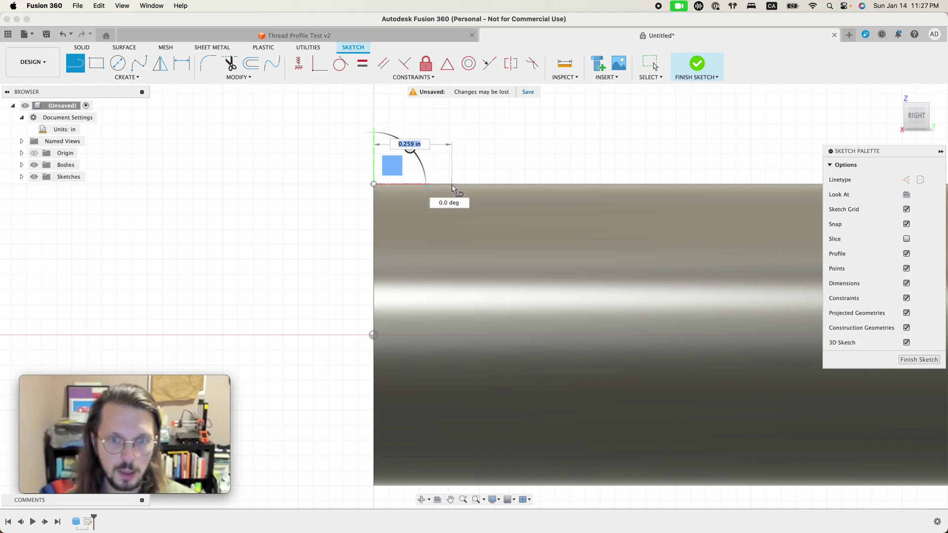
pyautogui.write('2/10')
pyautogui.press('Return')
pyautogui.press('Escape')
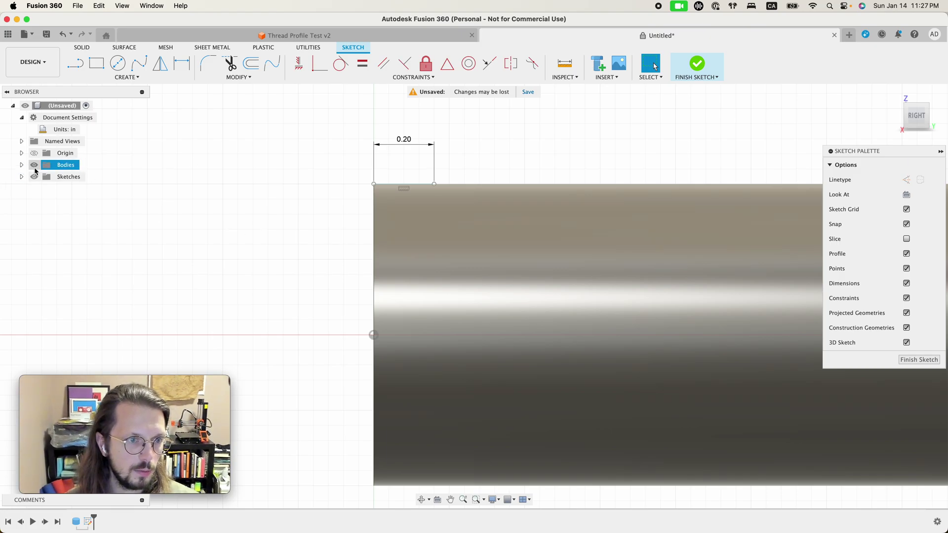
# Step: Hide the bodies and draw a line about 0.3 in long, sloping down at 45° from the start of the 0.20 in line
pyautogui.click(34, 166)
pyautogui.scroll(3, 447, 206)
pyautogui.press('l')
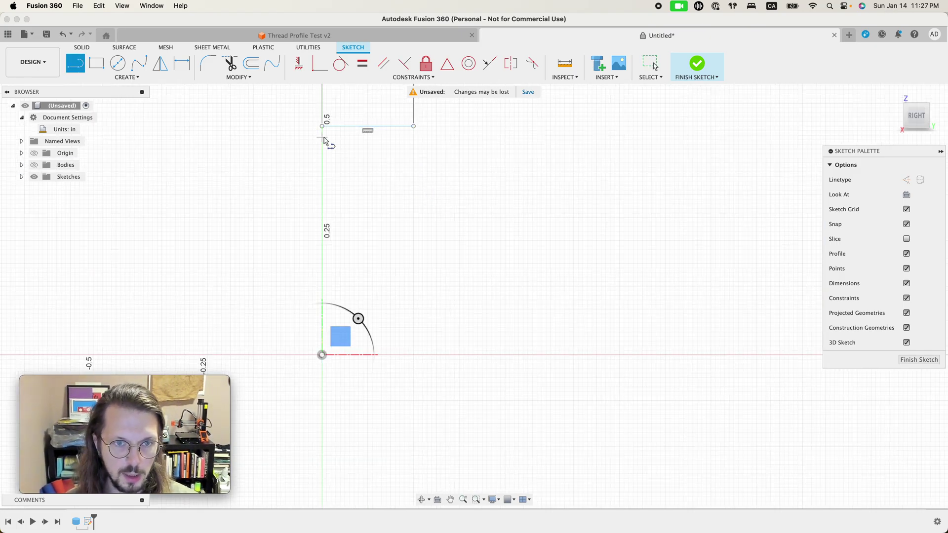
pyautogui.click(322, 125)
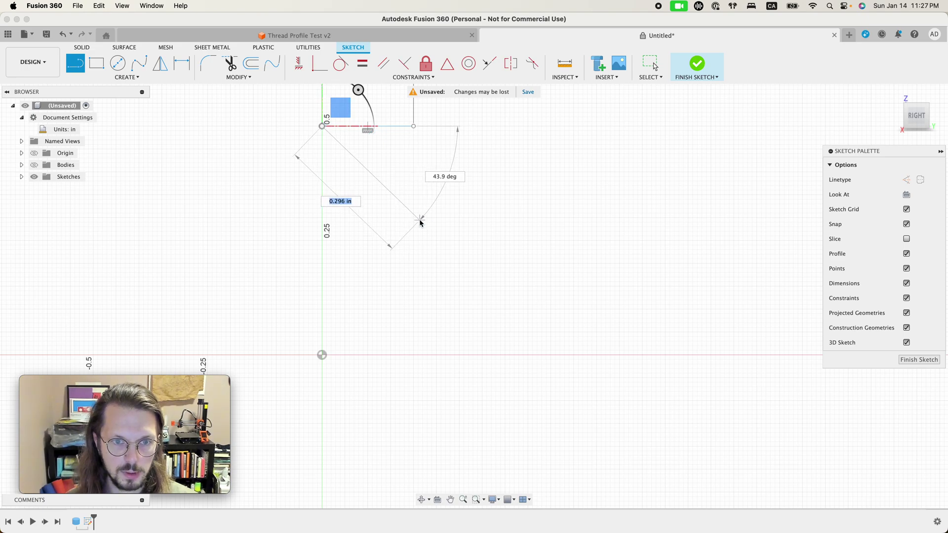
pyautogui.press('Tab')
pyautogui.write('45')
pyautogui.press('Tab')
pyautogui.click(654, 65)
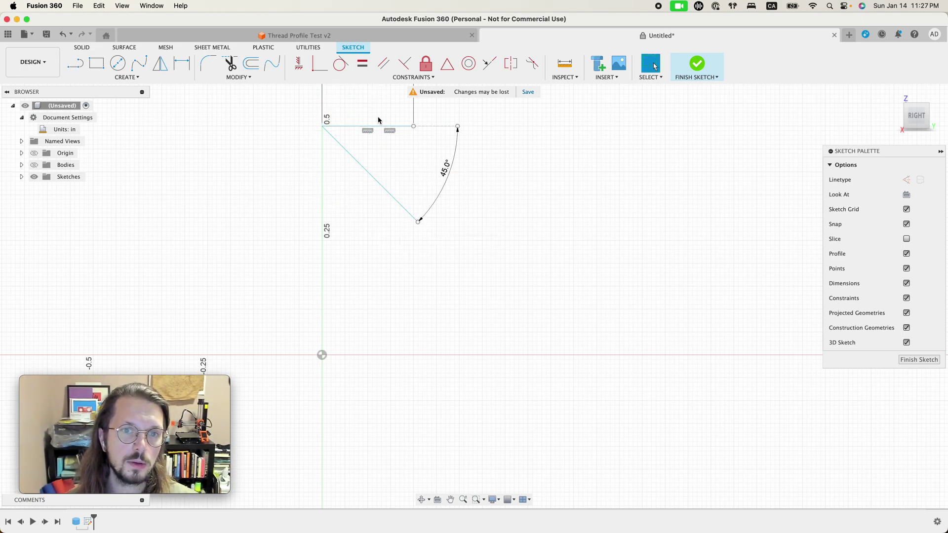
# Step: Draw a 0.031 in line from the far end of the 0.20 in line back along it
pyautogui.scroll(3, 379, 120)
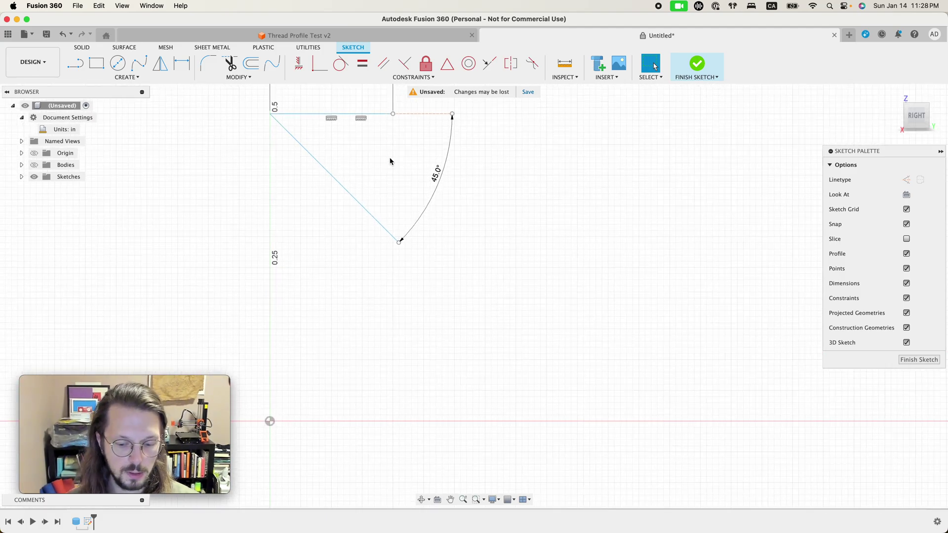
pyautogui.press('l')
pyautogui.click(394, 115)
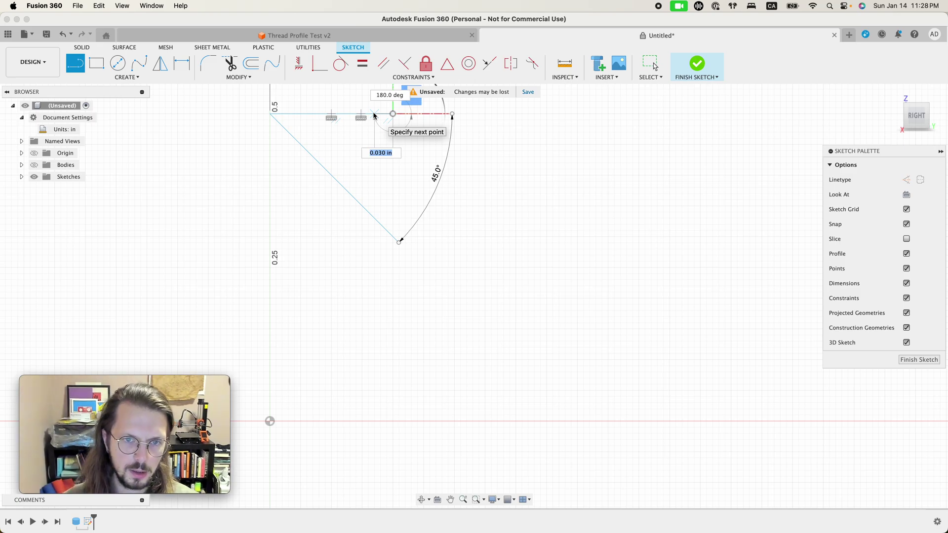
pyautogui.press('Return')
pyautogui.press('Escape')
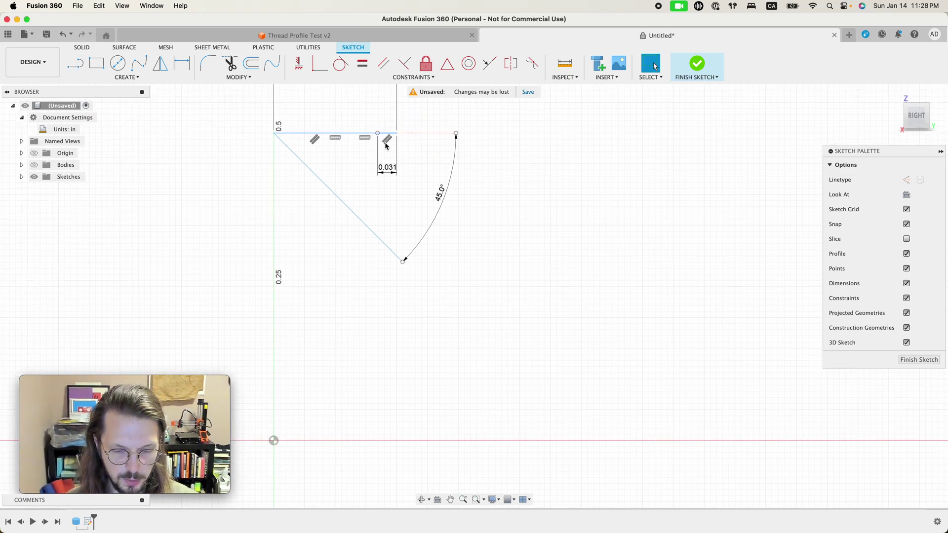
# Step: Draw a line about 0.14 in long at 135° from the inner end of the 0.031 in line, crossing the 45° line
pyautogui.press('l')
pyautogui.click(378, 134)
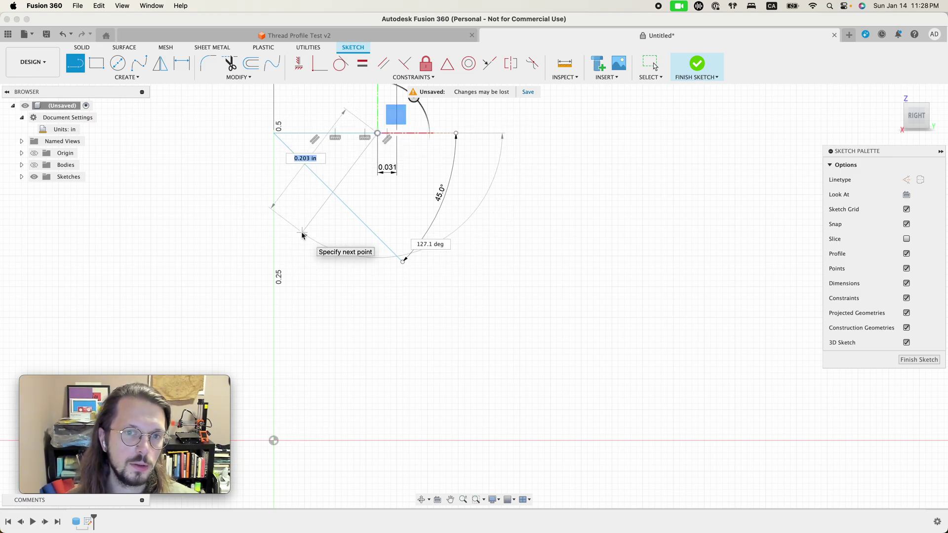
pyautogui.press('Tab')
pyautogui.press('Tab')
pyautogui.press('Tab')
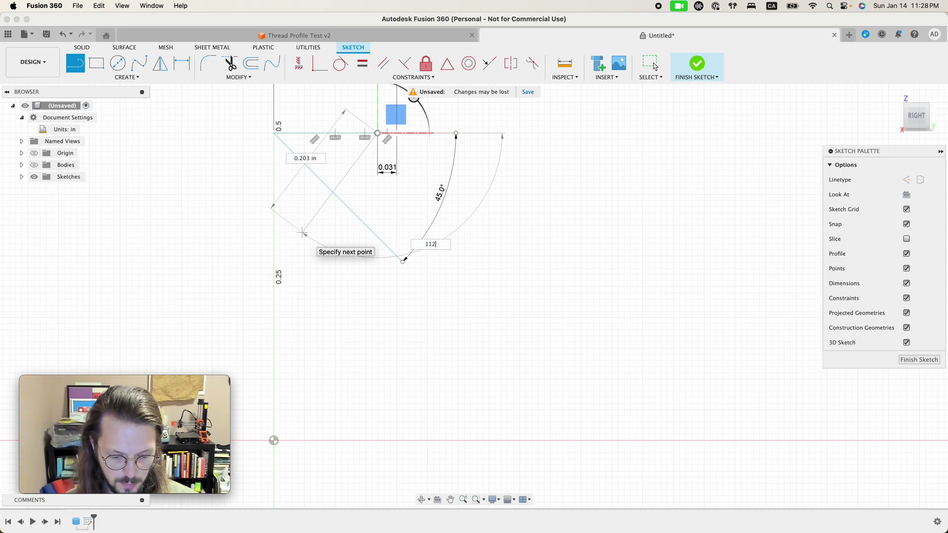
pyautogui.write('1125')
pyautogui.press('BackSpace')
pyautogui.press('BackSpace')
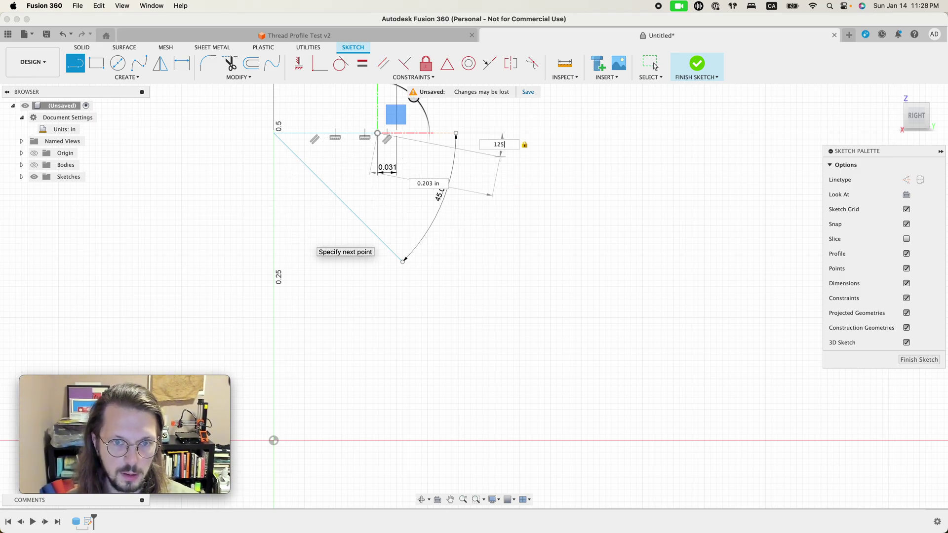
pyautogui.press('Tab')
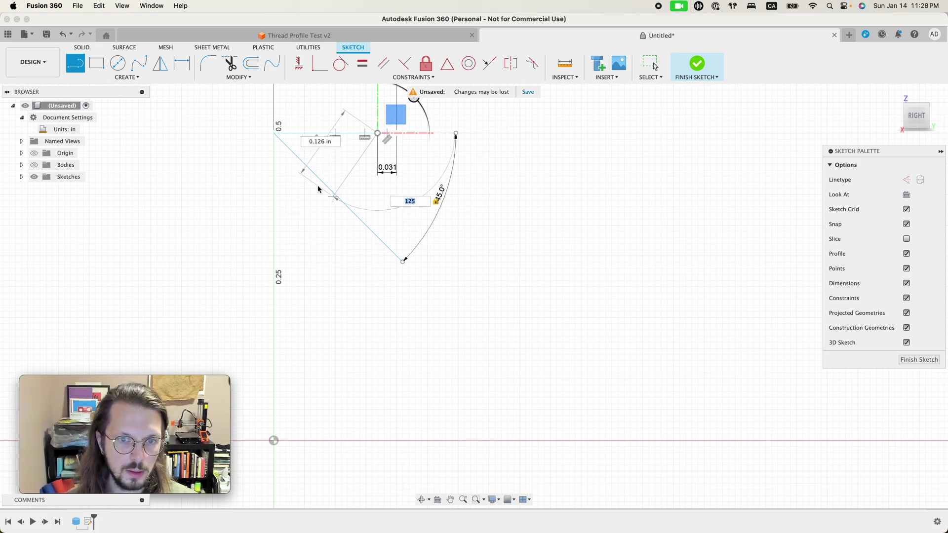
pyautogui.write('135')
pyautogui.press('Return')
pyautogui.press('Escape')
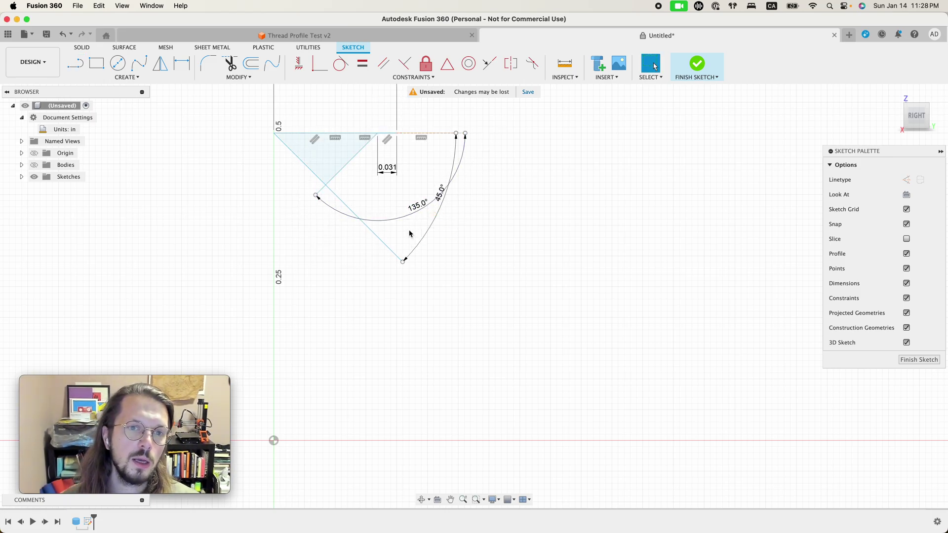
pyautogui.click(126, 77)
pyautogui.moveTo(117, 109)
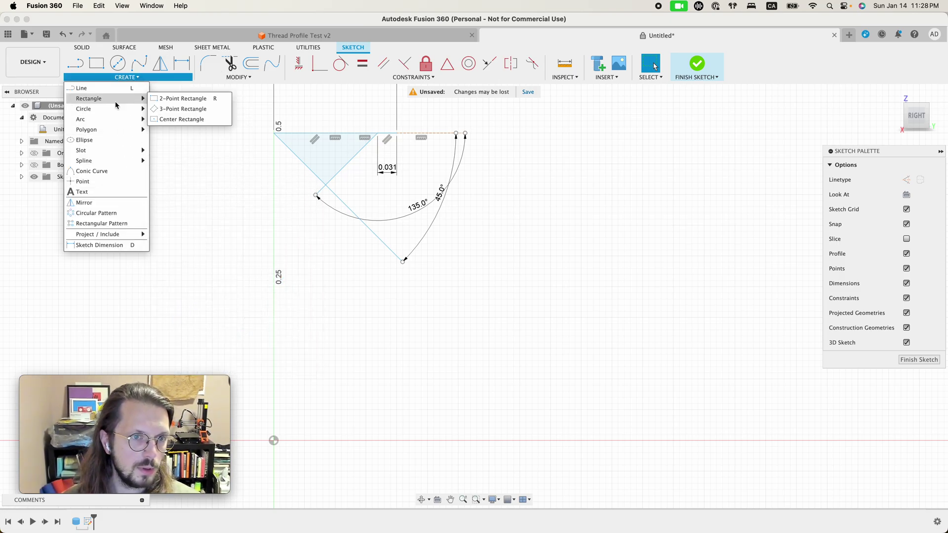
pyautogui.click(171, 120)
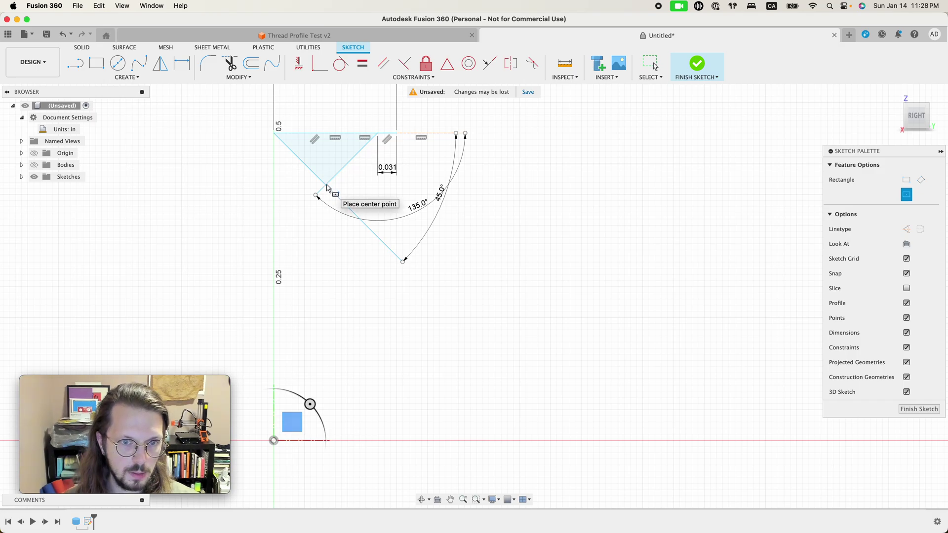
pyautogui.scroll(5, 327, 185)
pyautogui.scroll(3, 266, 165)
pyautogui.press('Escape')
# Step: Trim the overhanging ends of the 45° and 135° lines beyond the point where they cross
pyautogui.moveTo(225, 134); pyautogui.dragTo(274, 224, button='middle')
pyautogui.click(270, 222)
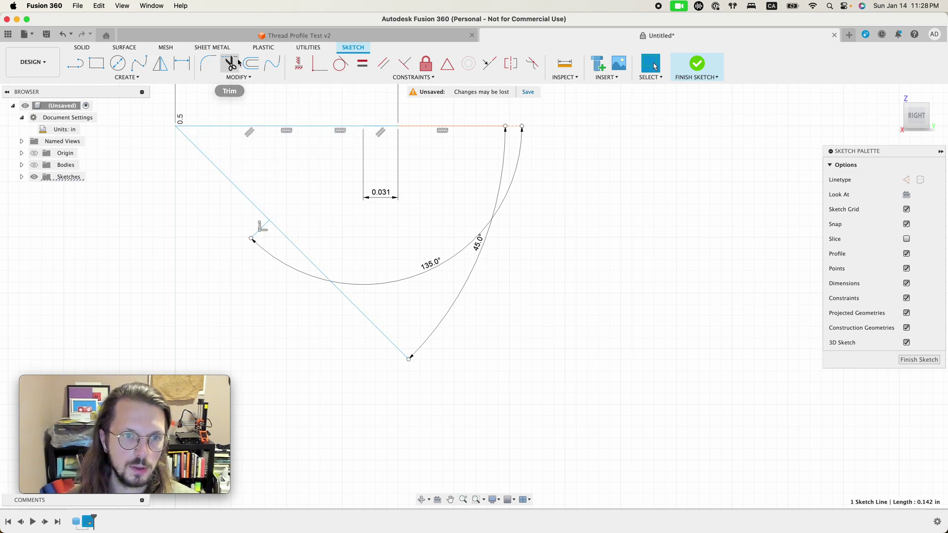
pyautogui.press('t')
pyautogui.click(264, 230)
pyautogui.press('Escape')
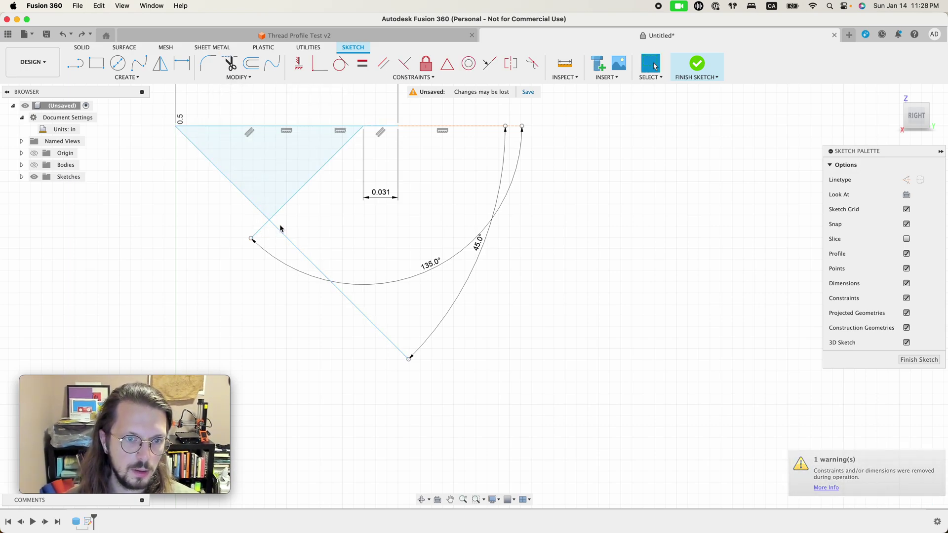
pyautogui.press('super+z')
pyautogui.click(229, 63)
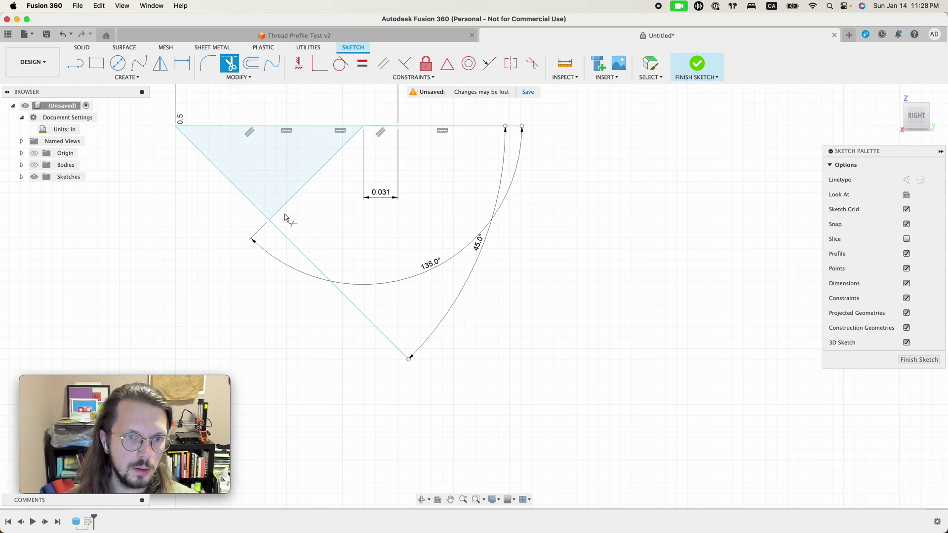
pyautogui.click(287, 234)
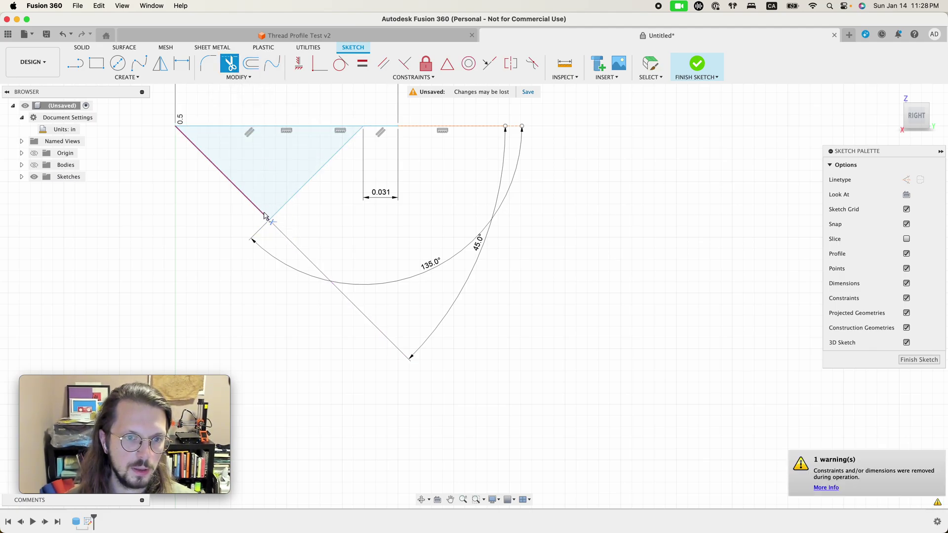
# Step: Draw a center rectangle 1/32 in wide and 0.125 in high, centered on the vertex where the two sloping lines meet
pyautogui.click(125, 78)
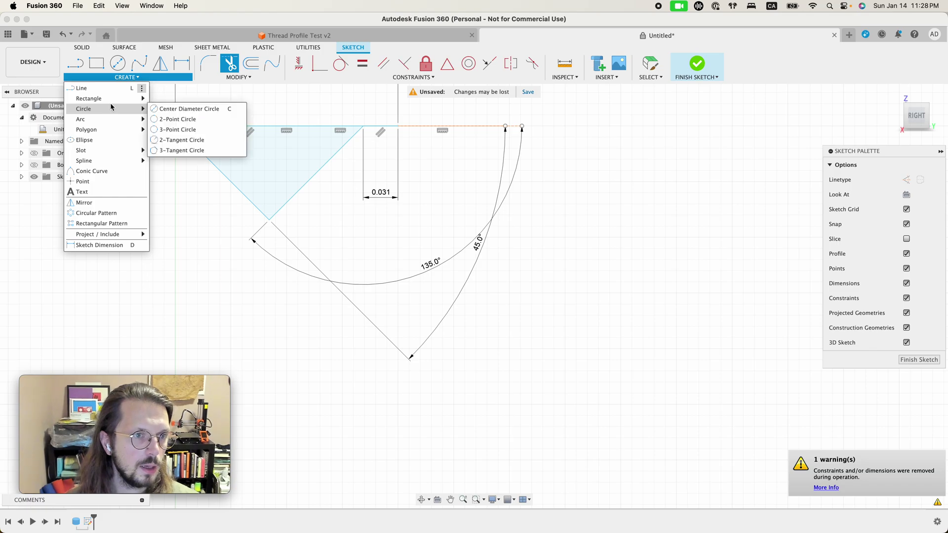
pyautogui.moveTo(98, 99)
pyautogui.click(184, 119)
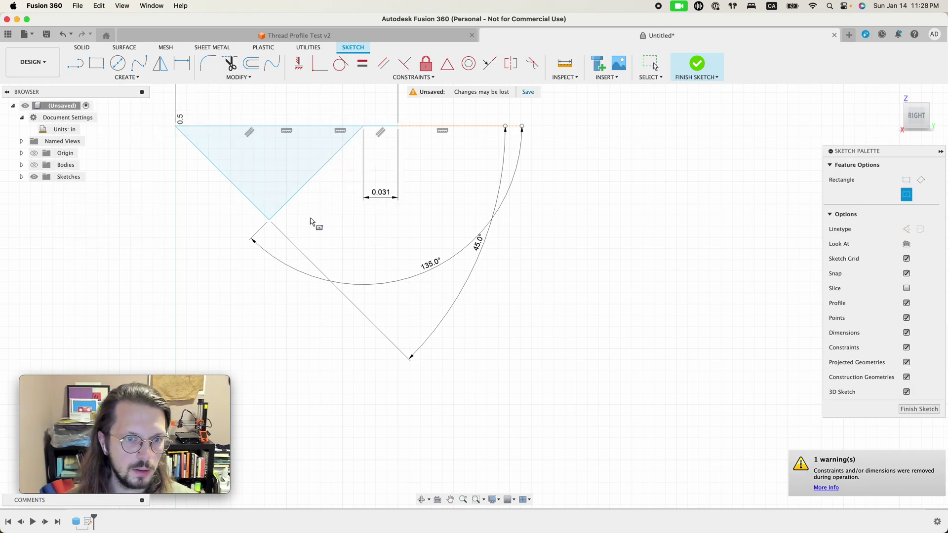
pyautogui.click(269, 220)
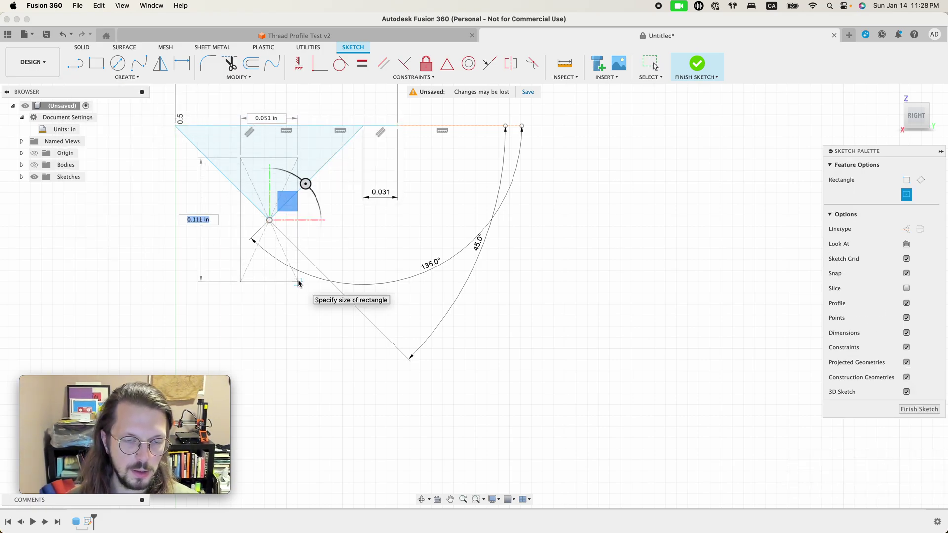
pyautogui.press('Tab')
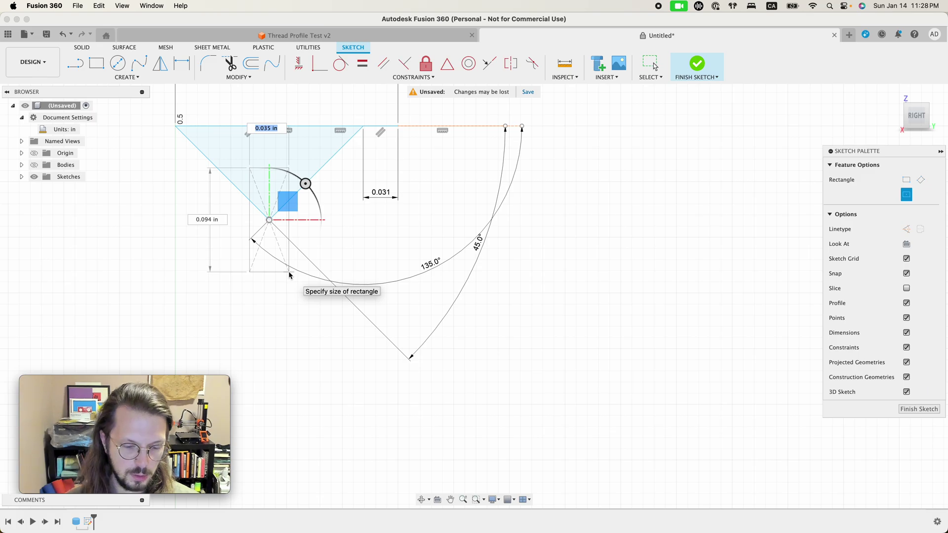
pyautogui.write('1/32')
pyautogui.press('Tab')
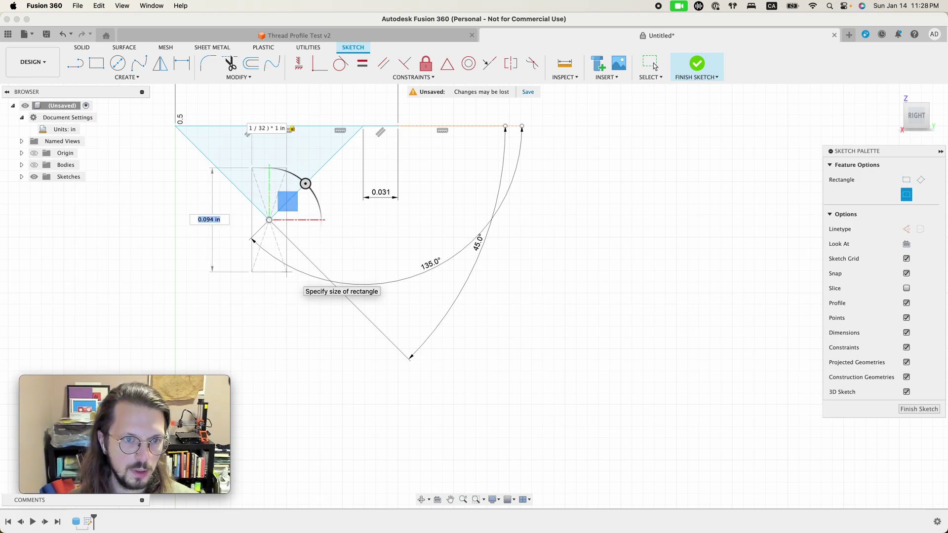
pyautogui.press('Tab')
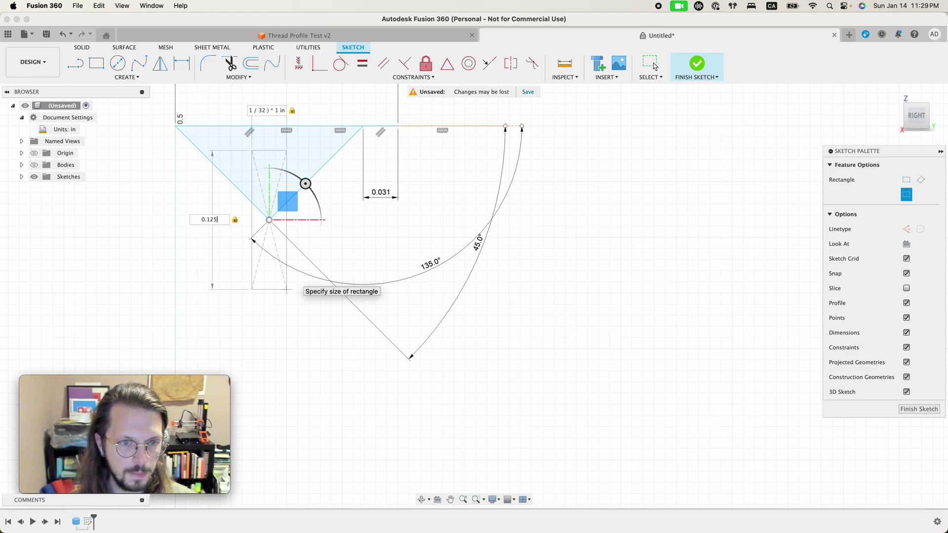
pyautogui.press('Return')
pyautogui.press('Escape')
# Step: Draw a horizontal line across the narrow rectangle, joining the points where its sides cross the two sloping lines
pyautogui.scroll(3, 408, 225)
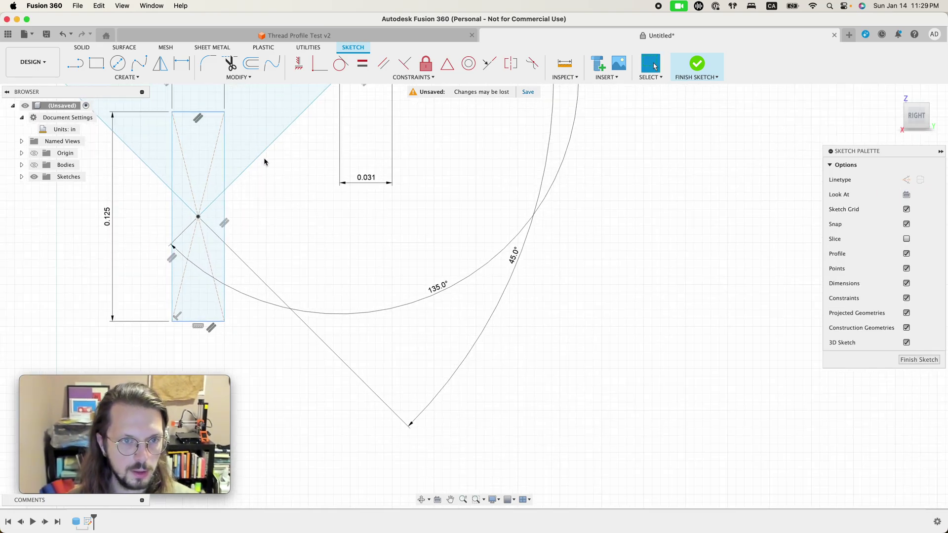
pyautogui.moveTo(264, 162); pyautogui.dragTo(336, 205, button='middle')
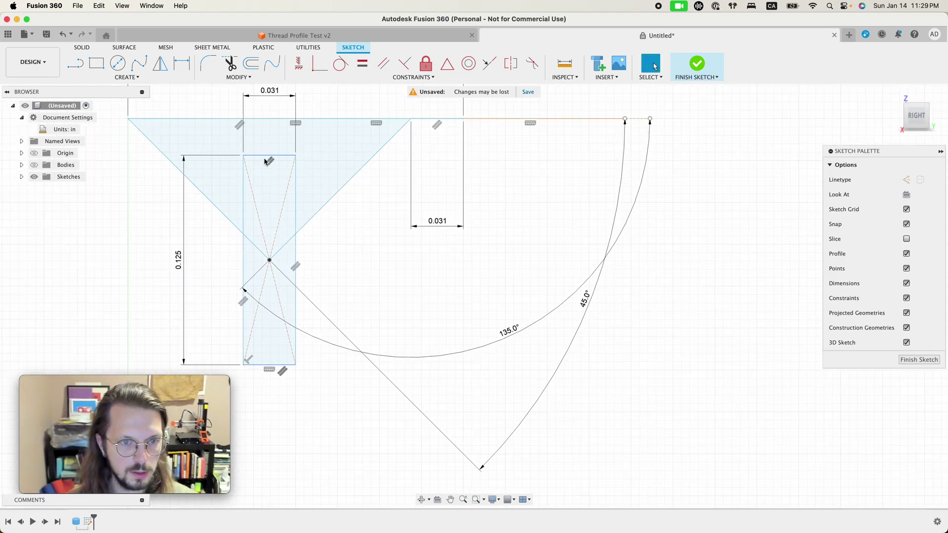
pyautogui.click(73, 65)
pyautogui.click(295, 234)
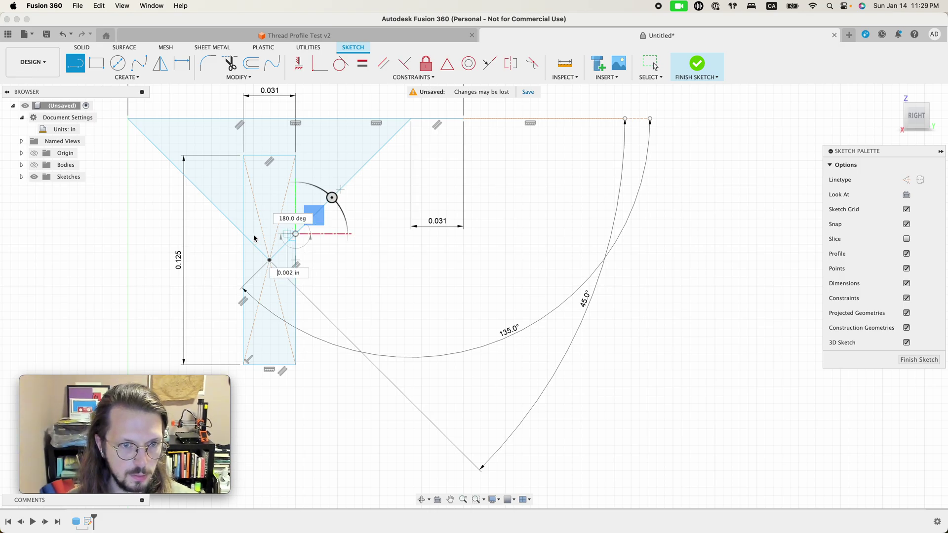
pyautogui.click(243, 235)
pyautogui.press('Escape')
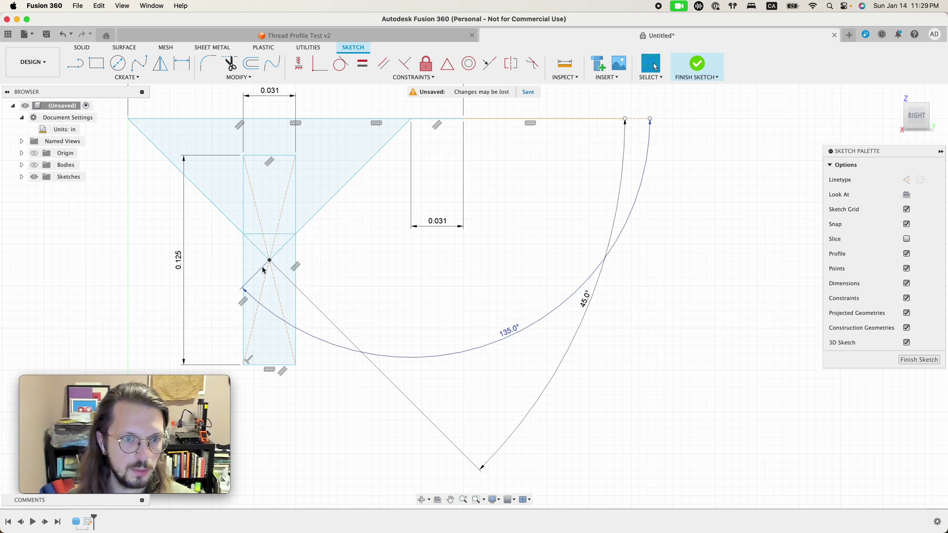
pyautogui.hscroll(-3, 321, 227)
pyautogui.scroll(-3, 320, 227)
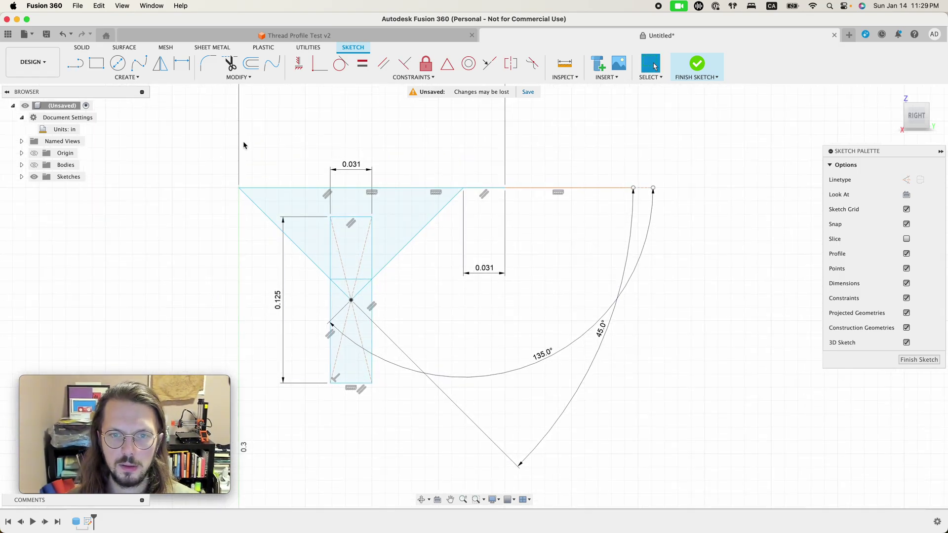
pyautogui.scroll(1, 275, 149)
pyautogui.click(93, 64)
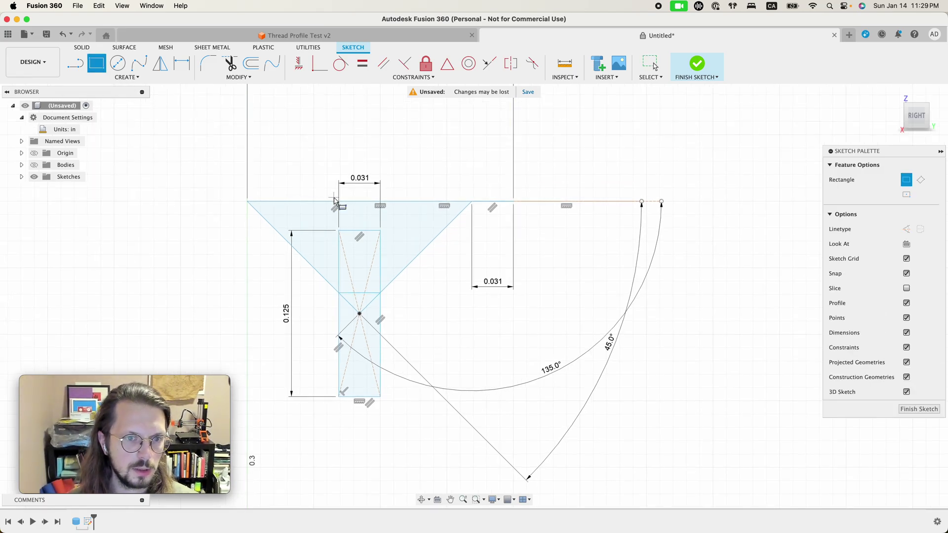
pyautogui.click(247, 201)
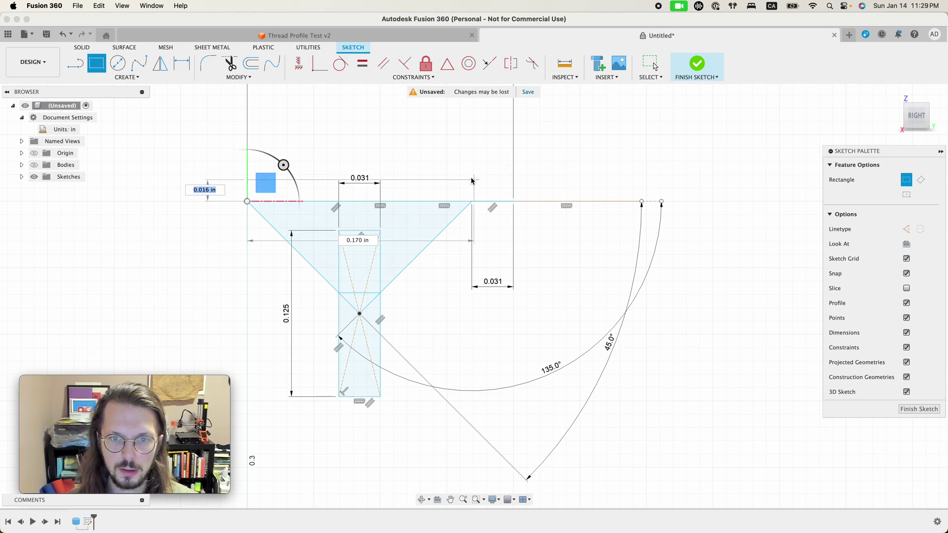
pyautogui.press('Escape')
# Step: Draw a 0.031 in vertical line upward from the upper end of the 135° line
pyautogui.press('l')
pyautogui.click(472, 202)
pyautogui.write('0.1')
pyautogui.press('Tab')
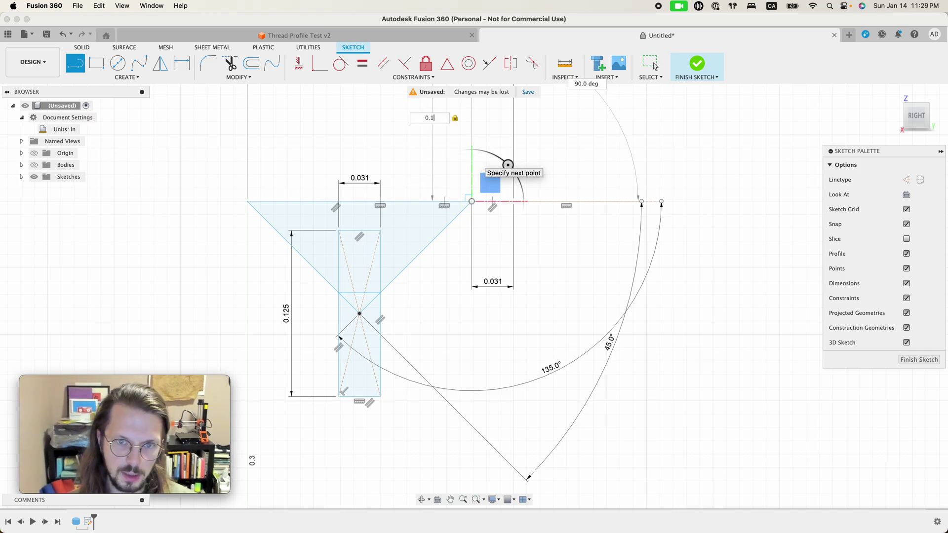
pyautogui.write('2')
pyautogui.press('Return')
pyautogui.press('Escape')
# Step: Draw a two-point rectangle from the top of the 0.031 in vertical line to the triangle's opposite upper corner
pyautogui.click(98, 64)
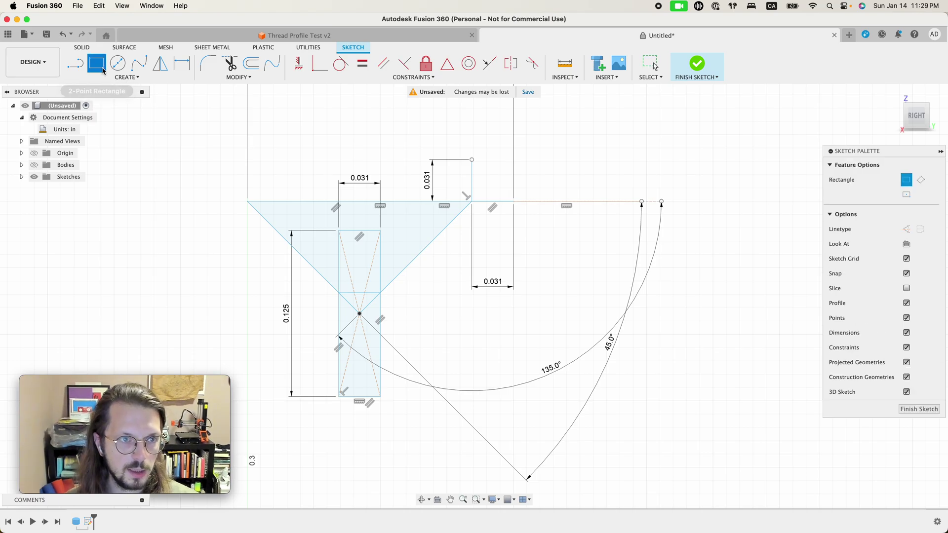
pyautogui.click(472, 160)
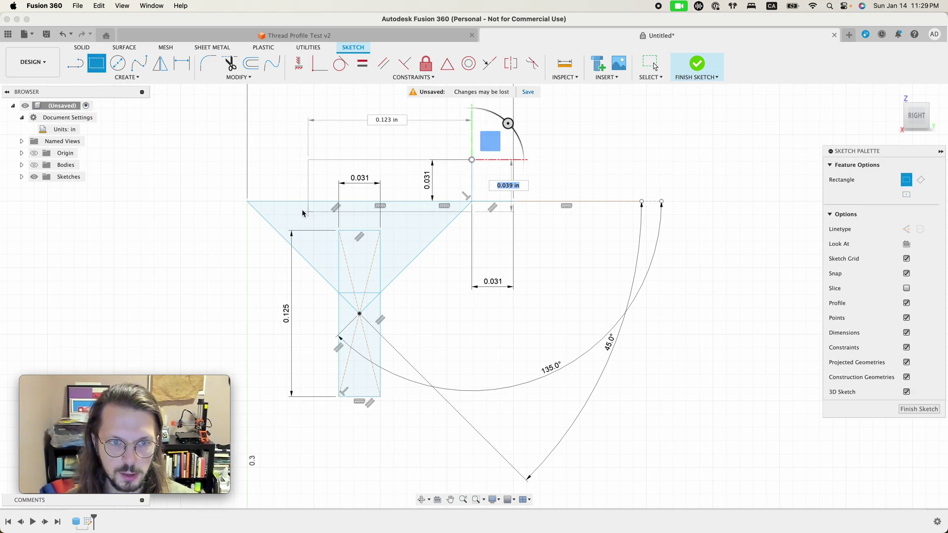
pyautogui.click(249, 202)
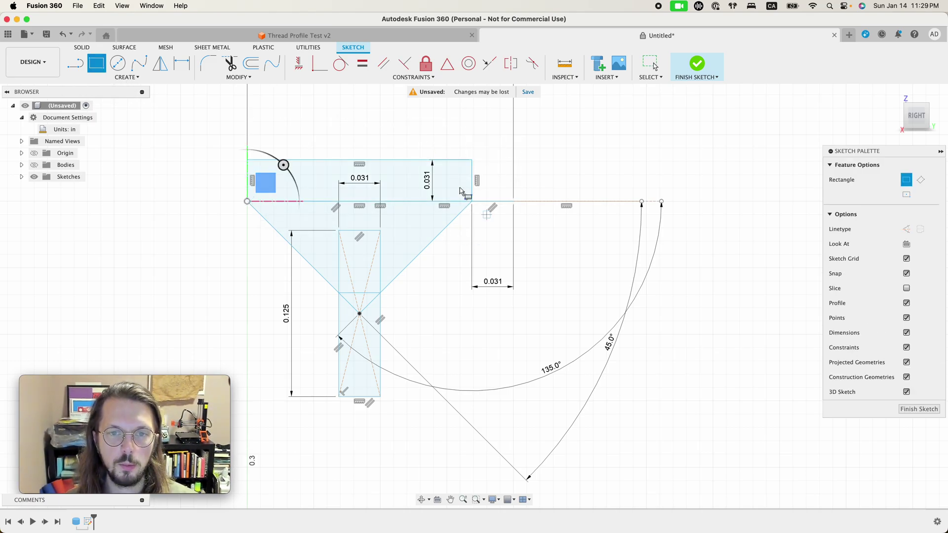
pyautogui.keyDown('shift'); pyautogui.hscroll(-3, 445, 300); pyautogui.keyUp('shift')
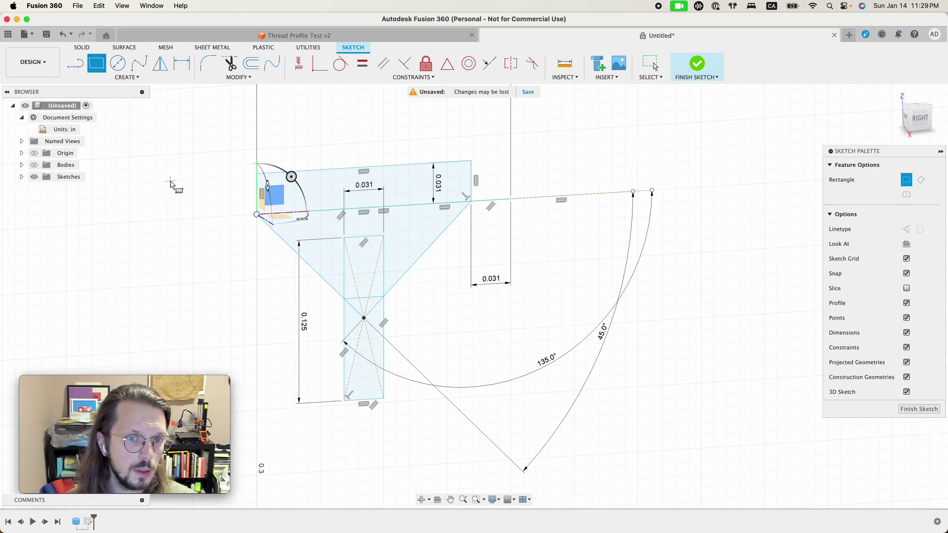
pyautogui.press('Escape')
# Step: Select the three sketch regions that form the flat-tipped thread profile together with the rectangle above it
pyautogui.click(396, 257)
pyautogui.keyDown('shift'); pyautogui.click(370, 258); pyautogui.keyUp('shift')
pyautogui.keyDown('shift'); pyautogui.click(296, 211); pyautogui.keyUp('shift')
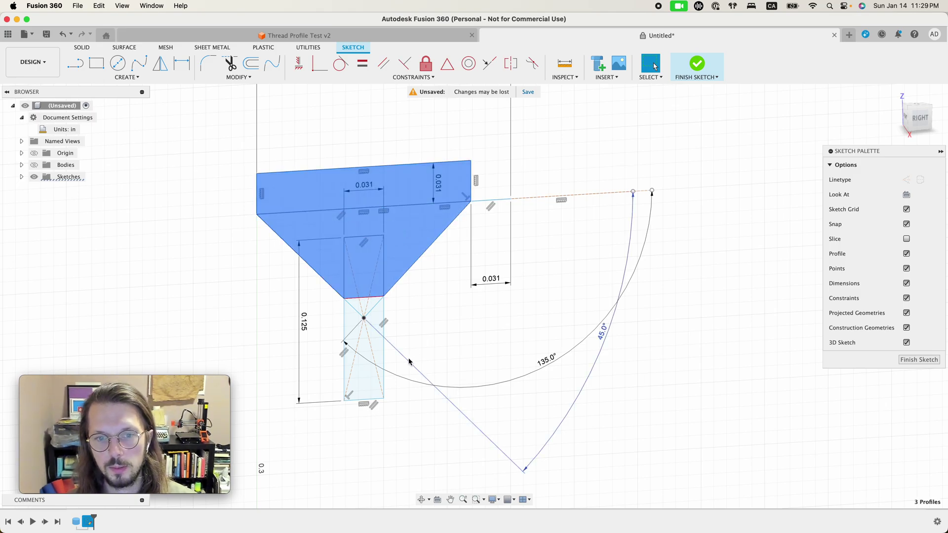
pyautogui.keyDown('shift'); pyautogui.moveTo(421, 243); pyautogui.dragTo(390, 257, button='middle'); pyautogui.keyUp('shift')
pyautogui.scroll(-1, 428, 277)
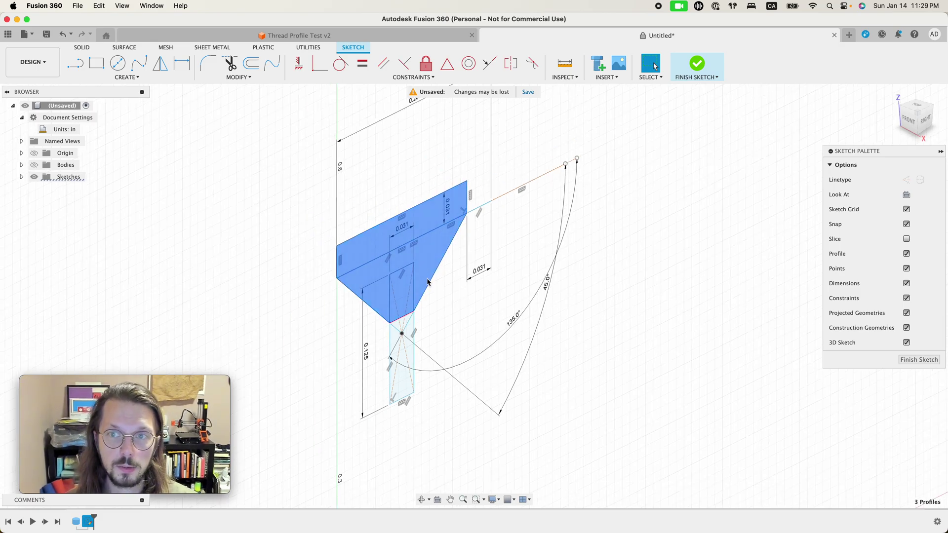
# Step: Finish the thread profile sketch and show the bodies again
pyautogui.click(696, 62)
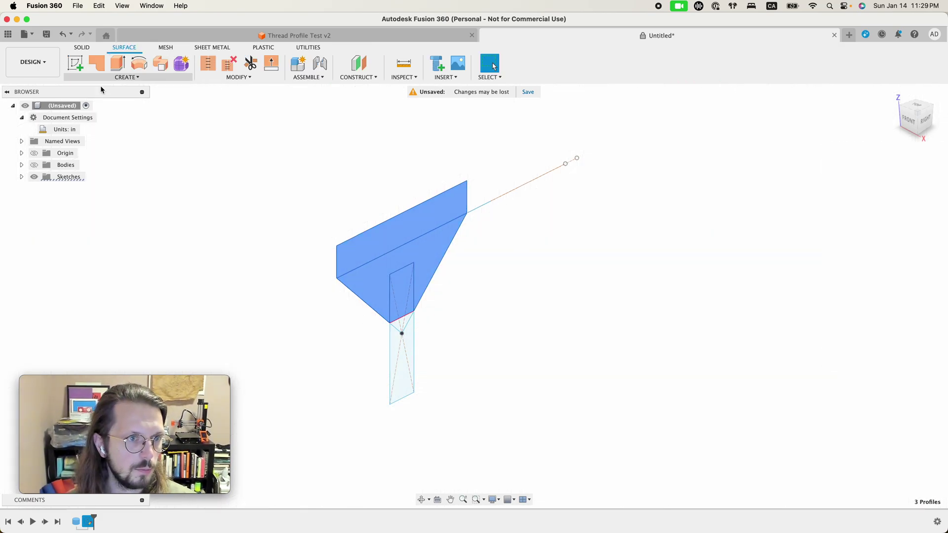
pyautogui.click(34, 165)
pyautogui.scroll(-2, 449, 247)
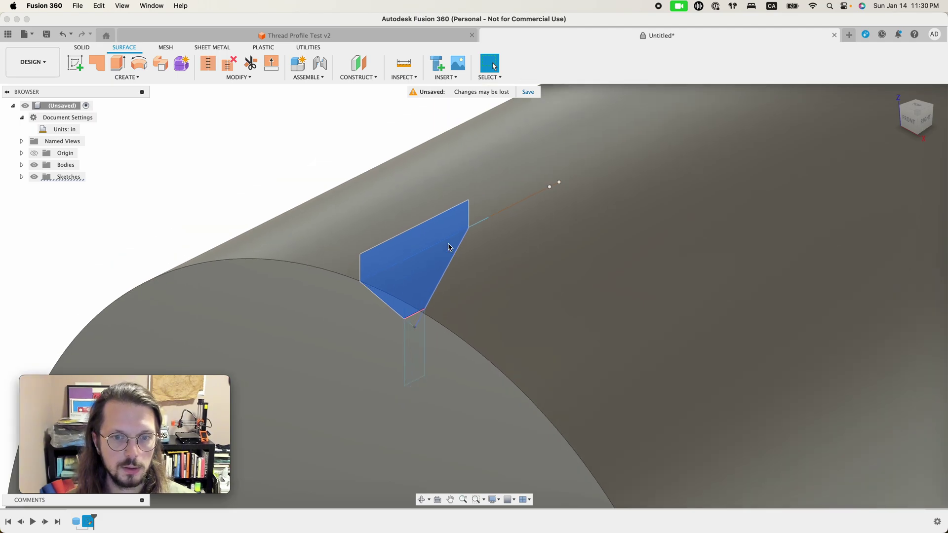
pyautogui.scroll(-2, 449, 247)
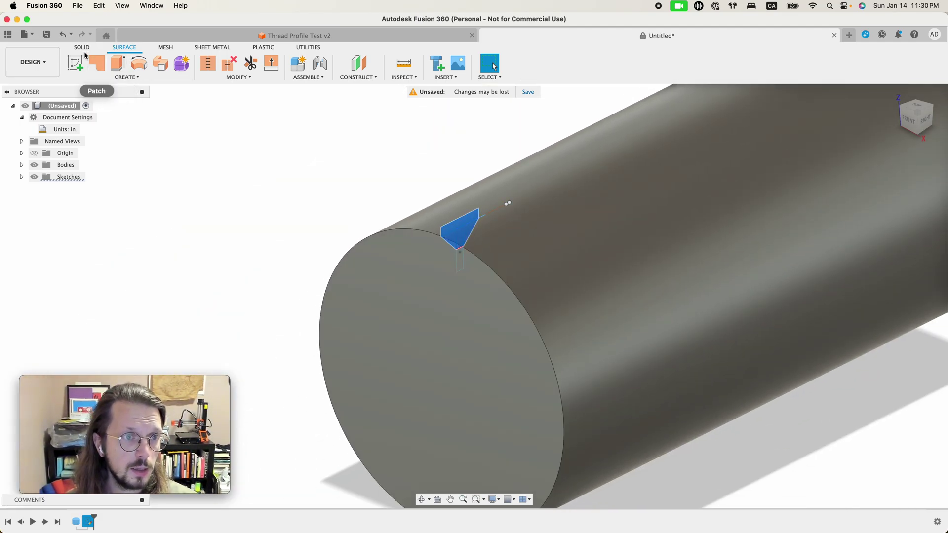
# Step: Start a coil on the cylinder's end face with a 1 in diameter base circle centered on the cylinder's axis
pyautogui.click(82, 50)
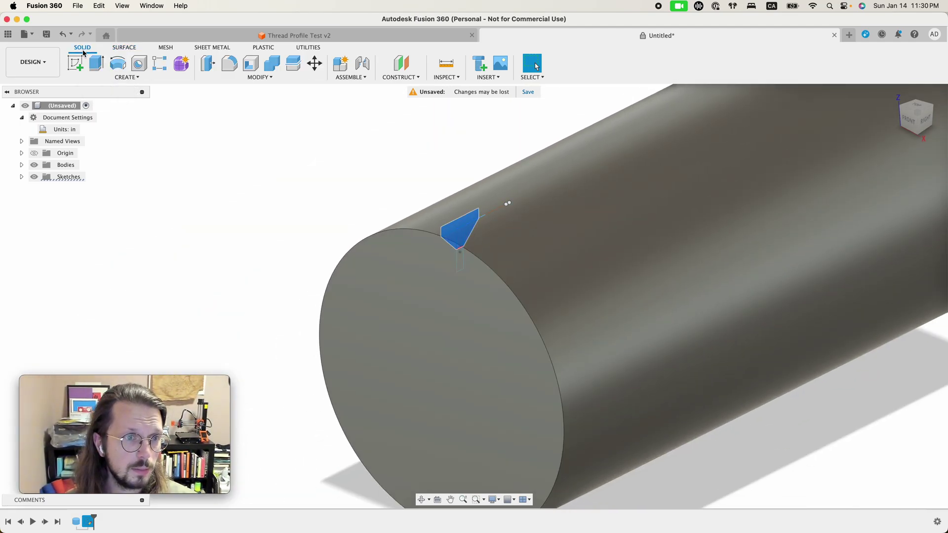
pyautogui.click(126, 77)
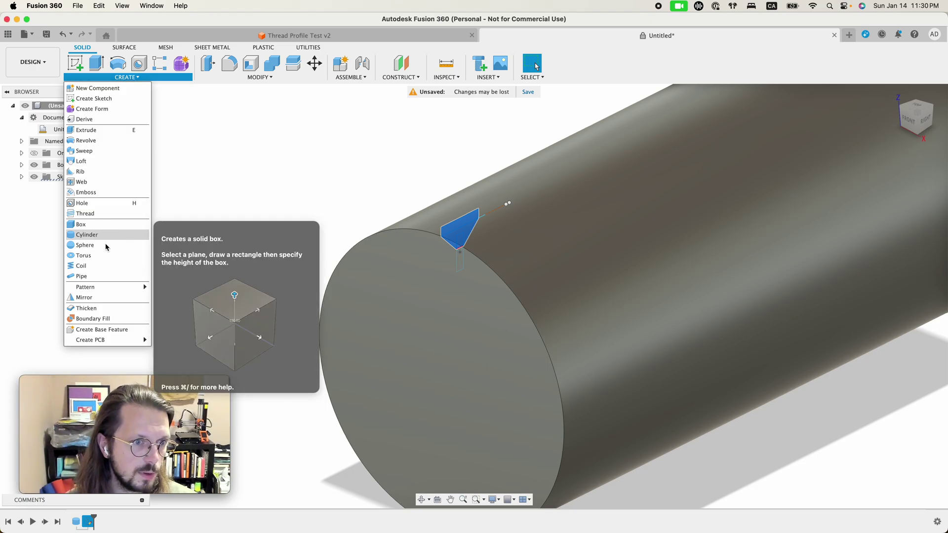
pyautogui.click(102, 268)
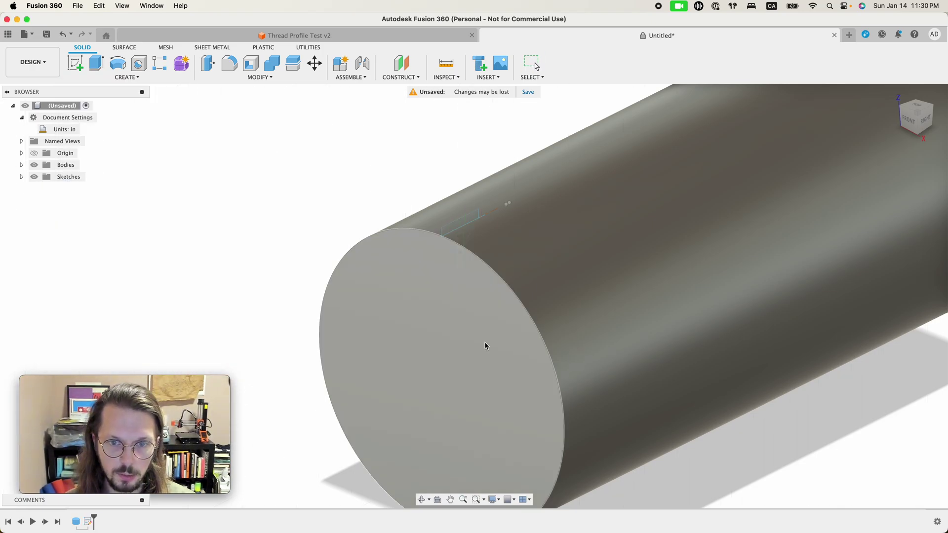
pyautogui.click(470, 345)
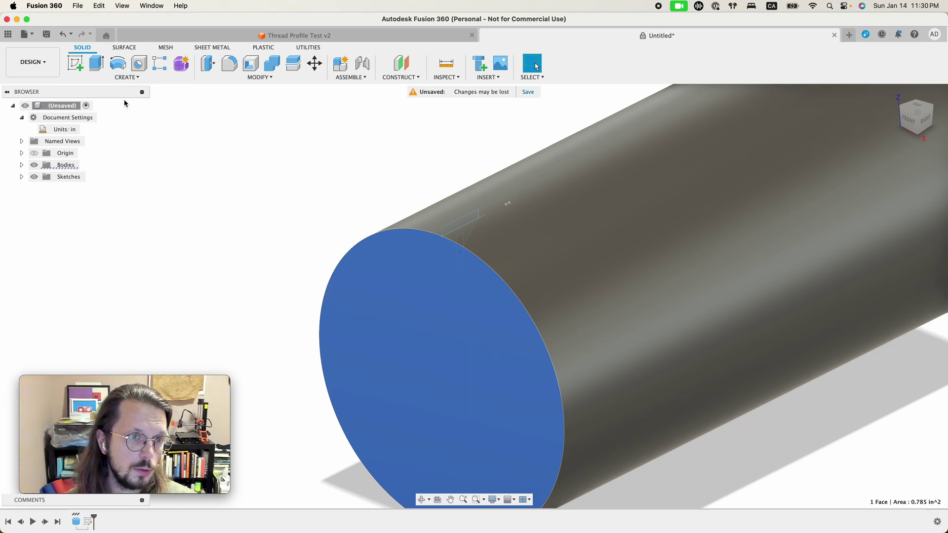
pyautogui.click(126, 77)
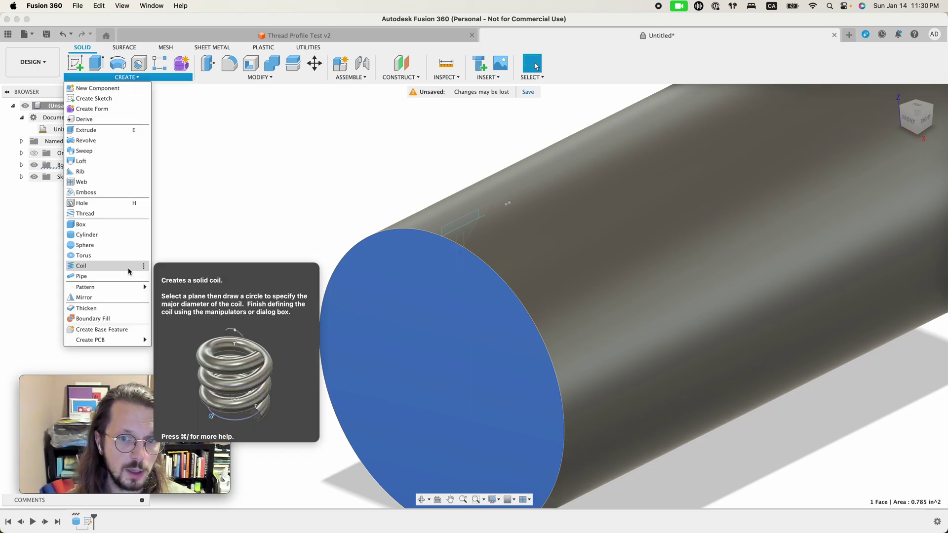
pyautogui.click(128, 268)
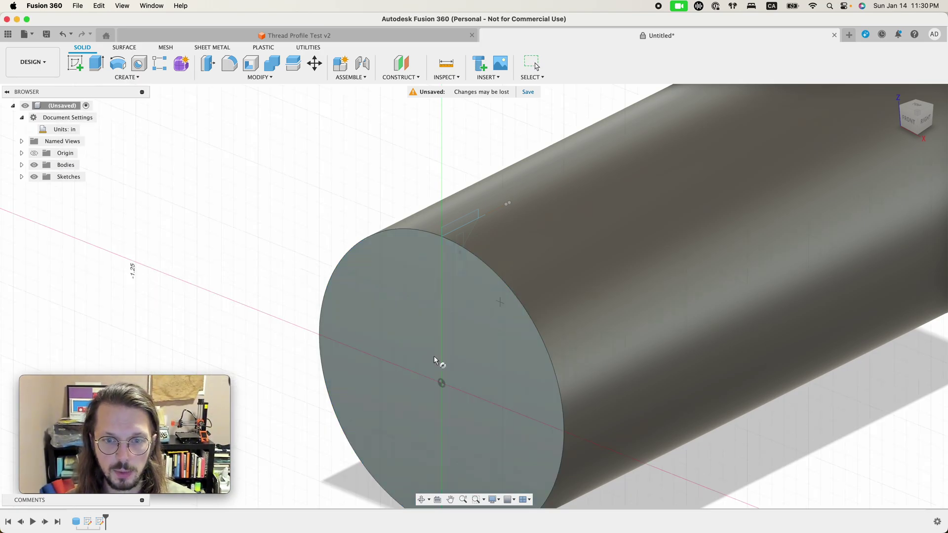
pyautogui.click(441, 383)
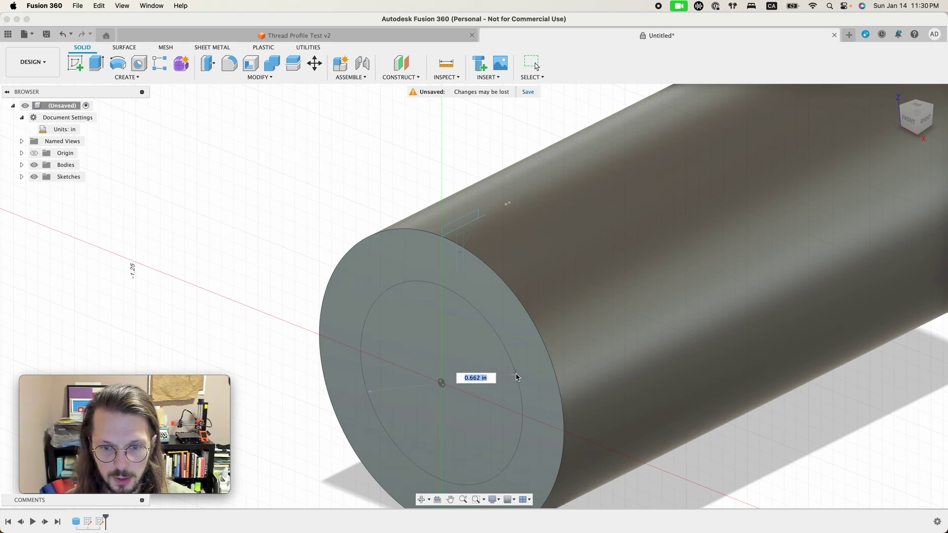
pyautogui.write('1')
pyautogui.press('Return')
pyautogui.scroll(-5, 511, 375)
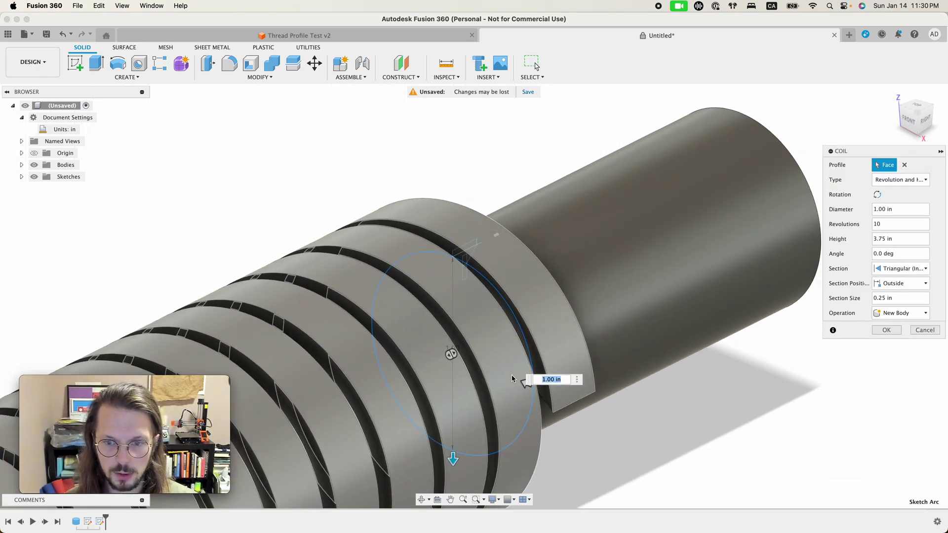
# Step: Set the coil's height to -2 in so it runs back along the cylinder, and its section size to 1/32 in
pyautogui.scroll(-3, 511, 375)
pyautogui.hscroll(-3, 511, 376)
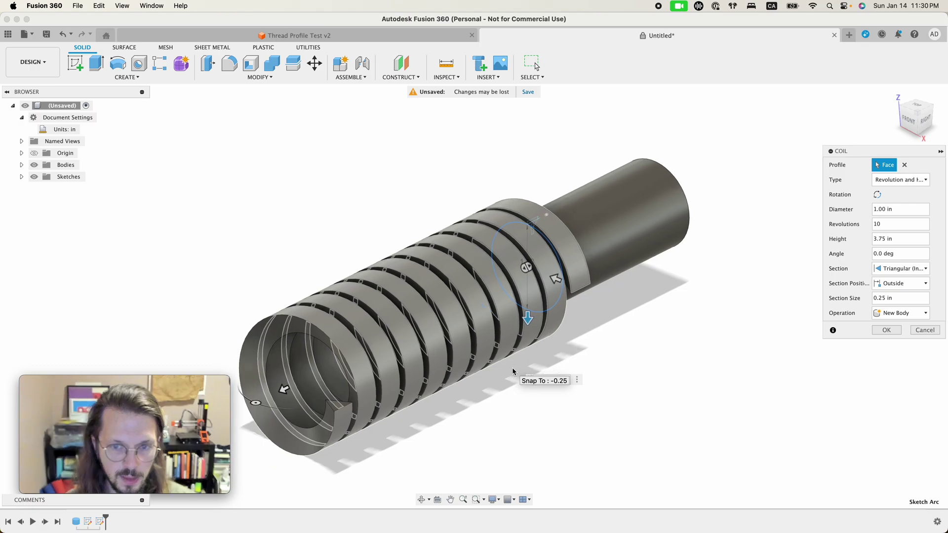
pyautogui.moveTo(286, 390); pyautogui.dragTo(652, 202)
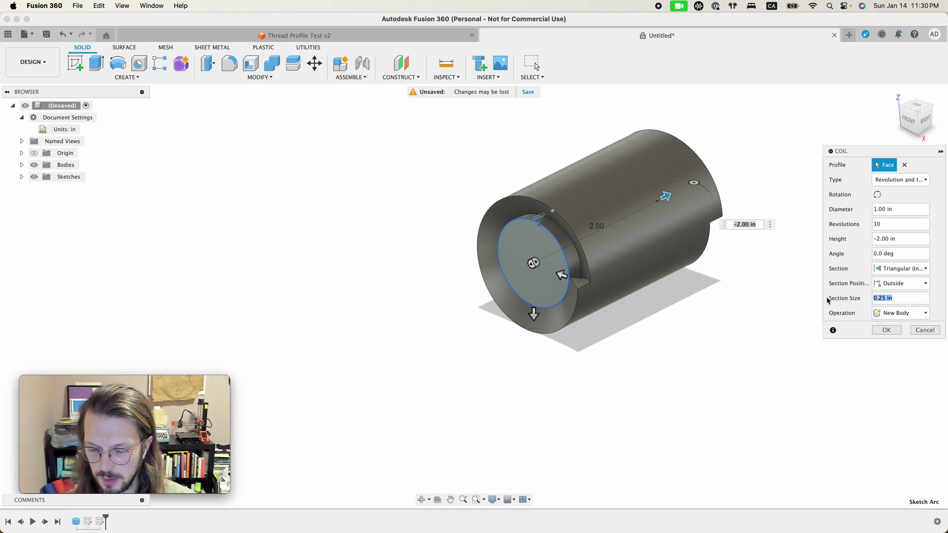
pyautogui.write('1/32')
pyautogui.press('Return')
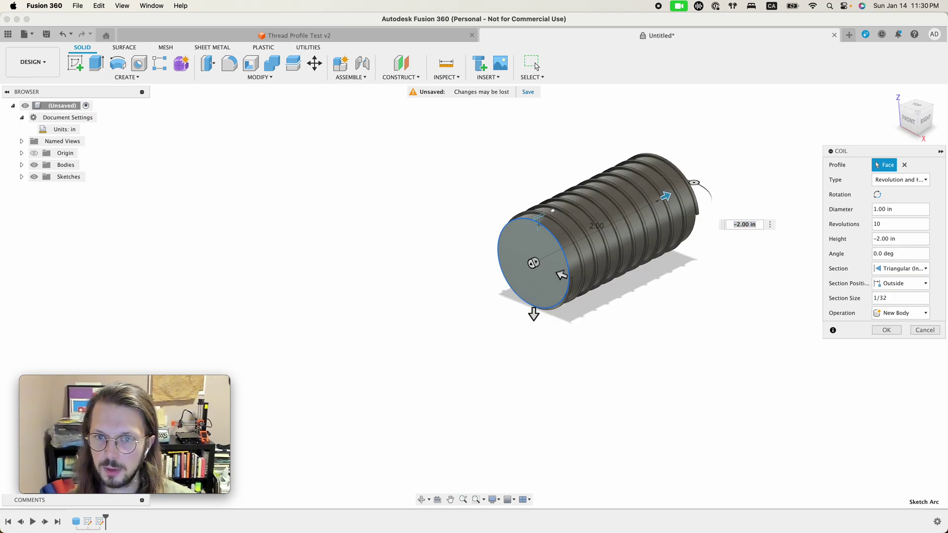
# Step: Create the coil as a new body, keeping the internal triangular section positioned outside the cylinder
pyautogui.scroll(10, 499, 279)
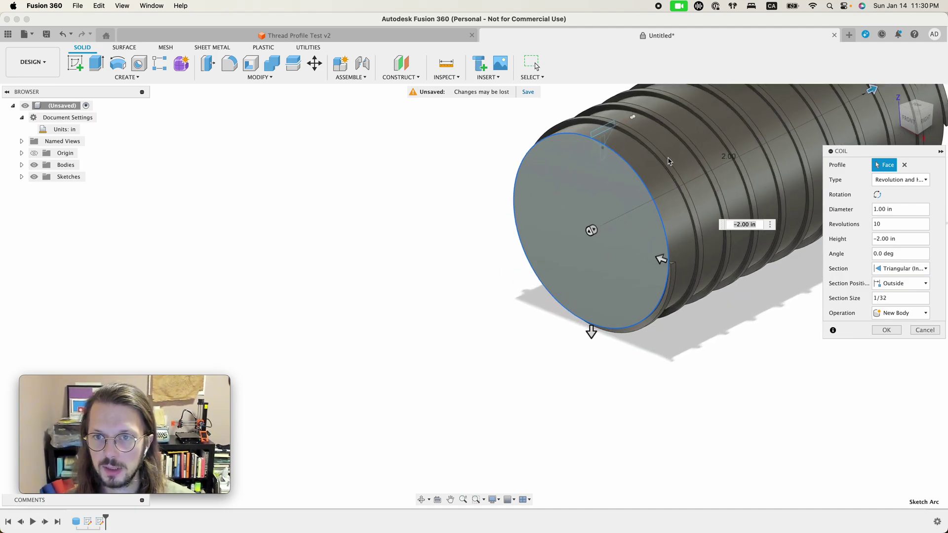
pyautogui.hscroll(8, 554, 154)
pyautogui.scroll(5, 554, 154)
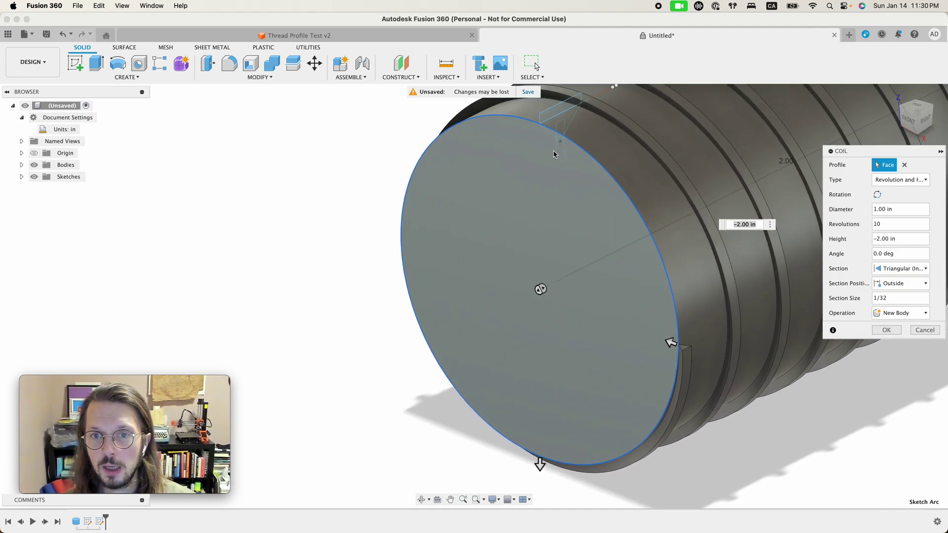
pyautogui.click(901, 268)
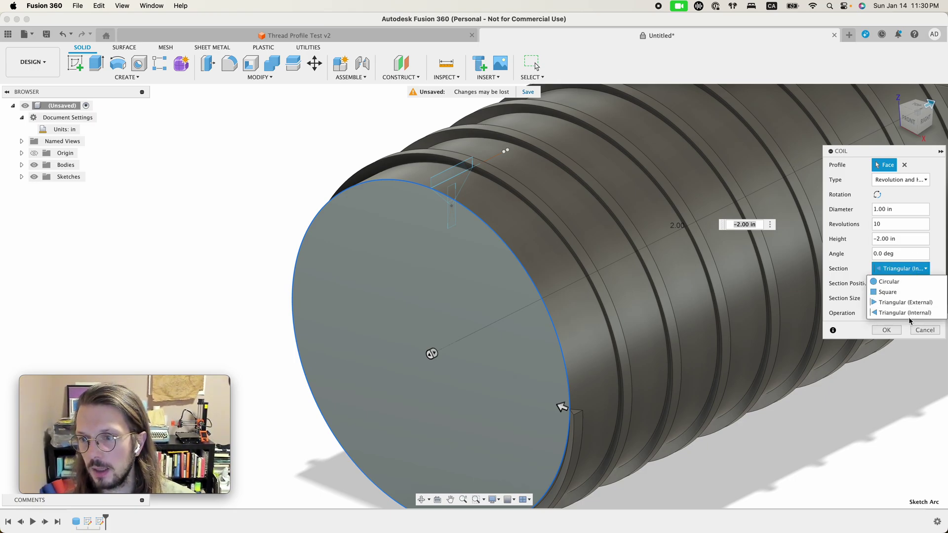
pyautogui.click(847, 293)
pyautogui.keyDown('shift'); pyautogui.hscroll(5, 519, 249); pyautogui.keyUp('shift')
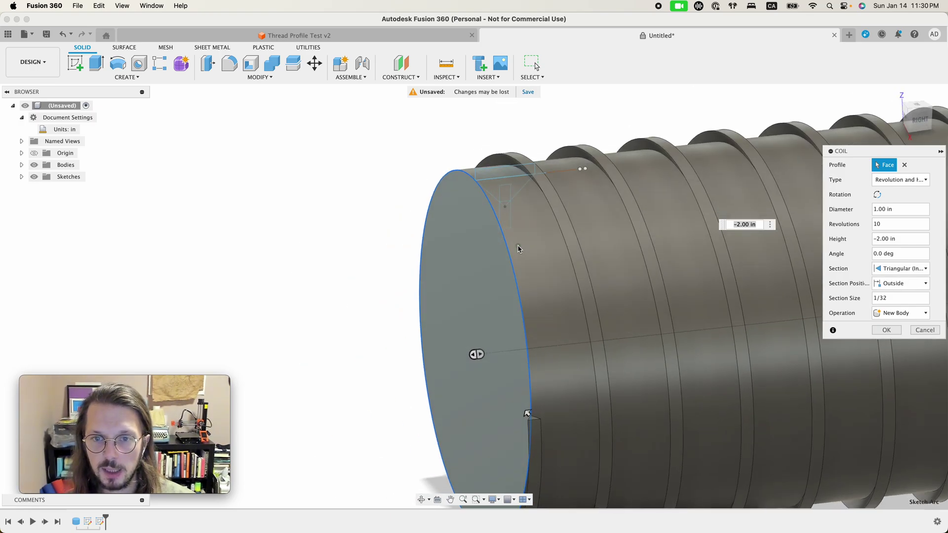
pyautogui.keyDown('shift'); pyautogui.hscroll(10, 518, 250); pyautogui.keyUp('shift')
pyautogui.keyDown('shift'); pyautogui.hscroll(-4, 519, 249); pyautogui.keyUp('shift')
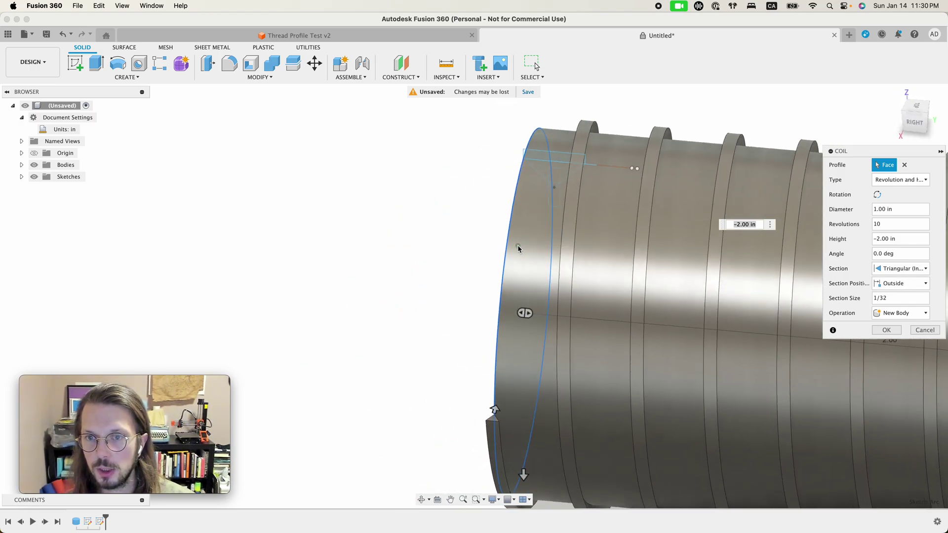
pyautogui.keyDown('shift'); pyautogui.moveTo(518, 248); pyautogui.dragTo(518, 249, button='middle'); pyautogui.keyUp('shift')
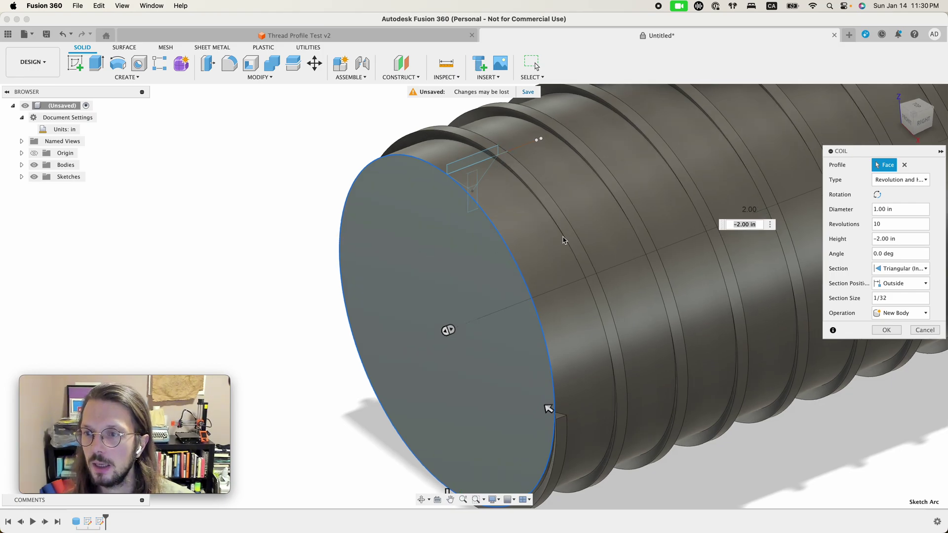
pyautogui.click(893, 328)
# Step: Rename the cylinder body as Cylinder and the coil body as Coil, with the cylinder hidden
pyautogui.click(21, 165)
pyautogui.click(75, 176)
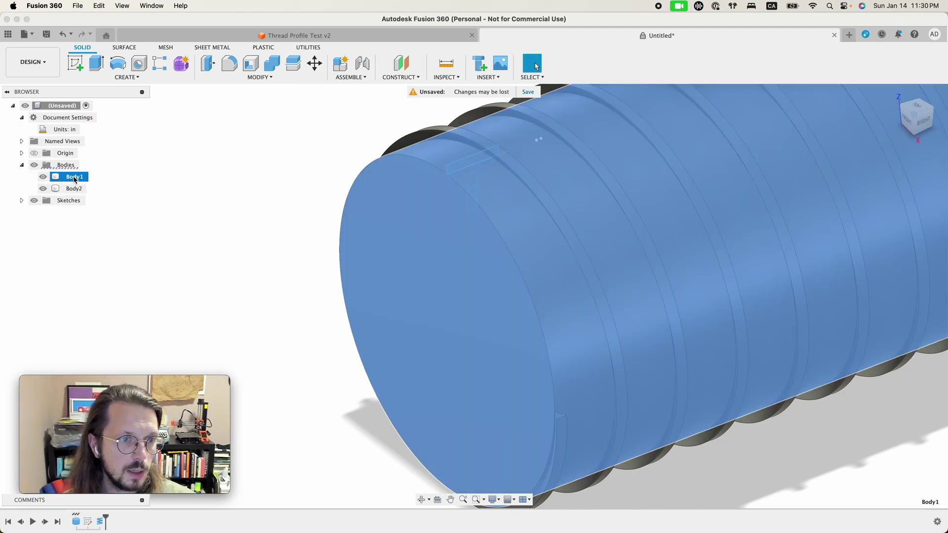
pyautogui.doubleClick(75, 177)
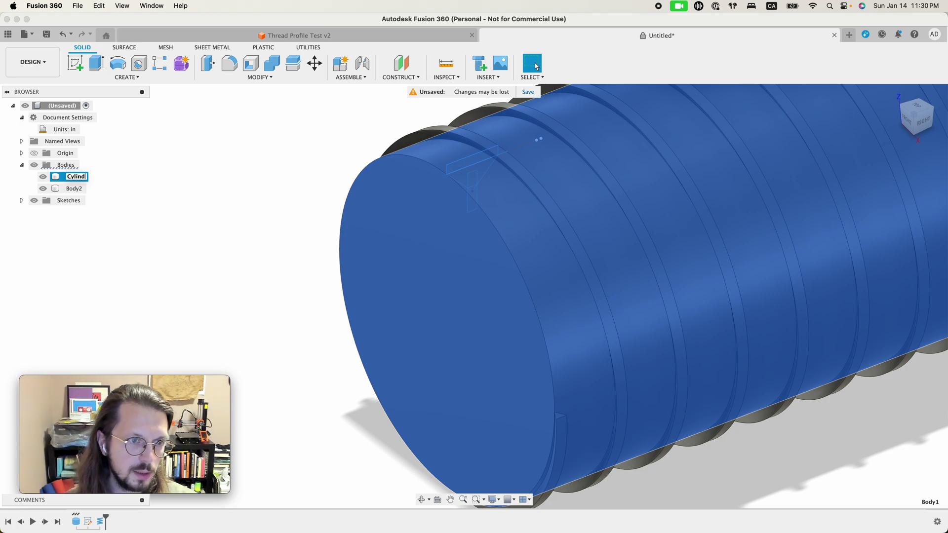
pyautogui.click(43, 176)
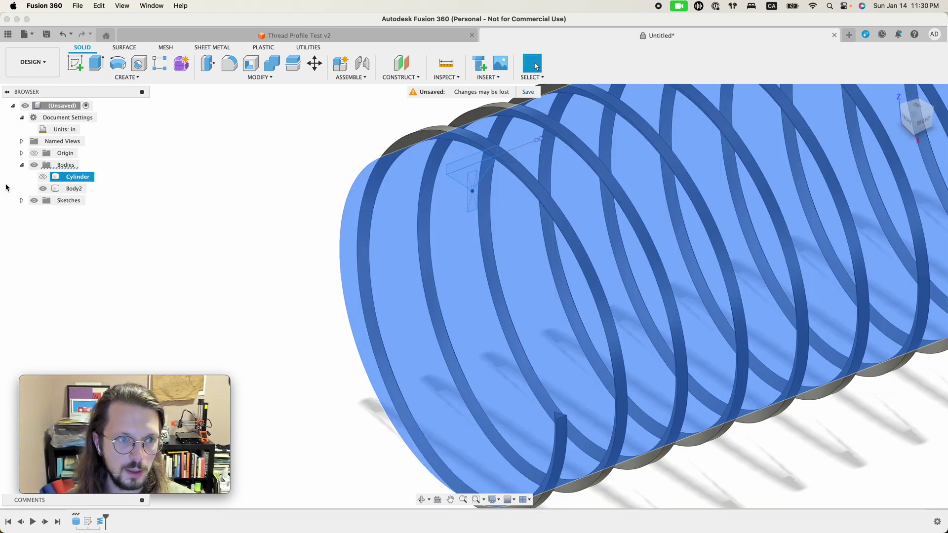
pyautogui.doubleClick(75, 189)
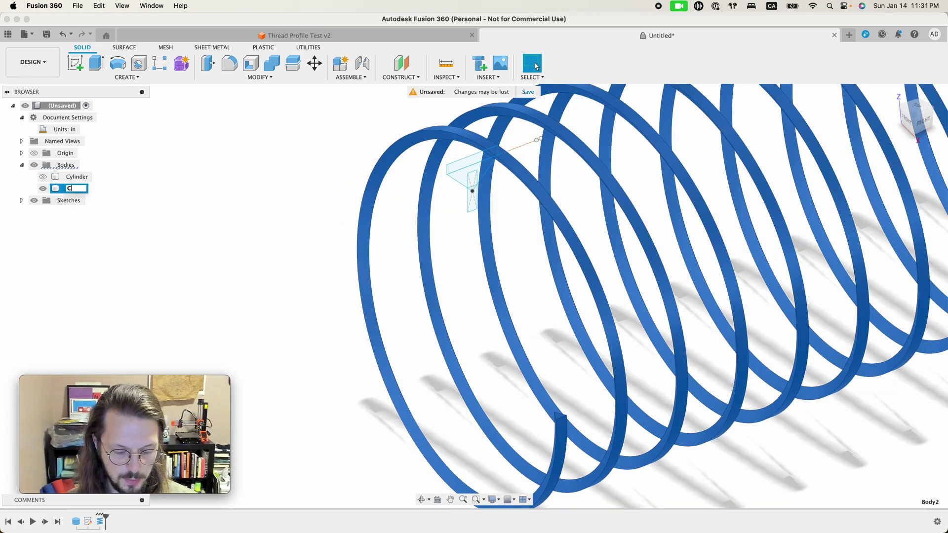
pyautogui.click(215, 175)
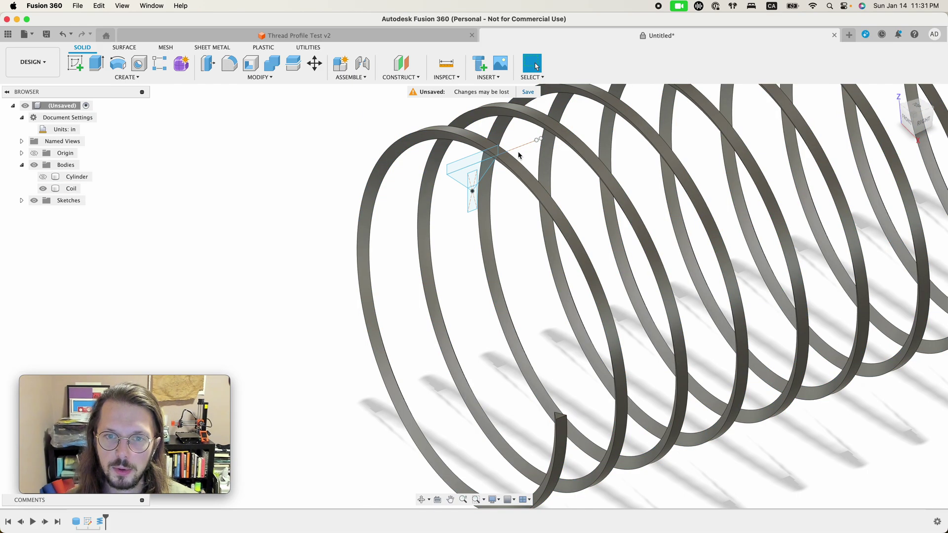
# Step: Start a sweep using the three sketch regions of the flat-tipped thread profile as its profile
pyautogui.scroll(5, 518, 155)
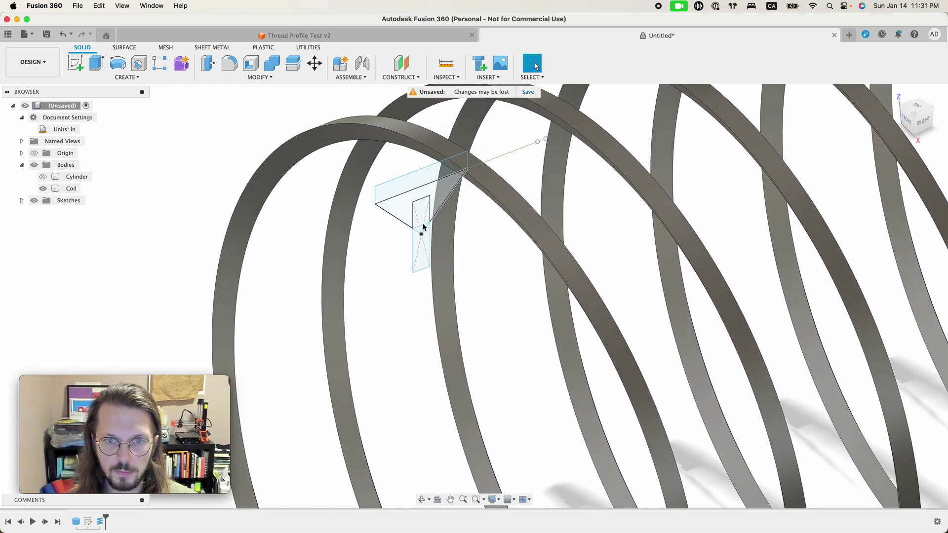
pyautogui.click(439, 171)
pyautogui.keyDown('shift'); pyautogui.click(442, 193); pyautogui.keyUp('shift')
pyautogui.keyDown('shift'); pyautogui.click(428, 203); pyautogui.keyUp('shift')
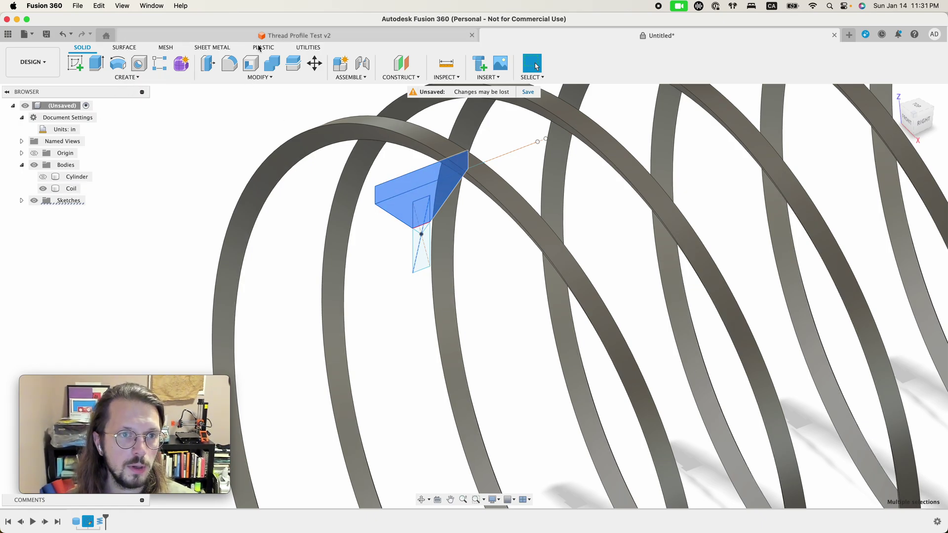
pyautogui.click(134, 77)
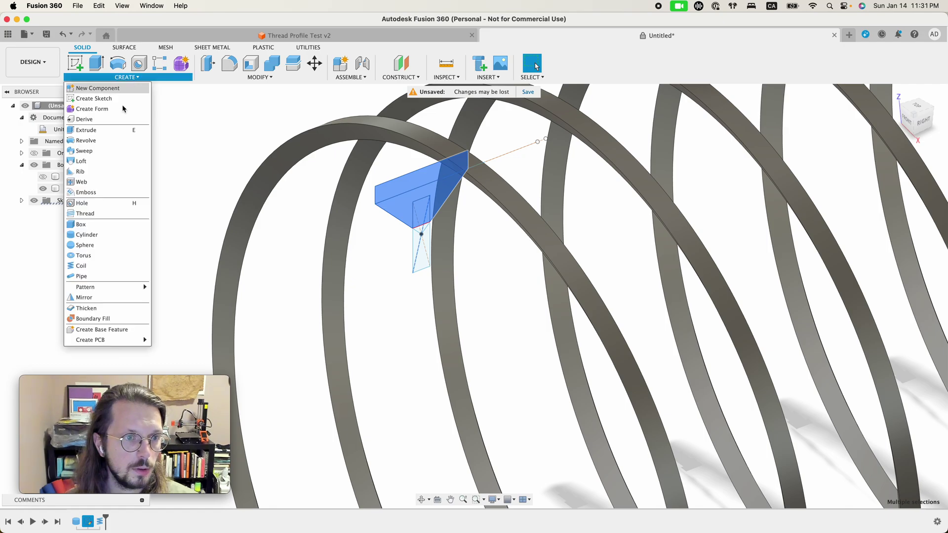
pyautogui.click(95, 151)
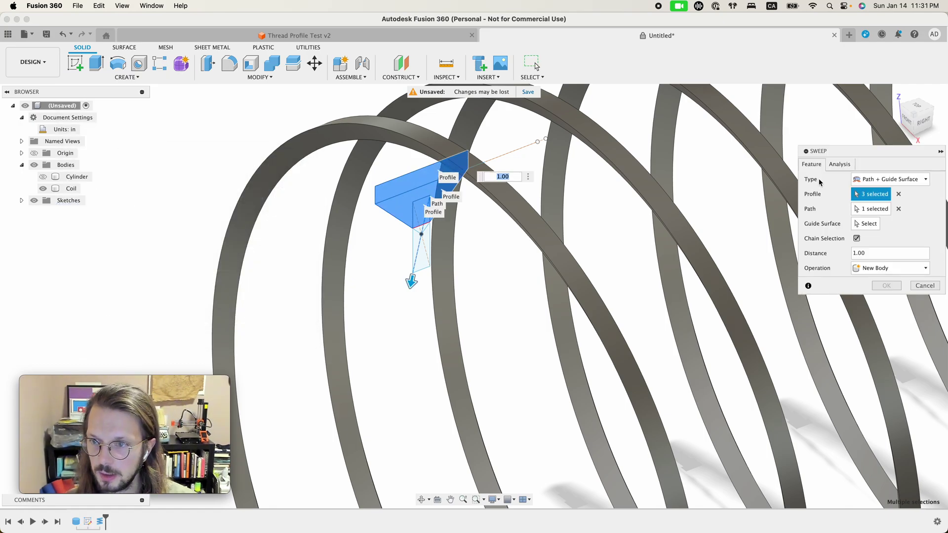
# Step: Replace the sweep's path with the coil's helical edge beside the profile, using the Path + Guide Surface type
pyautogui.click(869, 209)
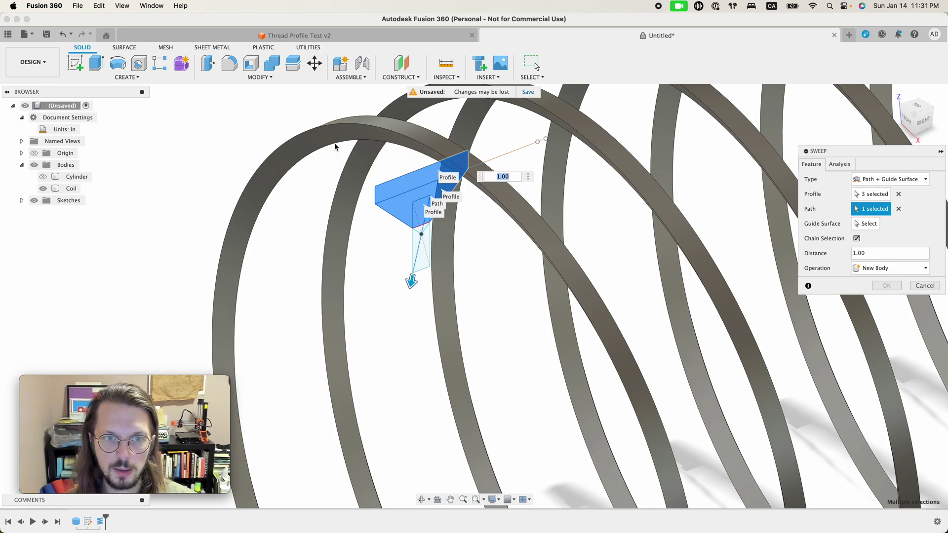
pyautogui.scroll(3, 339, 144)
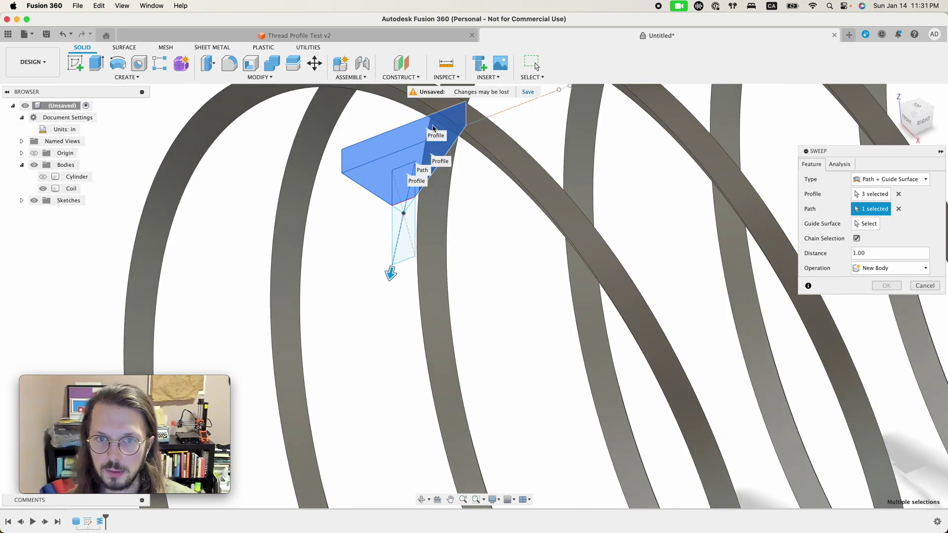
pyautogui.scroll(3, 577, 144)
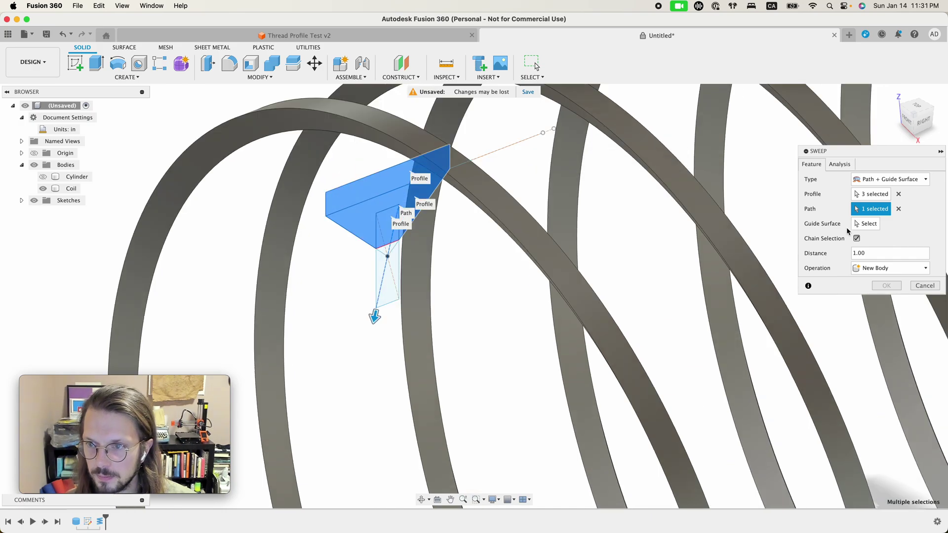
pyautogui.click(898, 209)
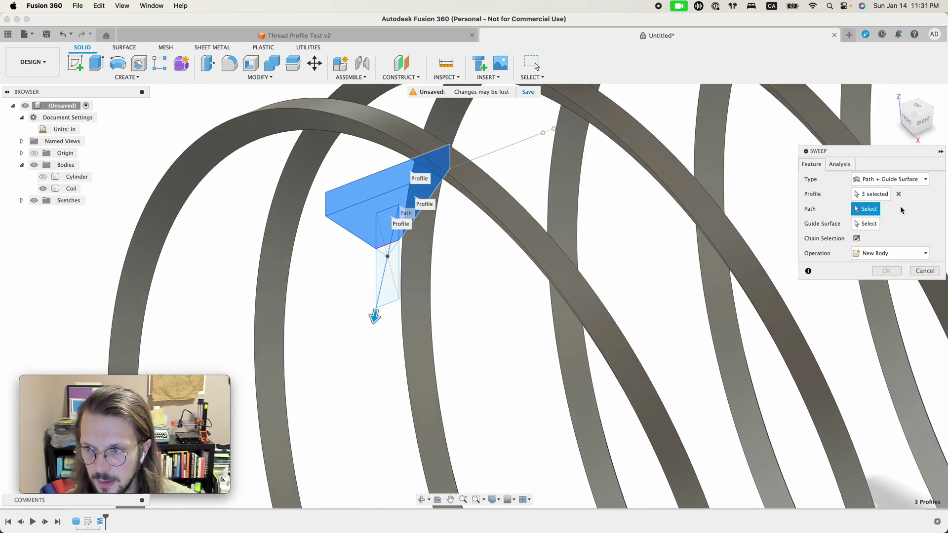
pyautogui.click(471, 204)
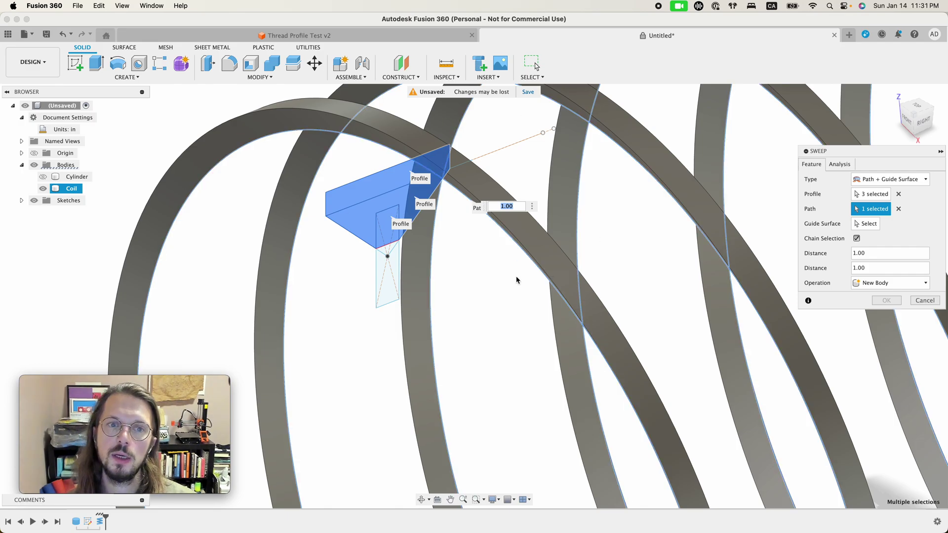
pyautogui.click(874, 179)
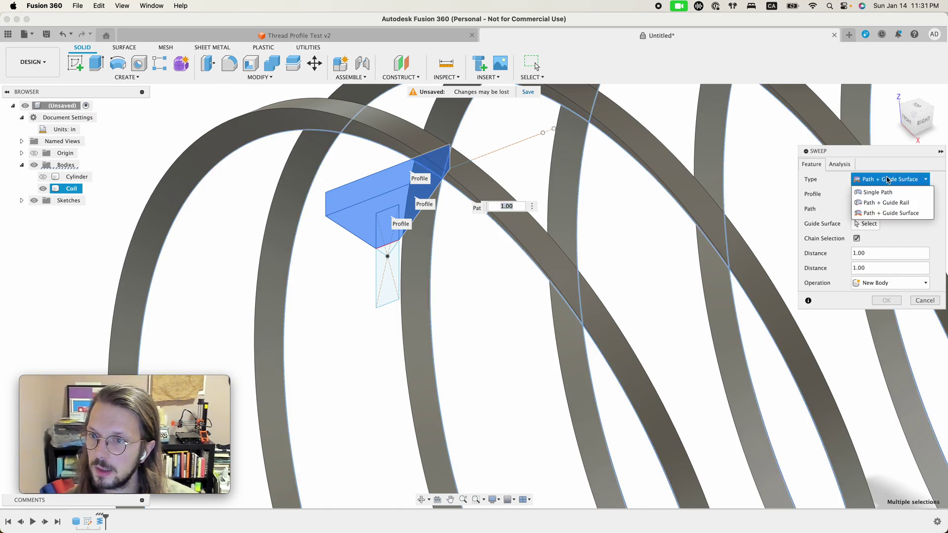
pyautogui.click(908, 213)
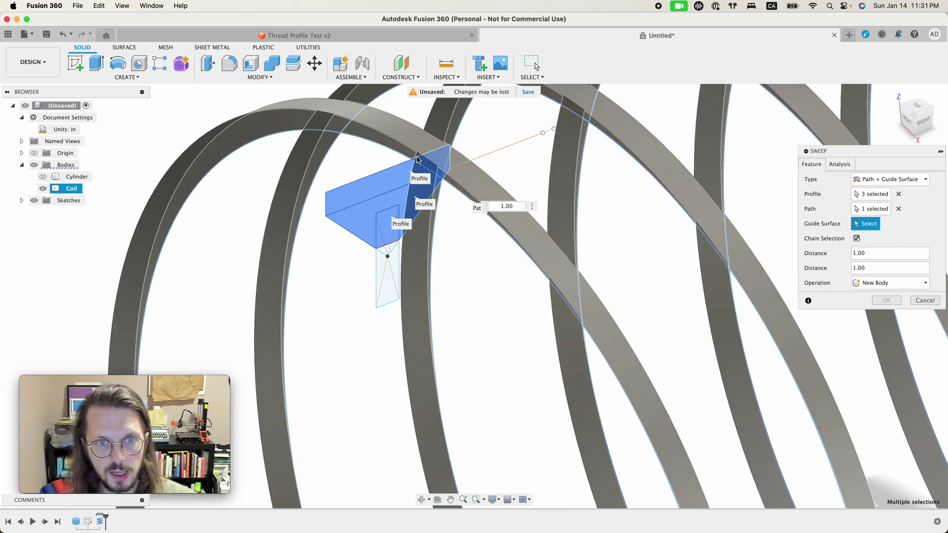
# Step: Use the coil's helical face next to the path edge as the guide surface and inspect the sweep preview
pyautogui.click(427, 167)
pyautogui.scroll(-10, 505, 190)
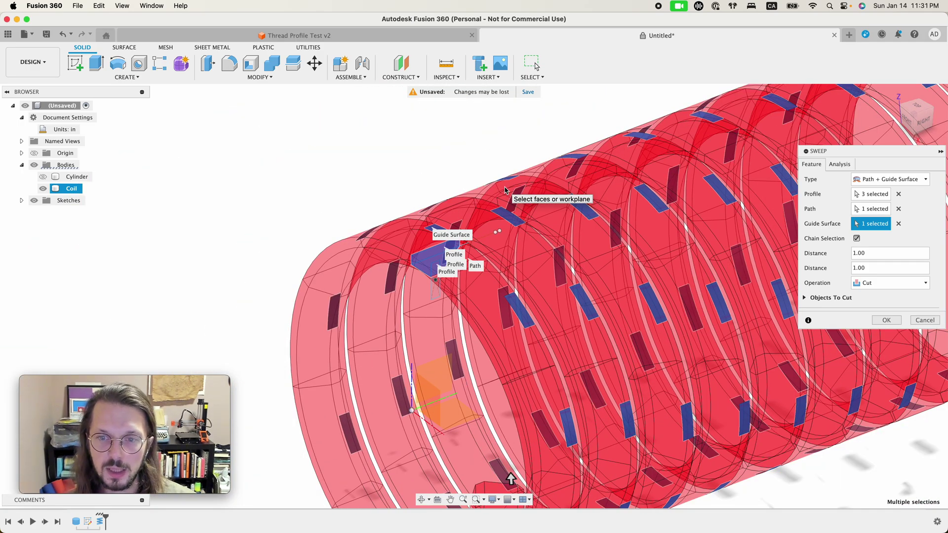
pyautogui.keyDown('shift'); pyautogui.scroll(-10, 505, 191); pyautogui.keyUp('shift')
pyautogui.keyDown('shift'); pyautogui.scroll(5, 505, 191); pyautogui.keyUp('shift')
pyautogui.keyDown('shift'); pyautogui.hscroll(-8, 490, 204); pyautogui.keyUp('shift')
pyautogui.keyDown('shift'); pyautogui.scroll(-3, 489, 204); pyautogui.keyUp('shift')
pyautogui.keyDown('shift'); pyautogui.hscroll(8, 489, 204); pyautogui.keyUp('shift')
pyautogui.keyDown('shift'); pyautogui.moveTo(488, 200); pyautogui.dragTo(490, 203, button='middle'); pyautogui.keyUp('shift')
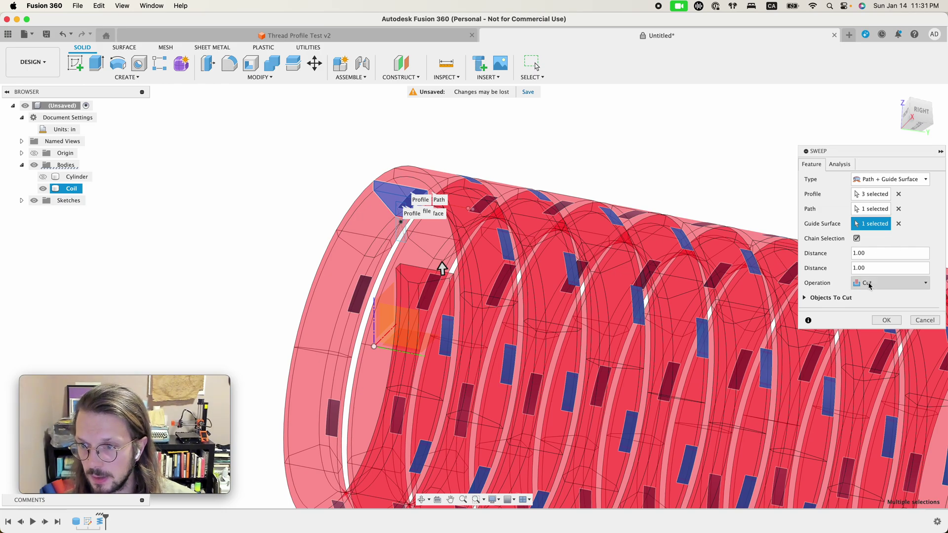
# Step: Change the sweep's operation to New Body and create it
pyautogui.click(870, 286)
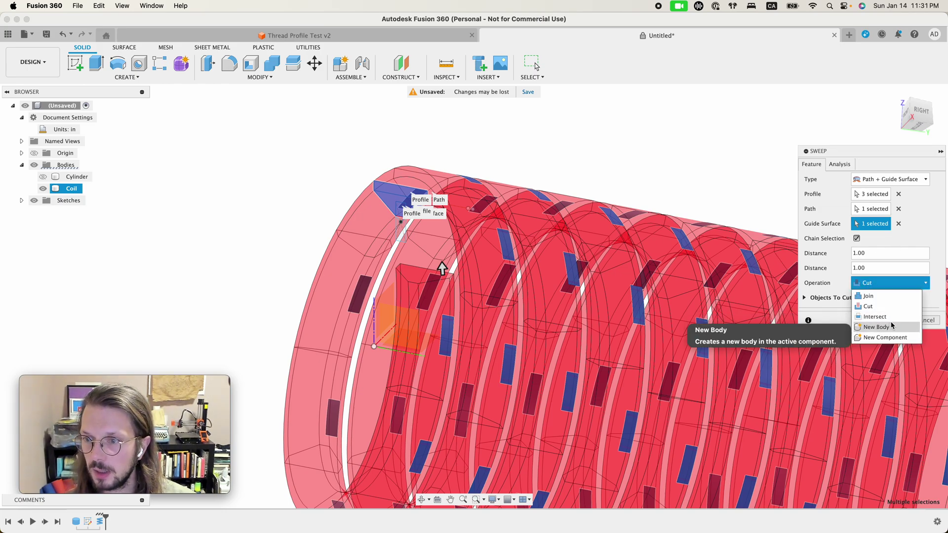
pyautogui.click(892, 325)
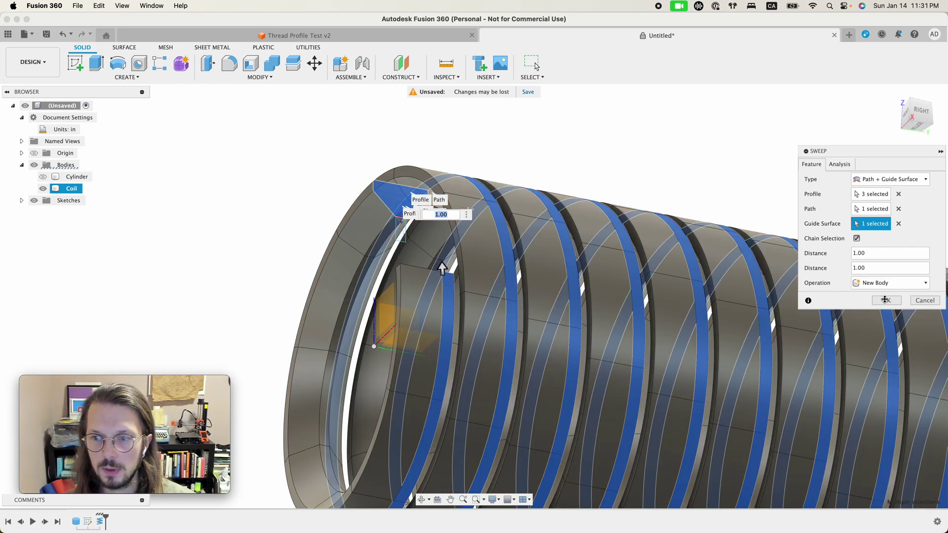
pyautogui.press('Return')
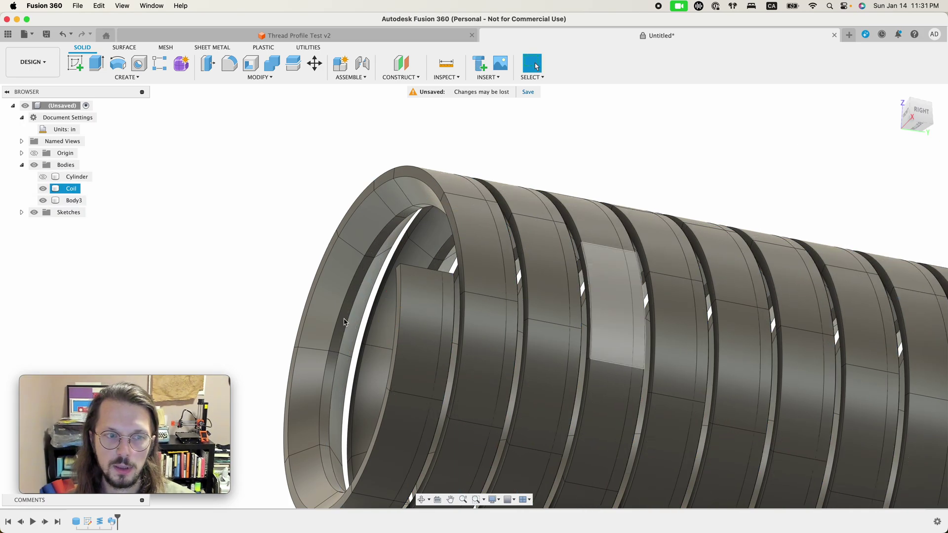
# Step: Rename the swept body as Cut out tool
pyautogui.keyDown('shift'); pyautogui.moveTo(272, 325); pyautogui.dragTo(272, 325, button='middle'); pyautogui.keyUp('shift')
pyautogui.keyDown('shift'); pyautogui.hscroll(10, 271, 326); pyautogui.keyUp('shift')
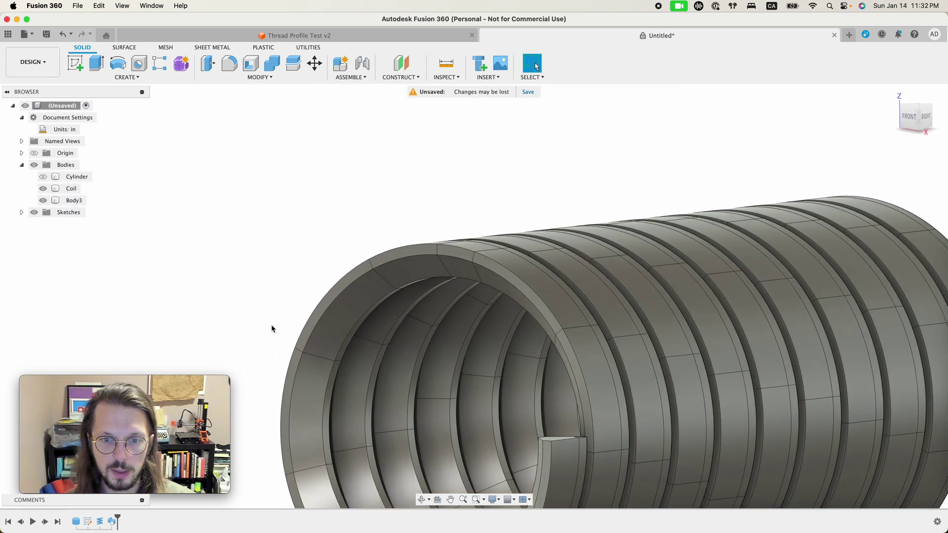
pyautogui.scroll(-3, 291, 326)
pyautogui.scroll(-2, 291, 326)
pyautogui.scroll(-2, 292, 325)
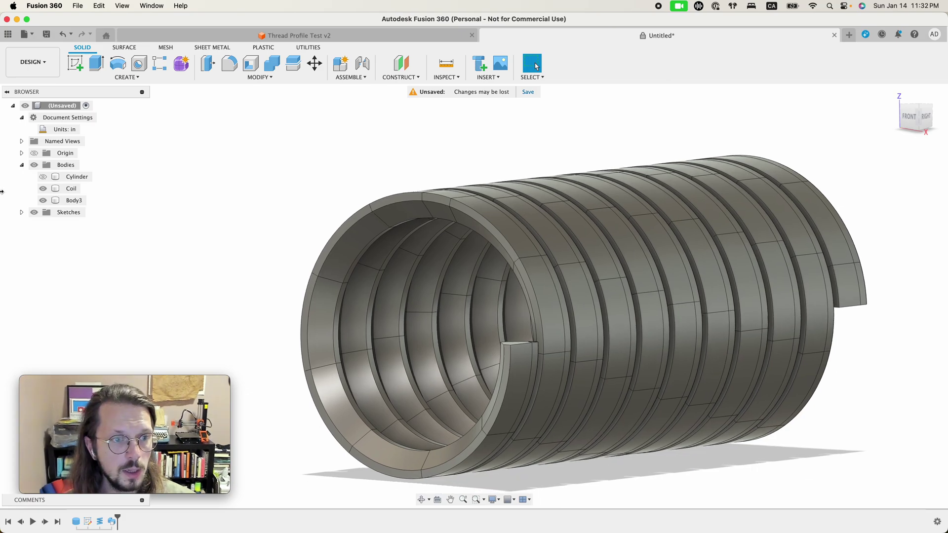
pyautogui.click(66, 200)
pyautogui.click(74, 200)
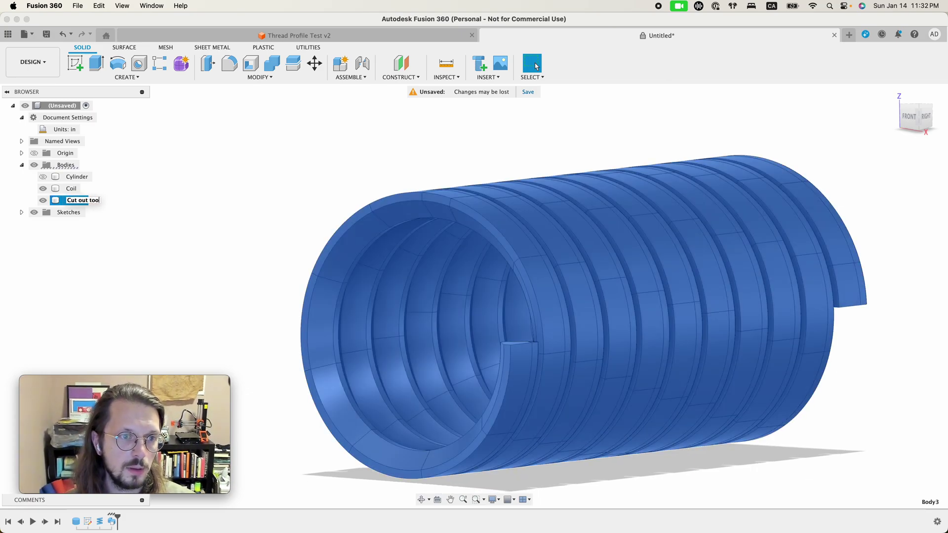
pyautogui.click(257, 190)
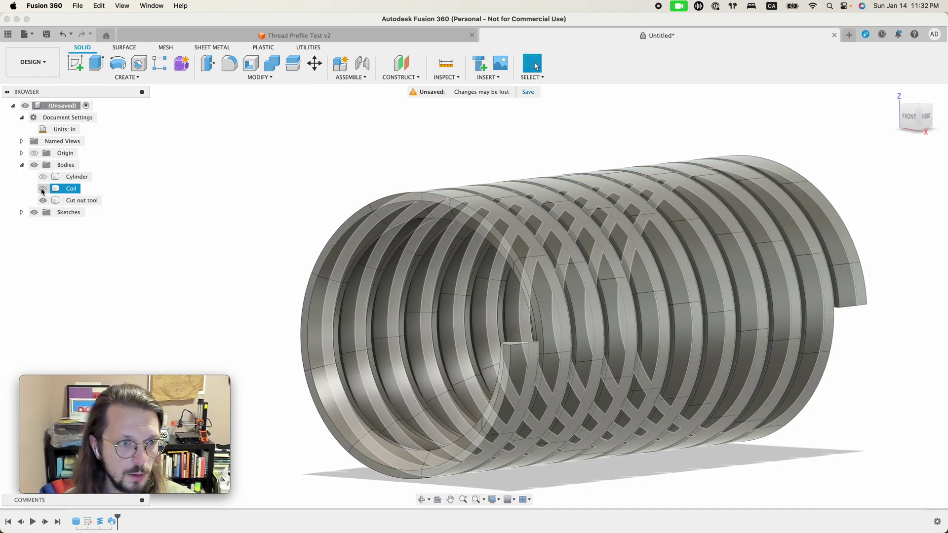
# Step: Hide the Coil body and keep the Cut out tool body shown
pyautogui.click(43, 188)
pyautogui.click(43, 200)
pyautogui.click(43, 200)
pyautogui.keyDown('shift'); pyautogui.scroll(5, 316, 279); pyautogui.keyUp('shift')
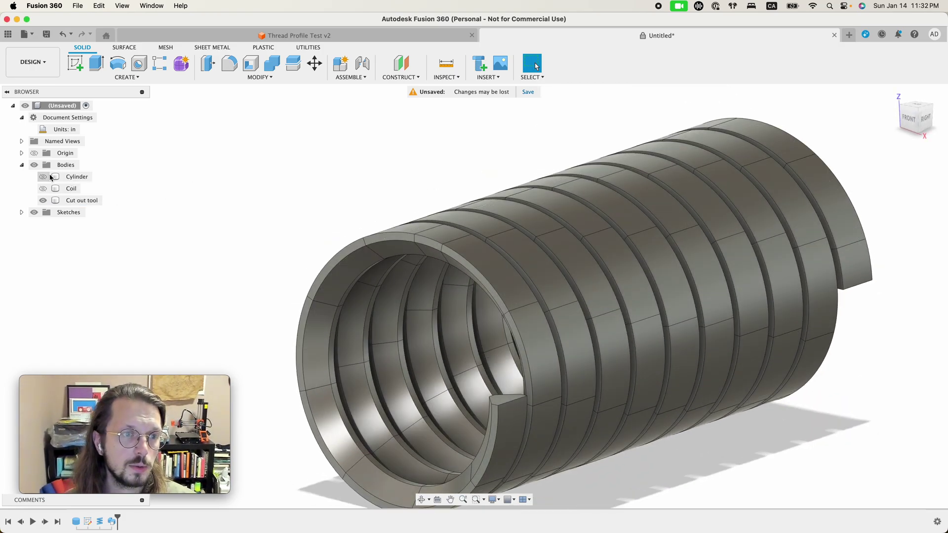
# Step: Show the Cylinder body and cut it with the Cut out tool body using Combine, with Keep Tools enabled
pyautogui.click(43, 176)
pyautogui.click(77, 176)
pyautogui.click(272, 63)
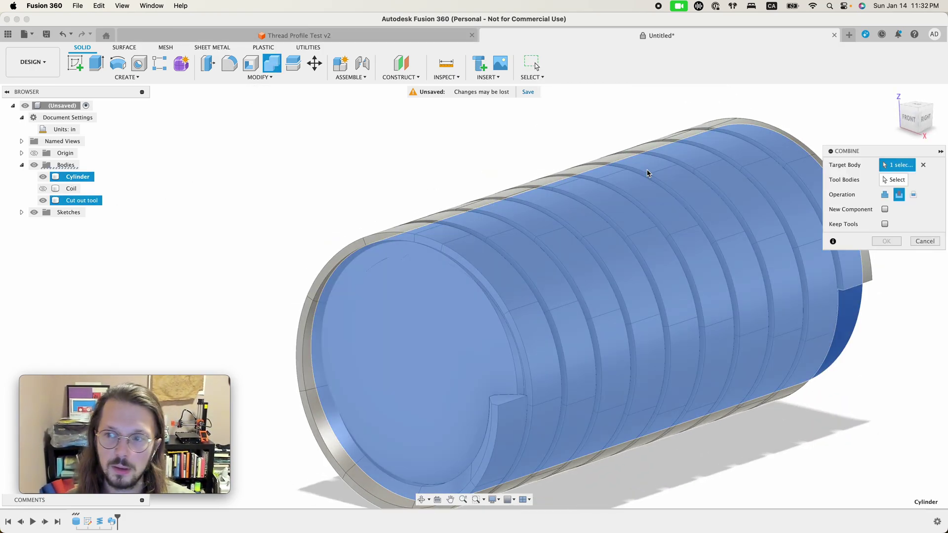
pyautogui.click(894, 179)
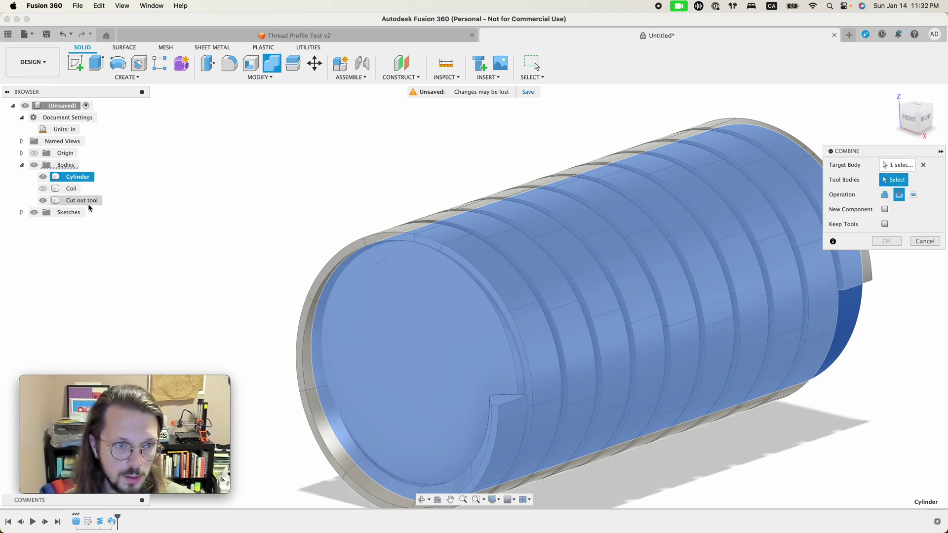
pyautogui.click(83, 201)
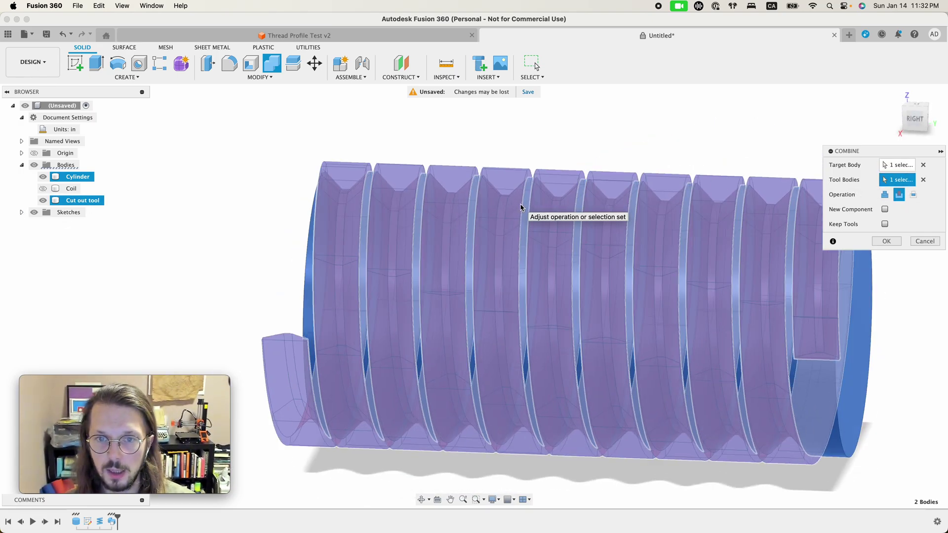
pyautogui.click(886, 224)
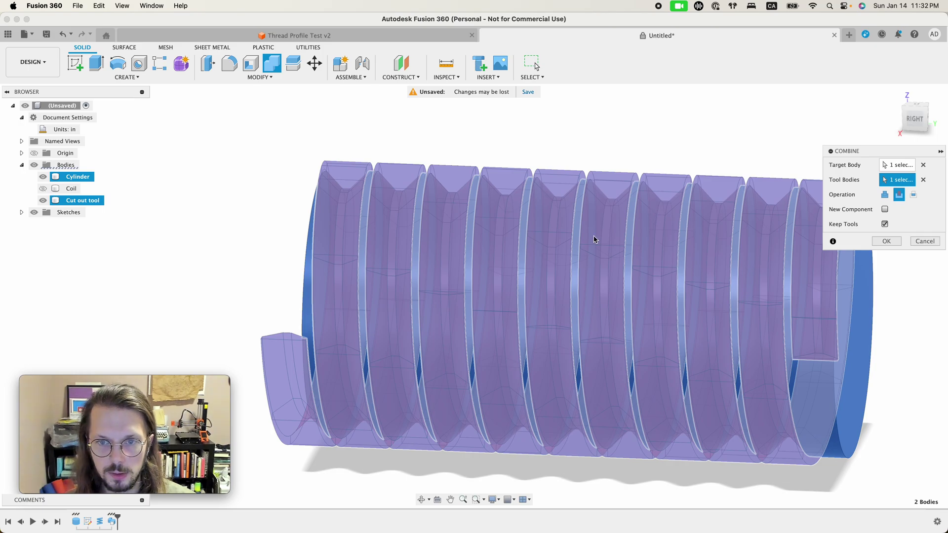
pyautogui.keyDown('shift'); pyautogui.hscroll(-5, 594, 239); pyautogui.keyUp('shift')
pyautogui.keyDown('shift'); pyautogui.hscroll(10, 594, 239); pyautogui.keyUp('shift')
pyautogui.keyDown('shift'); pyautogui.hscroll(-5, 594, 240); pyautogui.keyUp('shift')
pyautogui.keyDown('shift'); pyautogui.hscroll(-8, 594, 239); pyautogui.keyUp('shift')
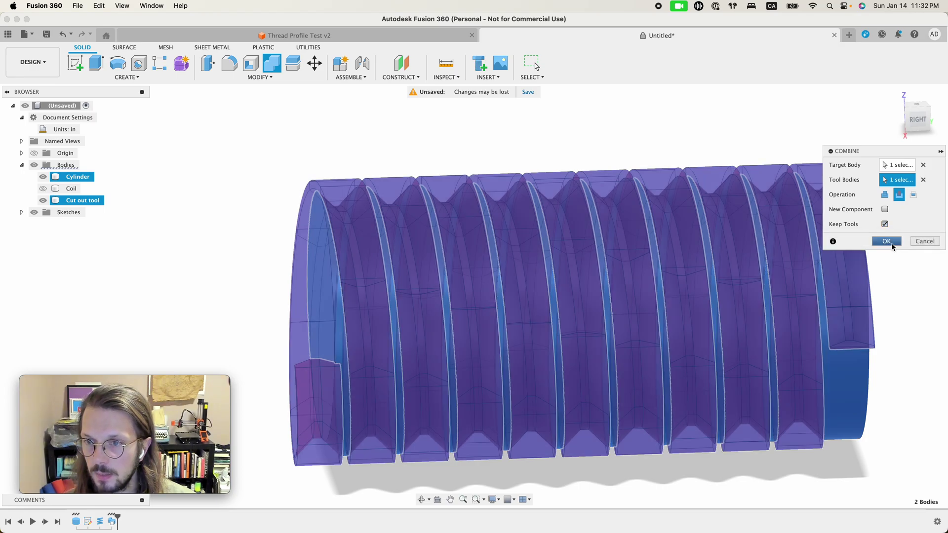
pyautogui.click(887, 241)
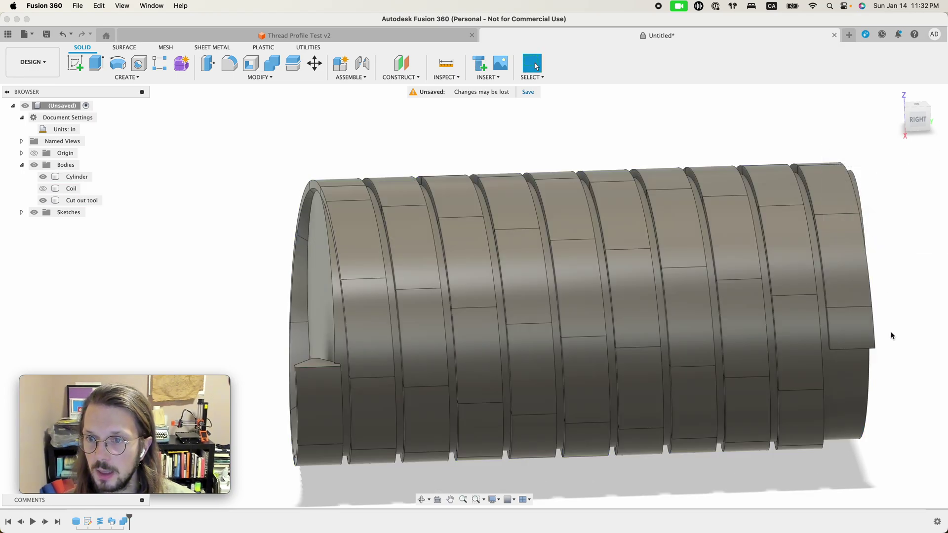
# Step: Hide the Cut out tool body and examine where the threads start and end on the cylinder
pyautogui.click(43, 201)
pyautogui.keyDown('shift'); pyautogui.moveTo(254, 260); pyautogui.dragTo(275, 265, button='middle'); pyautogui.keyUp('shift')
pyautogui.keyDown('shift'); pyautogui.hscroll(15, 276, 266); pyautogui.keyUp('shift')
pyautogui.scroll(-5, 275, 266)
pyautogui.keyDown('shift'); pyautogui.hscroll(8, 405, 265); pyautogui.keyUp('shift')
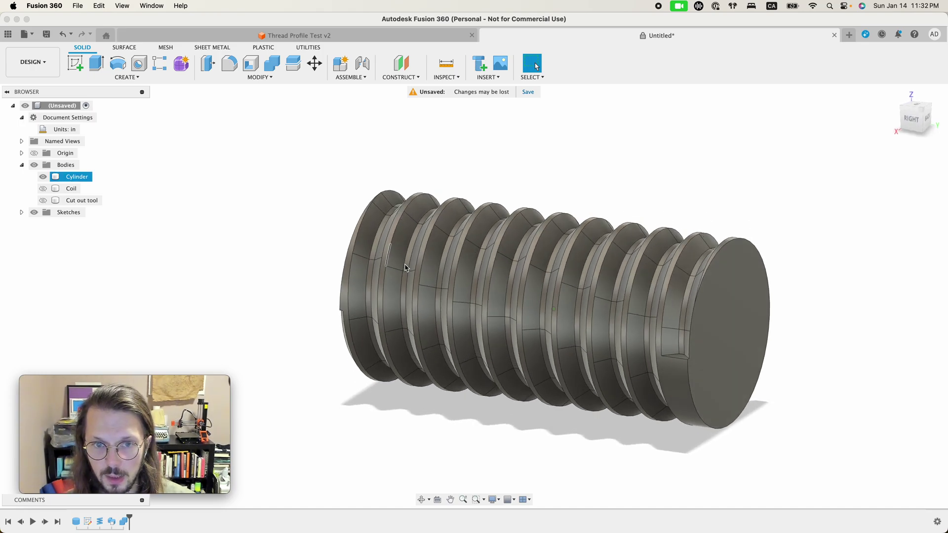
pyautogui.keyDown('shift'); pyautogui.moveTo(405, 267); pyautogui.dragTo(588, 226, button='middle'); pyautogui.keyUp('shift')
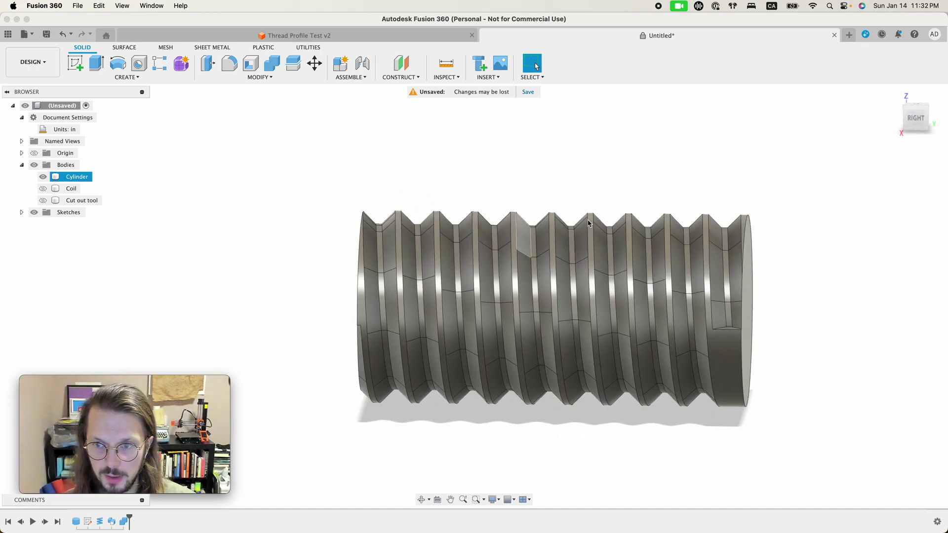
pyautogui.click(772, 313)
pyautogui.keyDown('shift'); pyautogui.hscroll(-2, 725, 271); pyautogui.keyUp('shift')
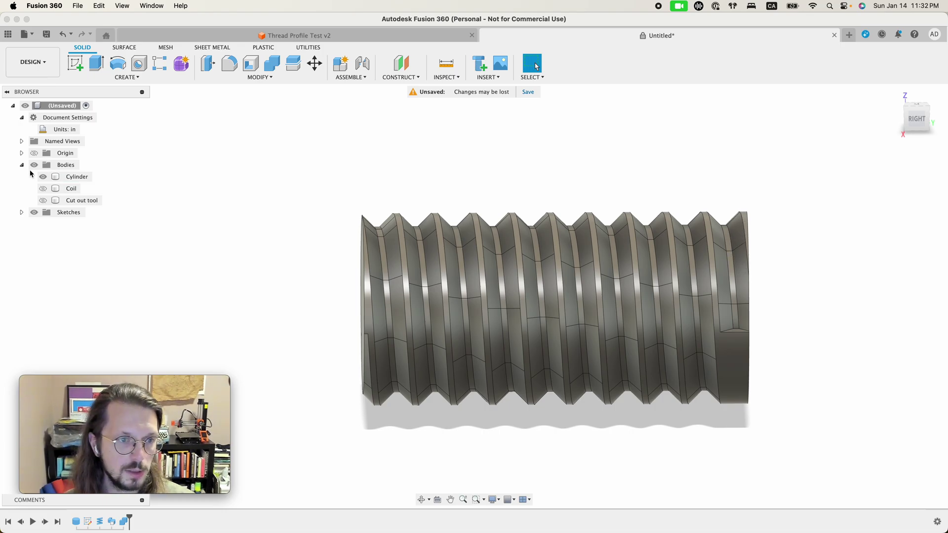
pyautogui.click(43, 200)
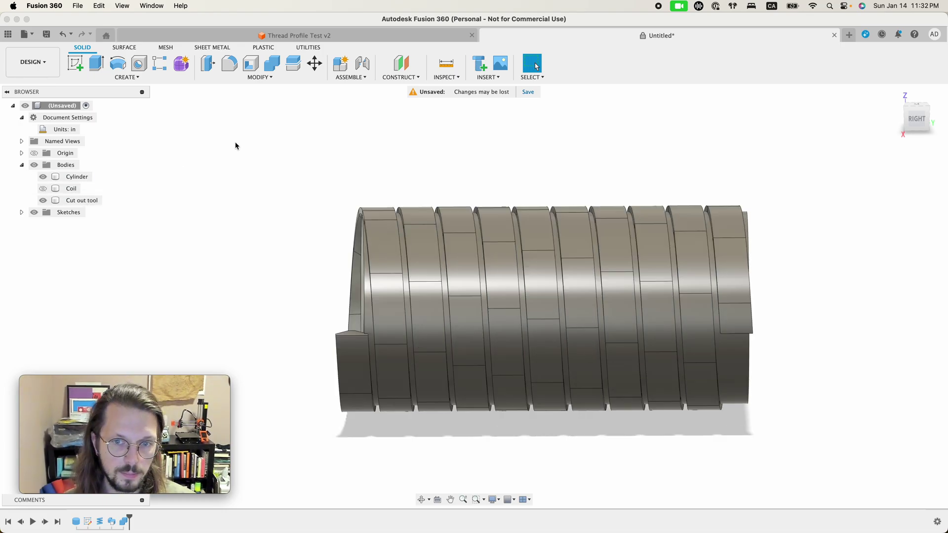
pyautogui.click(45, 201)
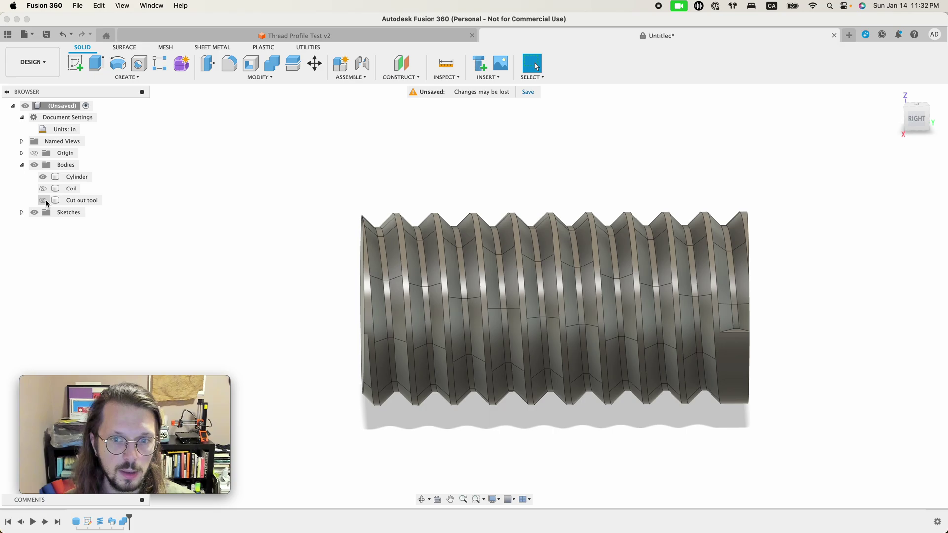
# Step: Undo the Combine cut on the Cylinder body
pyautogui.press('super+z')
pyautogui.press('super+z')
pyautogui.press('super+z')
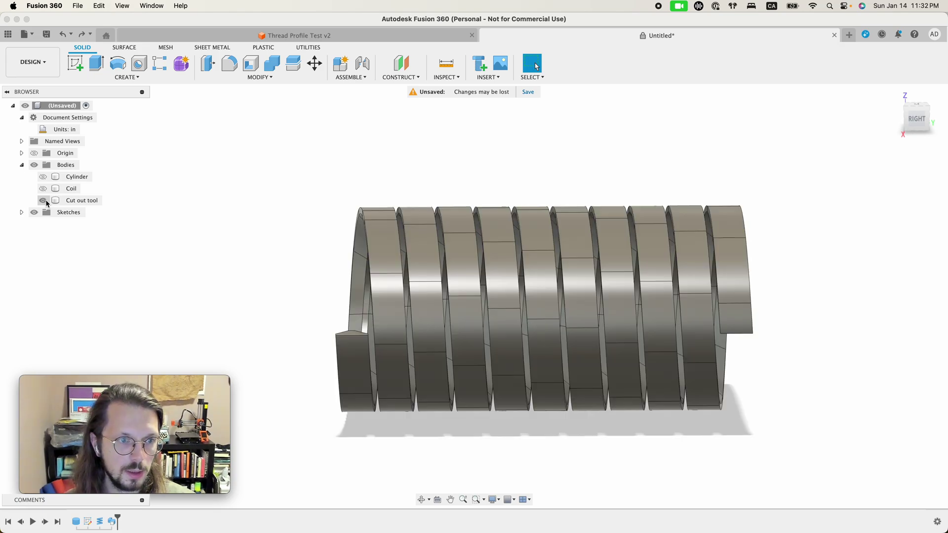
# Step: Show only the Cylinder body and chamfer the circular edge at its far end with an equal distance of 1/8 in
pyautogui.click(43, 200)
pyautogui.click(42, 177)
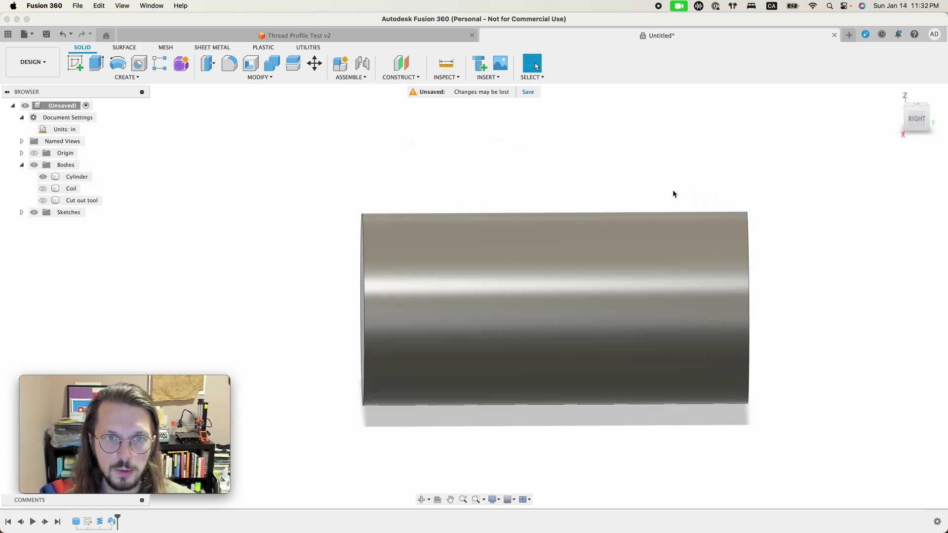
pyautogui.click(745, 263)
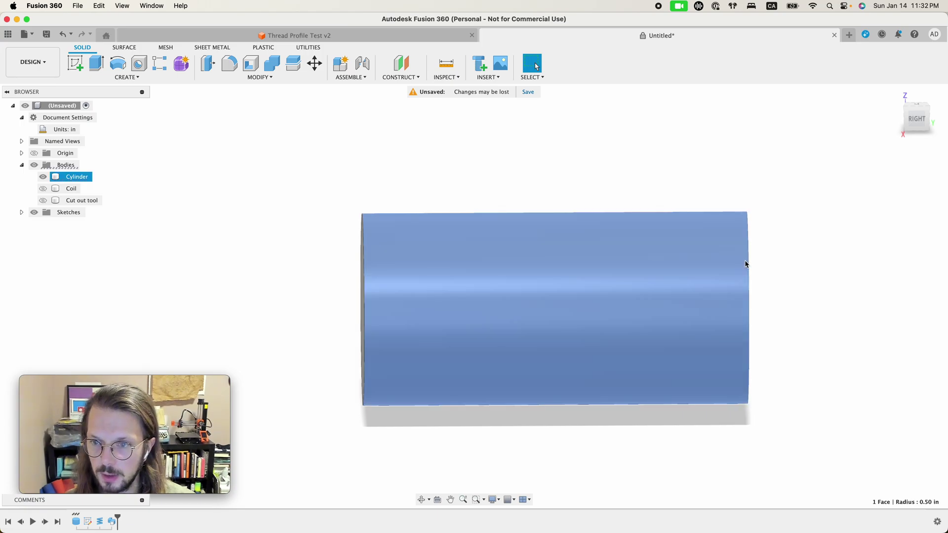
pyautogui.click(752, 267)
pyautogui.keyDown('shift'); pyautogui.moveTo(725, 155); pyautogui.dragTo(745, 226, button='middle'); pyautogui.keyUp('shift')
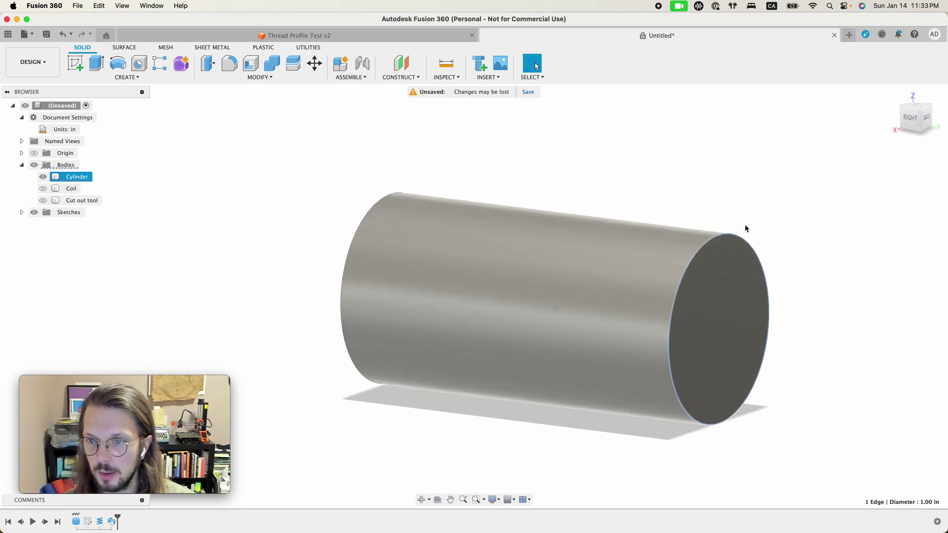
pyautogui.click(259, 77)
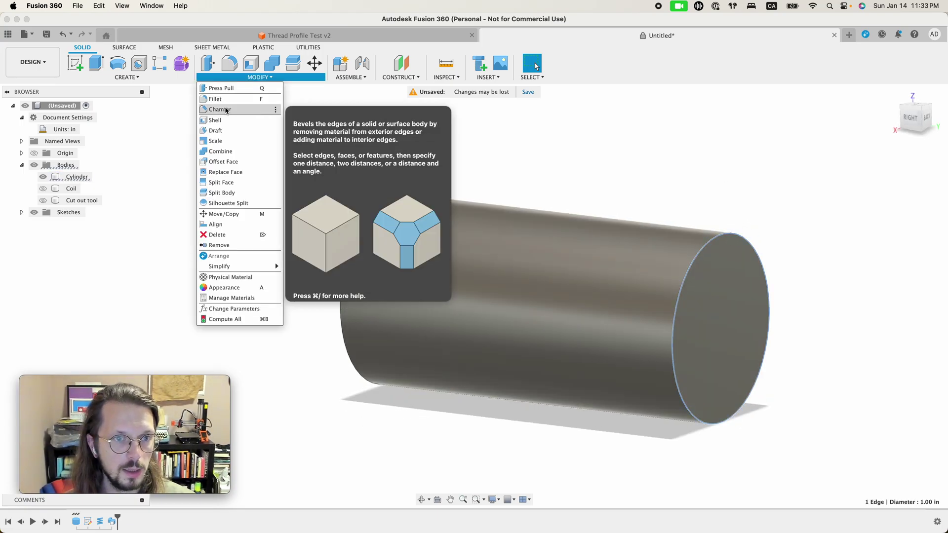
pyautogui.click(219, 109)
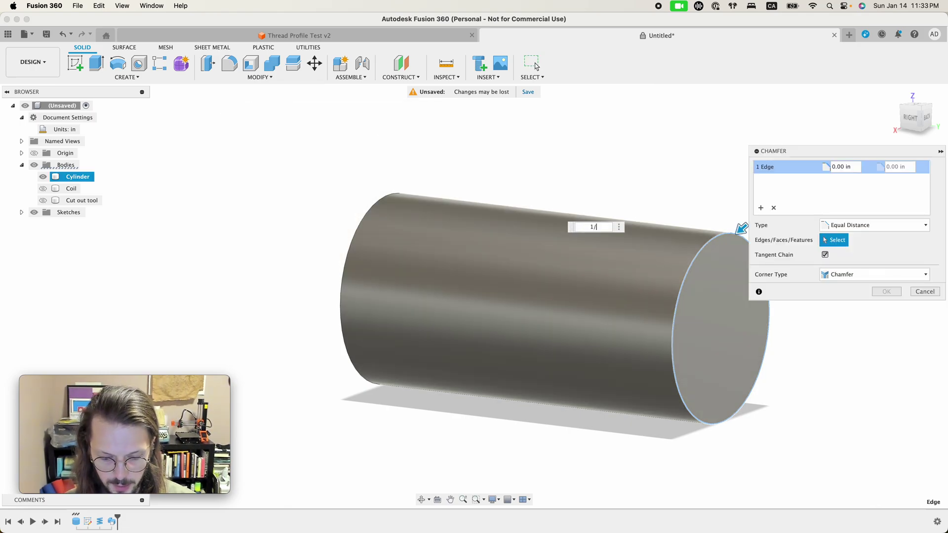
pyautogui.write('1/8')
pyautogui.press('Return')
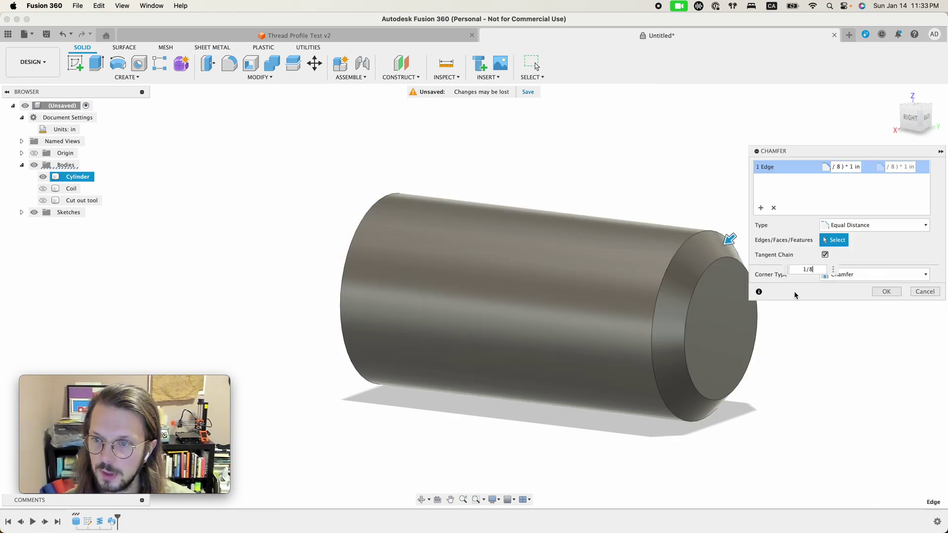
pyautogui.keyDown('shift'); pyautogui.hscroll(-5, 582, 304); pyautogui.keyUp('shift')
pyautogui.keyDown('shift'); pyautogui.hscroll(3, 582, 305); pyautogui.keyUp('shift')
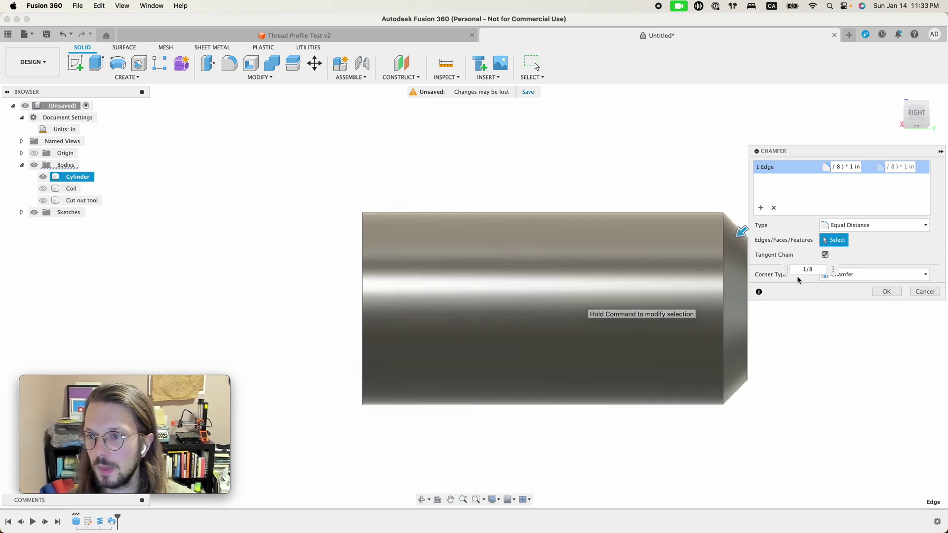
pyautogui.click(878, 291)
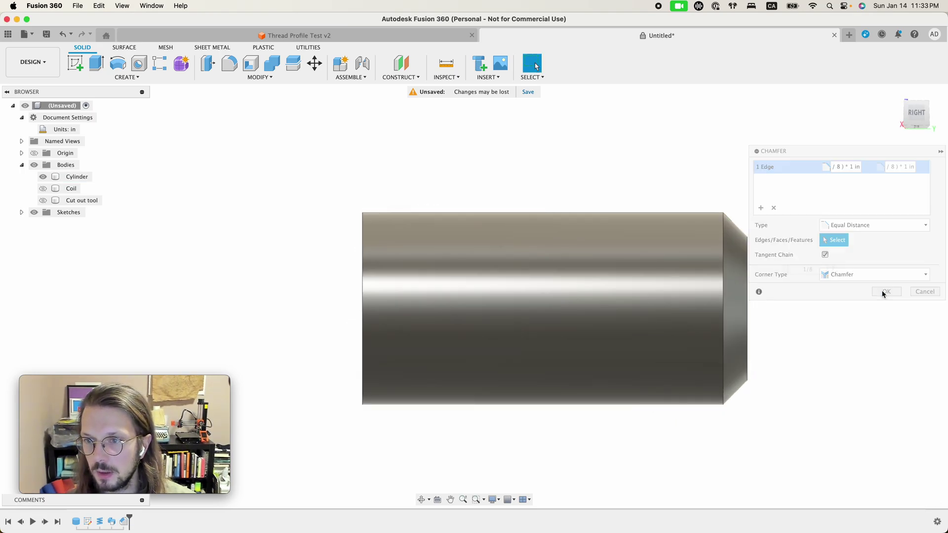
# Step: Cut the chamfered Cylinder body with Combine, using Cut out tool as the tool body and keeping it
pyautogui.click(76, 177)
pyautogui.click(271, 63)
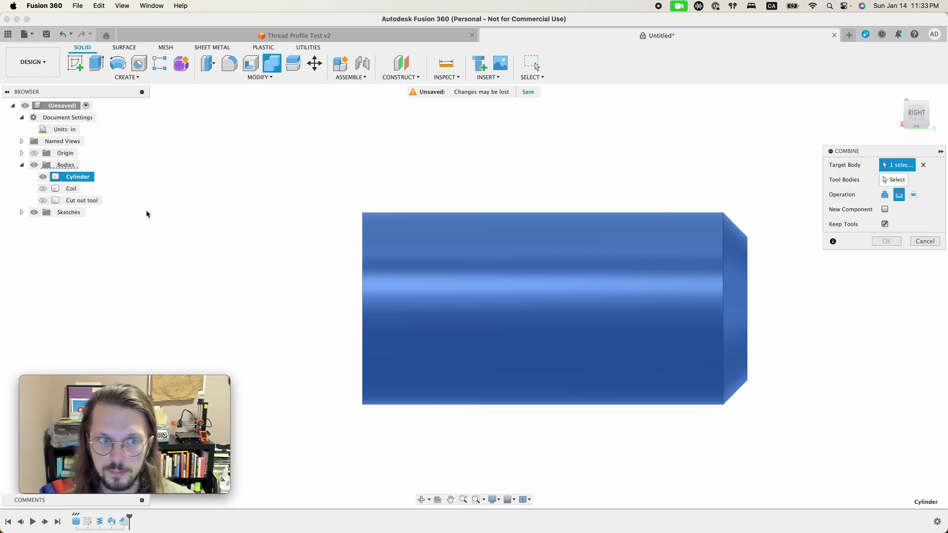
pyautogui.click(896, 179)
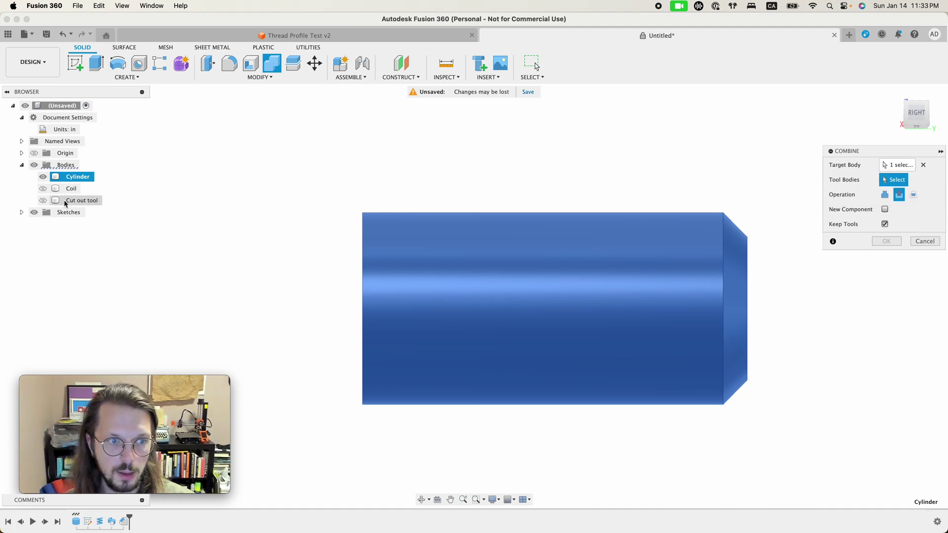
pyautogui.click(72, 200)
pyautogui.click(42, 201)
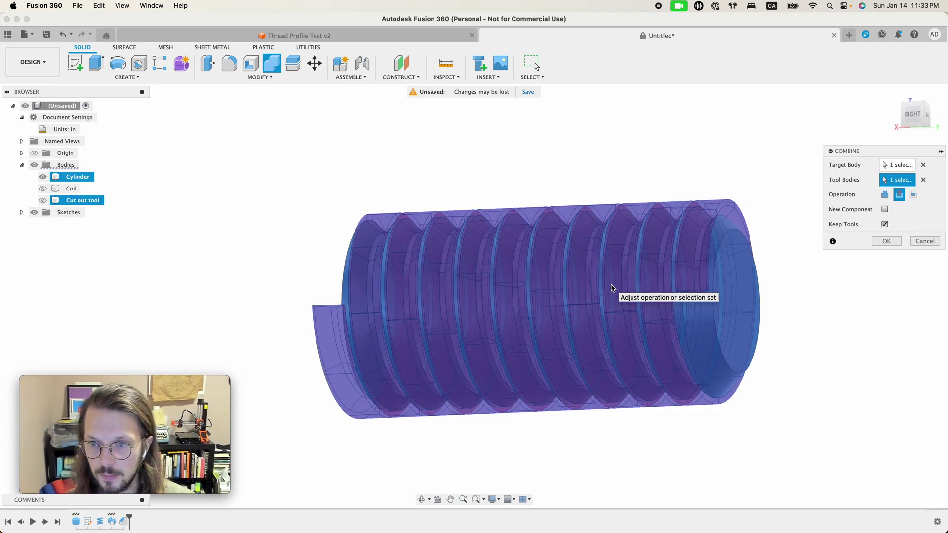
pyautogui.keyDown('shift'); pyautogui.hscroll(10, 611, 289); pyautogui.keyUp('shift')
pyautogui.keyDown('shift'); pyautogui.hscroll(-10, 677, 322); pyautogui.keyUp('shift')
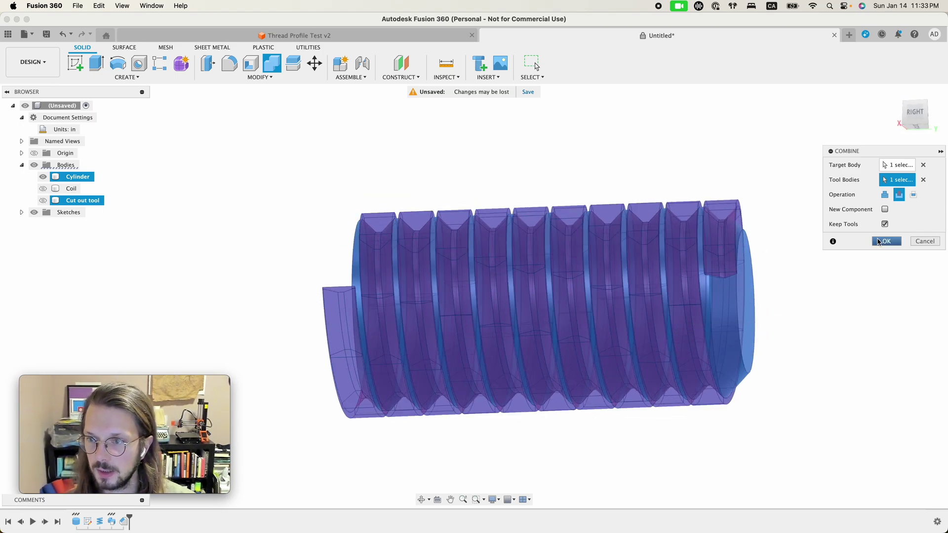
pyautogui.press('Return')
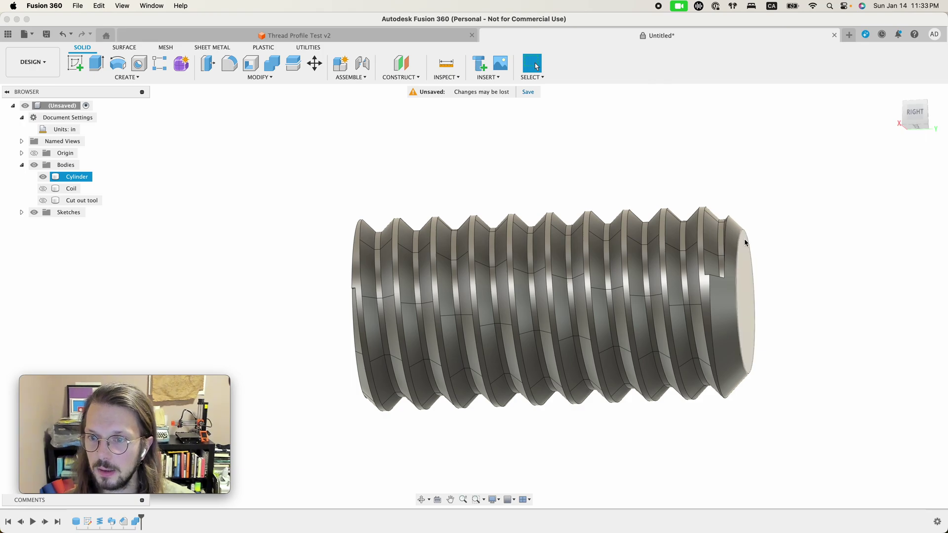
# Step: Examine the threaded cylinder from both ends and from the side, including the thread runout at the chamfer
pyautogui.keyDown('shift'); pyautogui.moveTo(744, 239); pyautogui.dragTo(745, 242, button='middle'); pyautogui.keyUp('shift')
pyautogui.keyDown('shift'); pyautogui.hscroll(3, 745, 238); pyautogui.keyUp('shift')
pyautogui.keyDown('shift'); pyautogui.hscroll(-6, 758, 239); pyautogui.keyUp('shift')
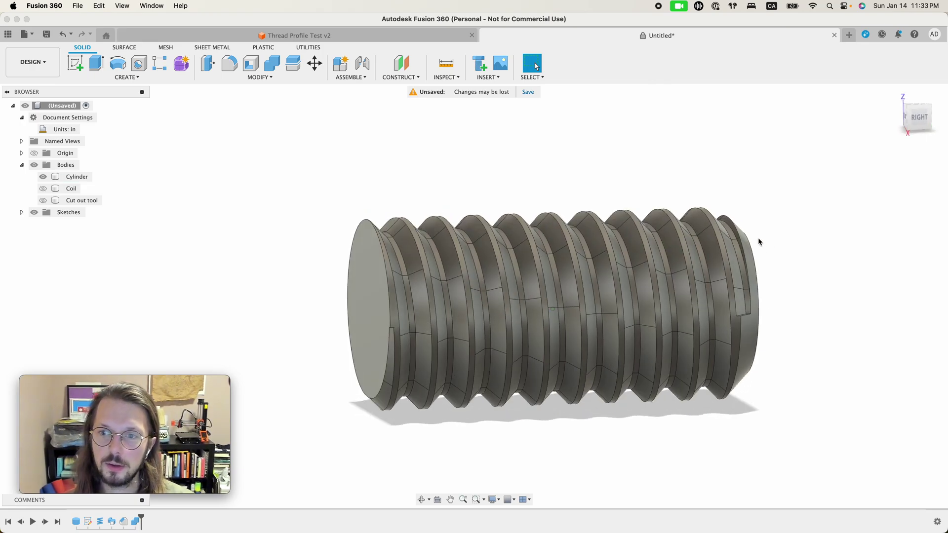
pyautogui.keyDown('shift'); pyautogui.hscroll(8, 758, 241); pyautogui.keyUp('shift')
pyautogui.keyDown('shift'); pyautogui.hscroll(-10, 758, 241); pyautogui.keyUp('shift')
pyautogui.keyDown('shift'); pyautogui.hscroll(3, 759, 241); pyautogui.keyUp('shift')
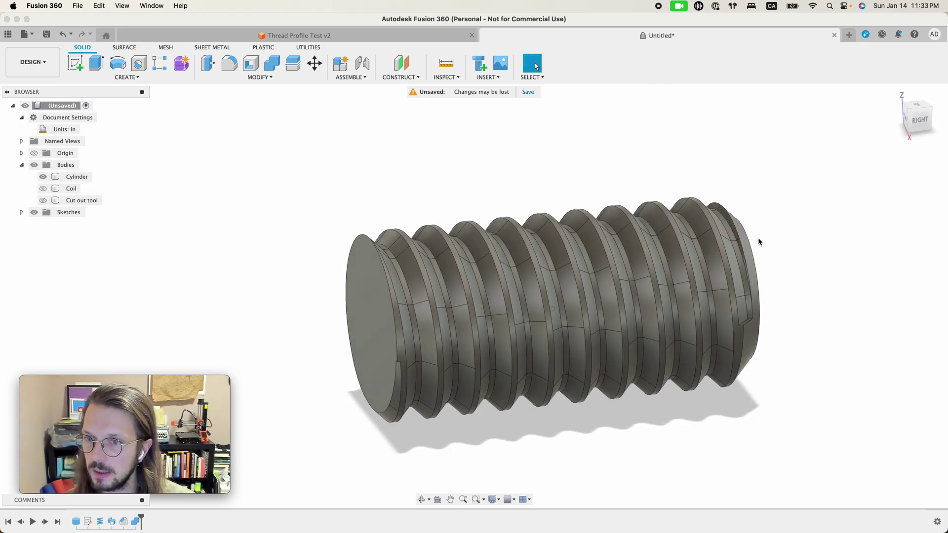
pyautogui.scroll(-4, 428, 305)
pyautogui.keyDown('shift'); pyautogui.hscroll(-5, 427, 306); pyautogui.keyUp('shift')
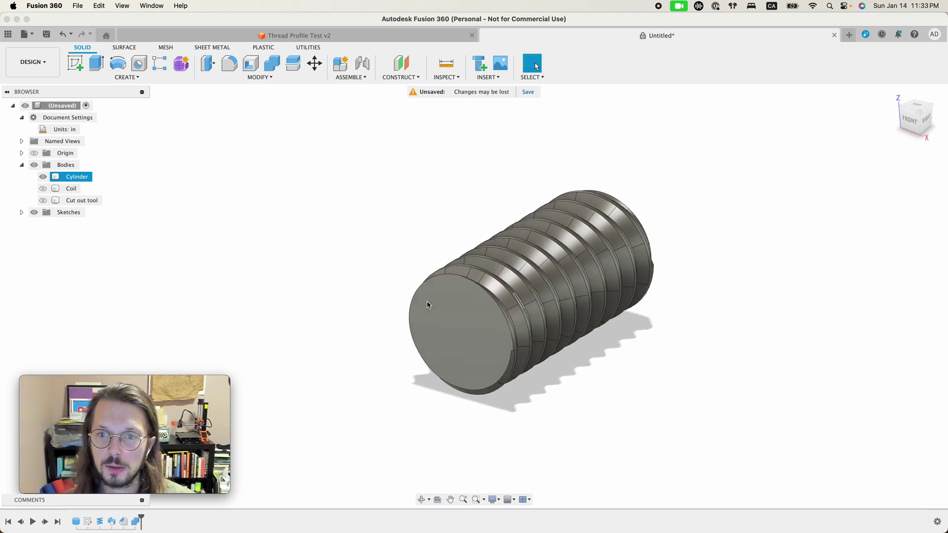
pyautogui.keyDown('shift'); pyautogui.scroll(5, 428, 306); pyautogui.keyUp('shift')
pyautogui.keyDown('shift'); pyautogui.moveTo(428, 305); pyautogui.dragTo(288, 232, button='middle'); pyautogui.keyUp('shift')
pyautogui.keyDown('shift'); pyautogui.moveTo(384, 293); pyautogui.dragTo(399, 321, button='middle'); pyautogui.keyUp('shift')
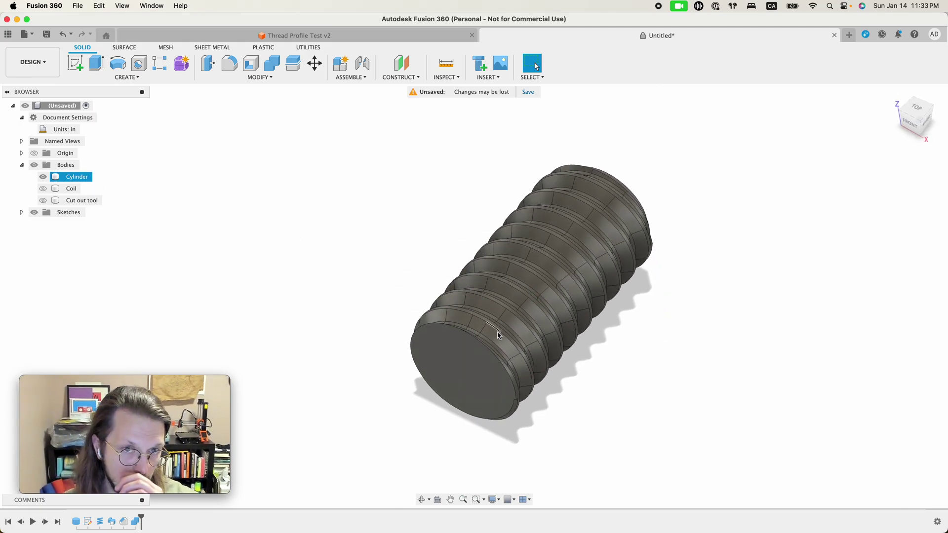
pyautogui.moveTo(444, 266); pyautogui.dragTo(464, 238, button='middle')
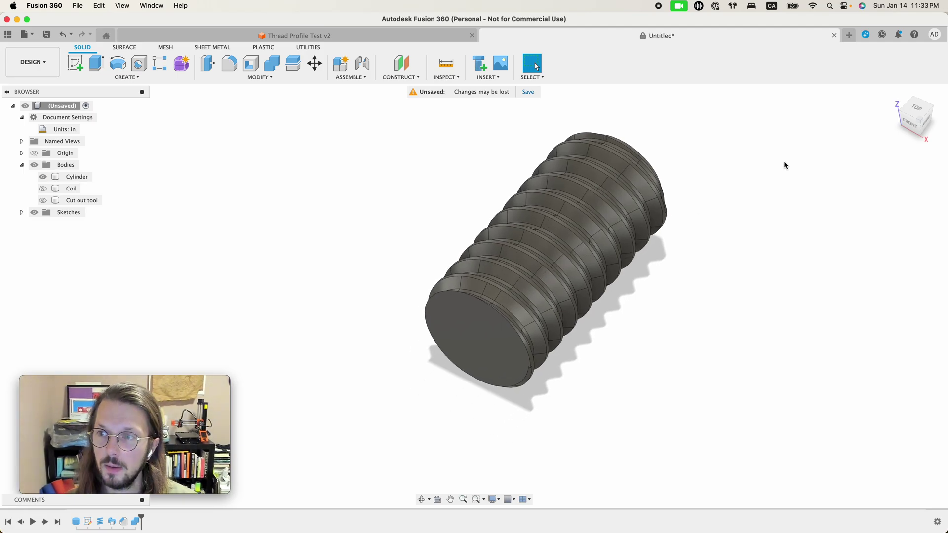
pyautogui.click(908, 123)
pyautogui.moveTo(924, 123); pyautogui.dragTo(850, 116)
pyautogui.click(926, 117)
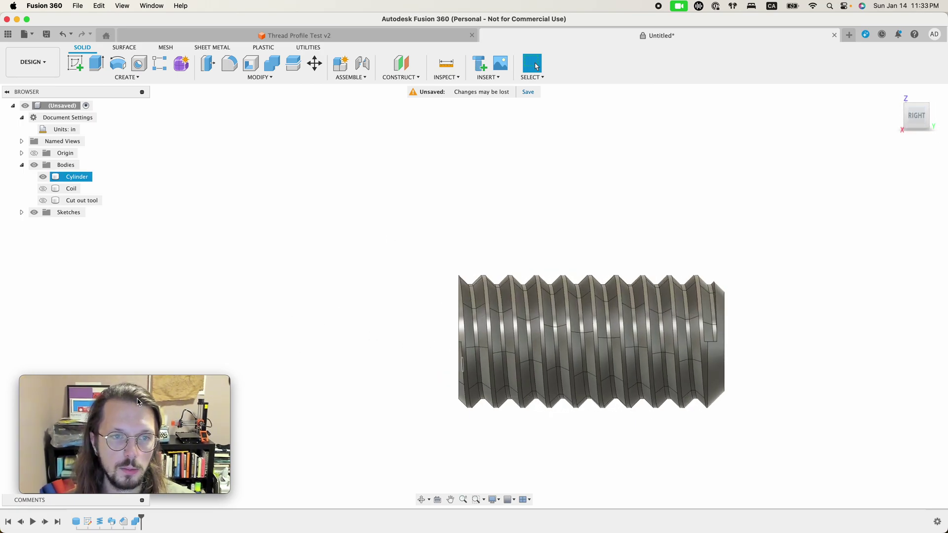
pyautogui.keyDown('shift'); pyautogui.moveTo(452, 285); pyautogui.dragTo(416, 292, button='middle'); pyautogui.keyUp('shift')
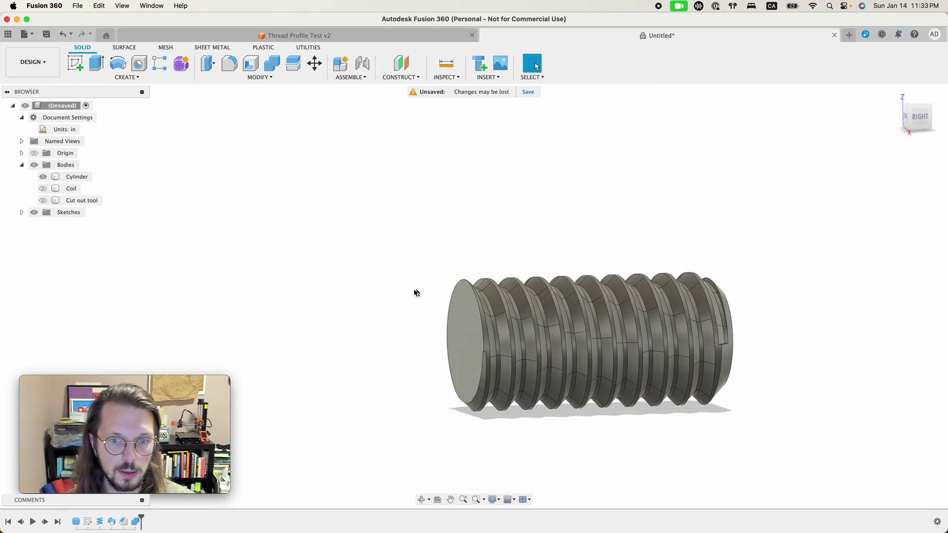
# Step: Start a sketch on the vertical plane through the cylinder's axis and draw a 3/2 in line from the origin away from the threads
pyautogui.click(121, 50)
pyautogui.click(75, 63)
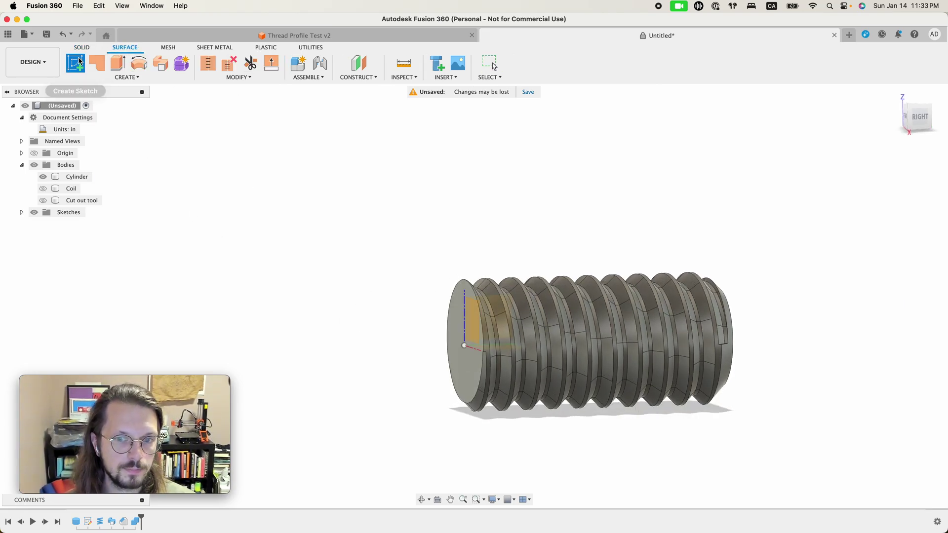
pyautogui.click(471, 298)
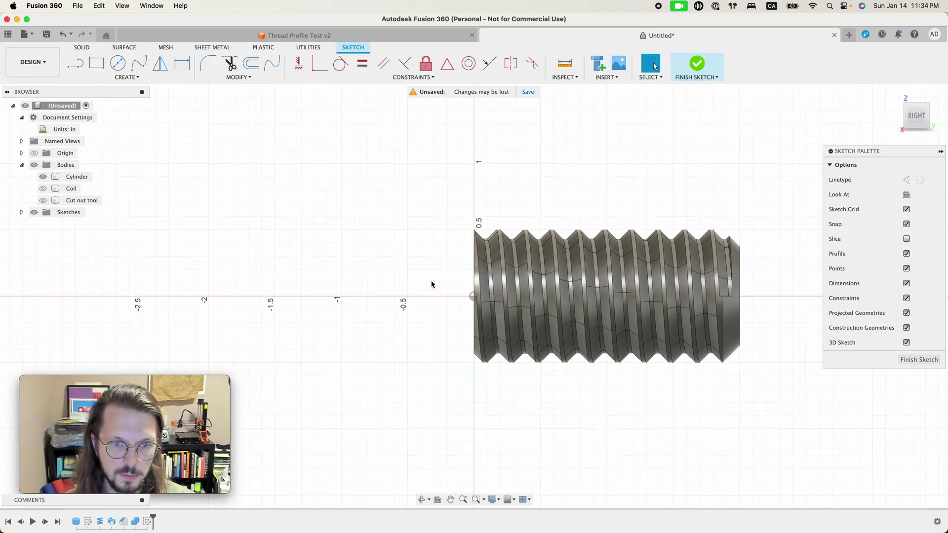
pyautogui.click(75, 63)
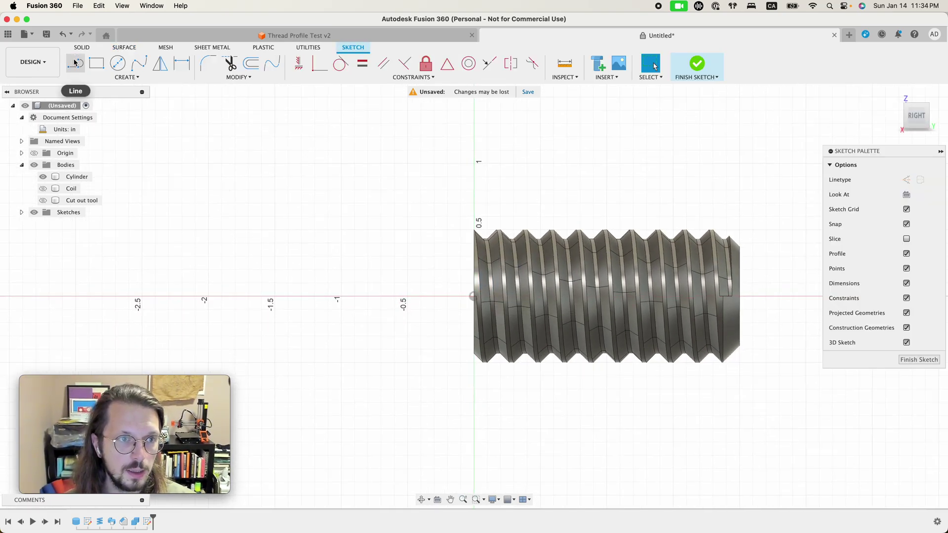
pyautogui.click(474, 296)
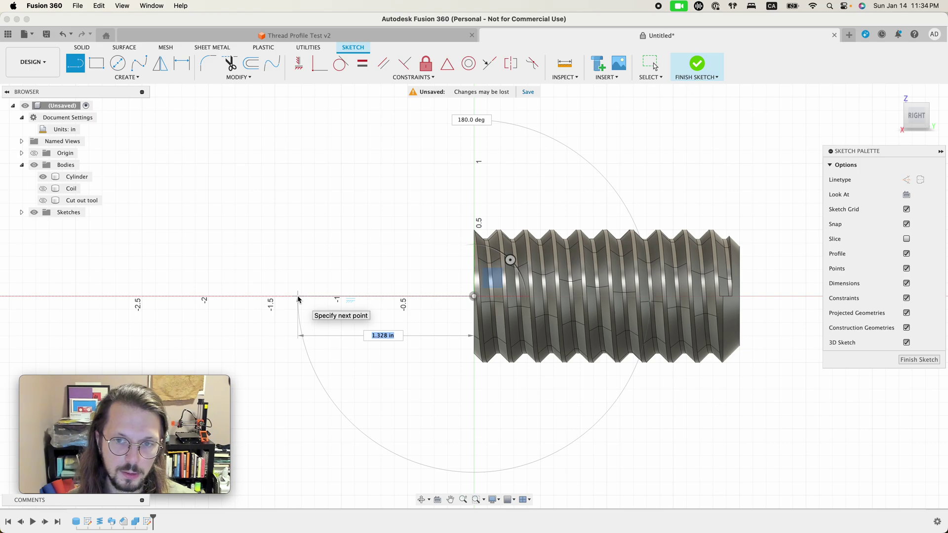
pyautogui.press('Tab')
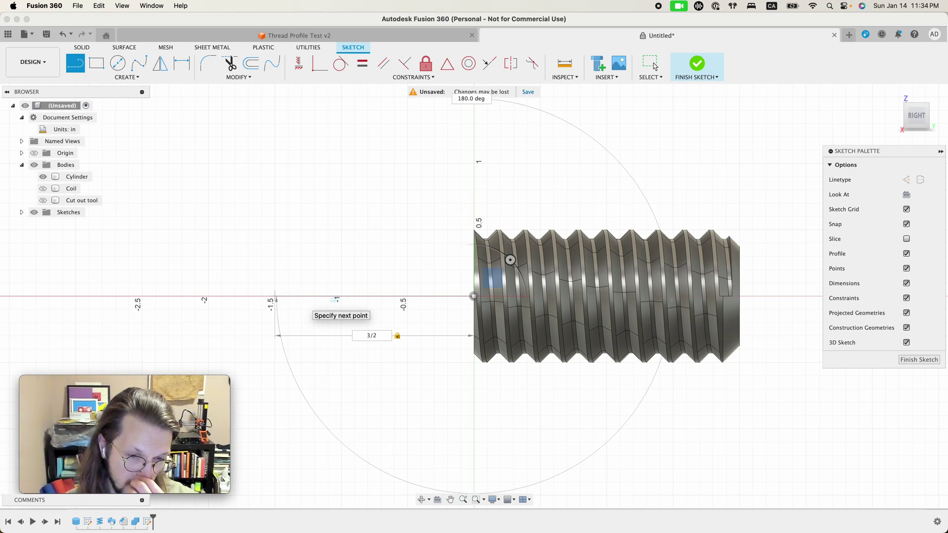
pyautogui.click(651, 63)
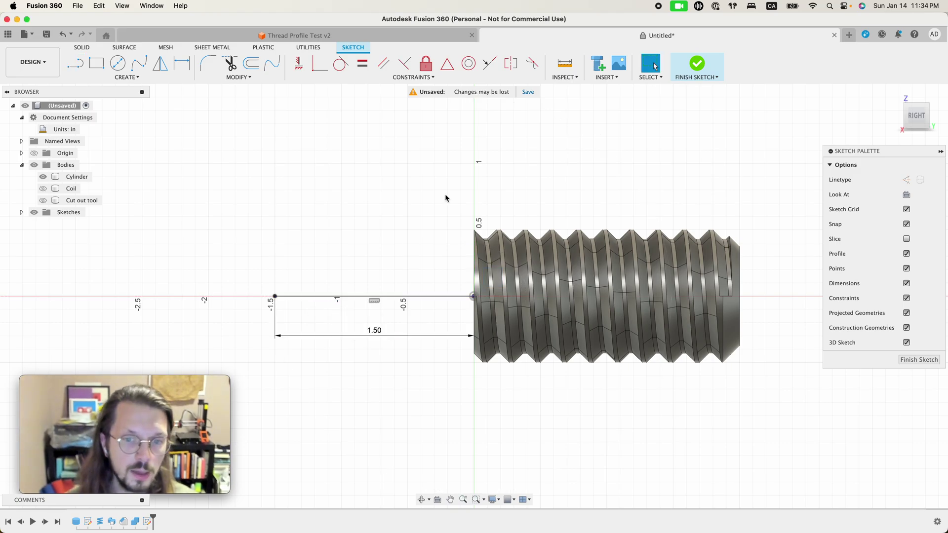
# Step: Draw a 1.5/2 in line straight up from the outer end of the 1.50 in axis line, perpendicular to it
pyautogui.keyDown('shift'); pyautogui.hscroll(-5, 428, 236); pyautogui.keyUp('shift')
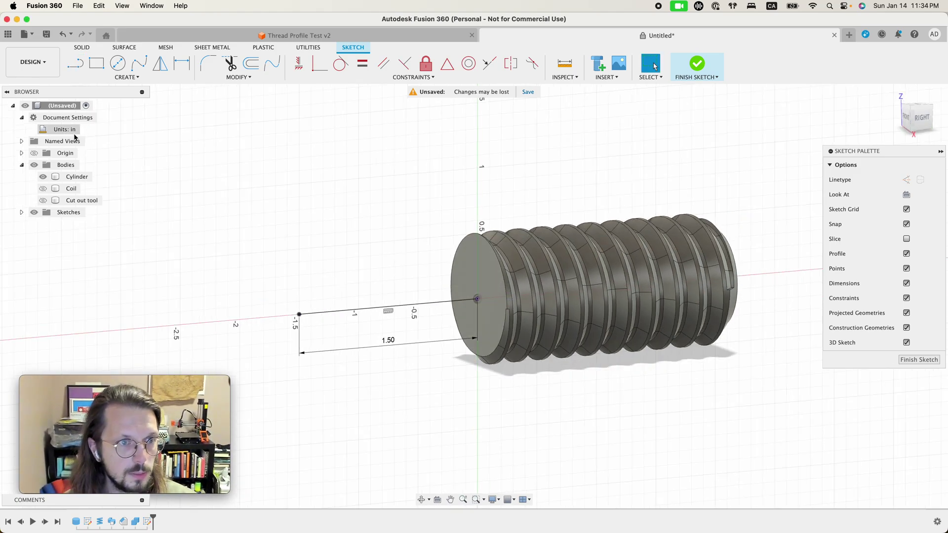
pyautogui.click(75, 68)
pyautogui.click(299, 315)
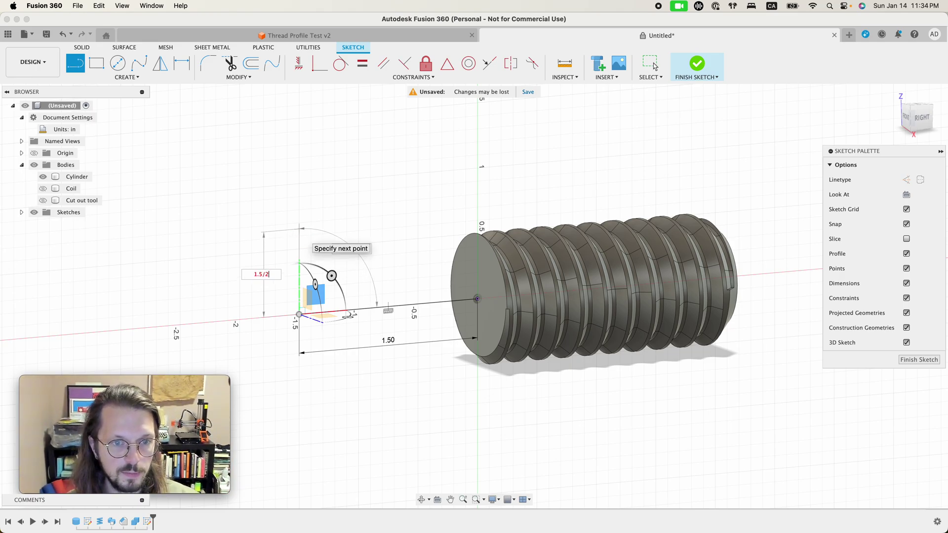
pyautogui.press('Tab')
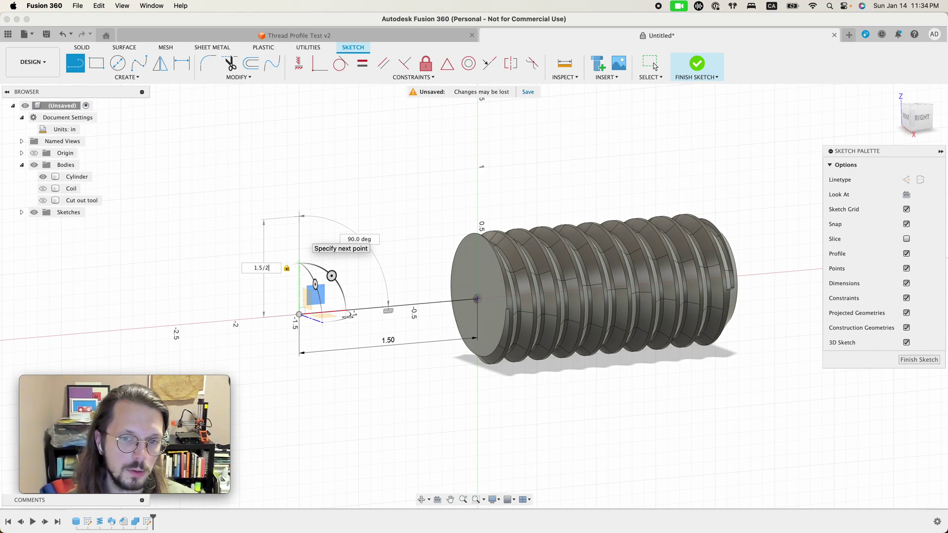
pyautogui.click(653, 64)
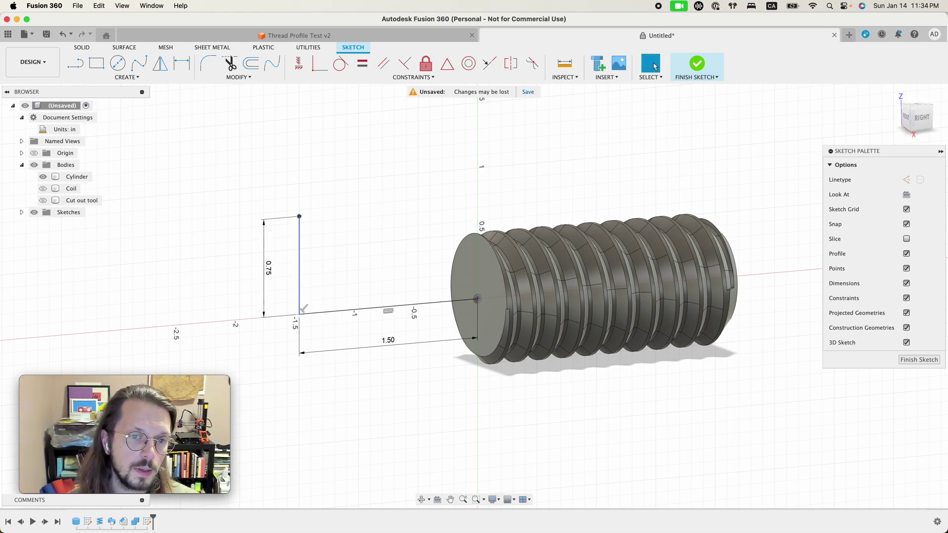
pyautogui.keyDown('shift'); pyautogui.hscroll(5, 453, 185); pyautogui.keyUp('shift')
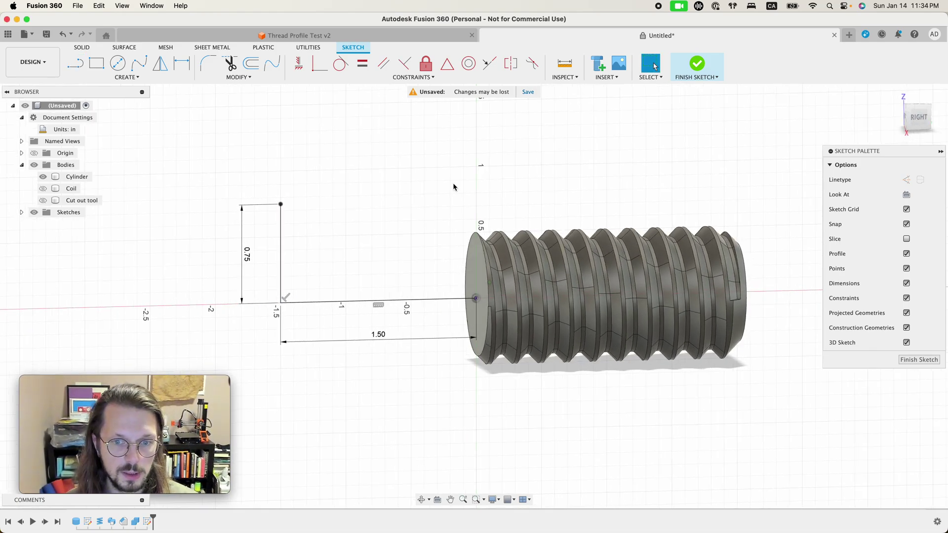
# Step: Draw a fit point spline from the top of the 0.75 in line through one middle point to the top vertex of the cylinder's end face
pyautogui.click(34, 166)
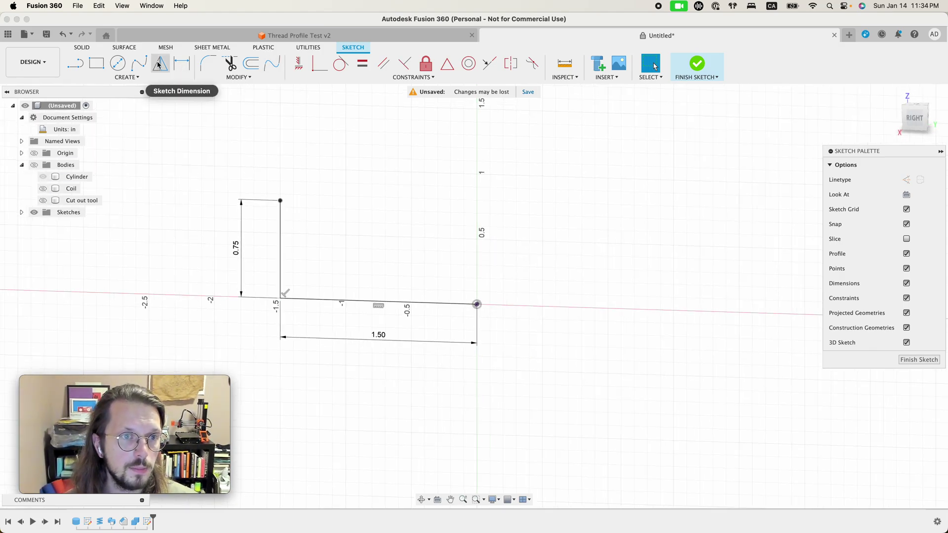
pyautogui.click(139, 65)
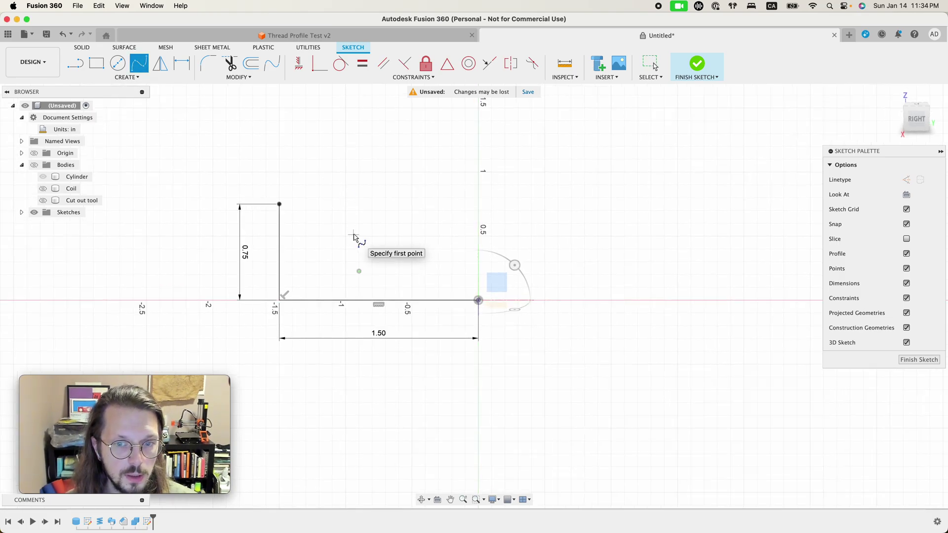
pyautogui.keyDown('shift'); pyautogui.scroll(2, 339, 227); pyautogui.keyUp('shift')
pyautogui.keyDown('shift'); pyautogui.scroll(-5, 340, 227); pyautogui.keyUp('shift')
pyautogui.keyDown('shift'); pyautogui.scroll(4, 339, 228); pyautogui.keyUp('shift')
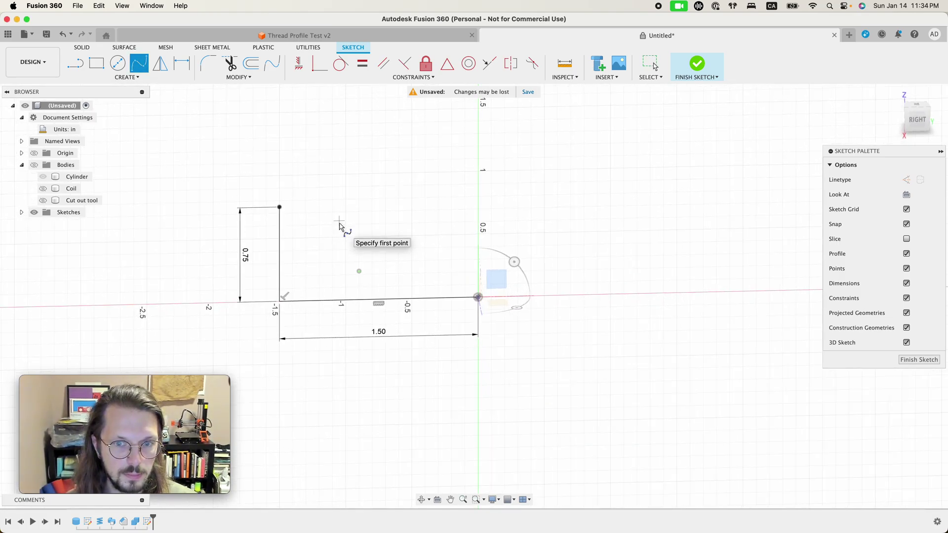
pyautogui.click(280, 209)
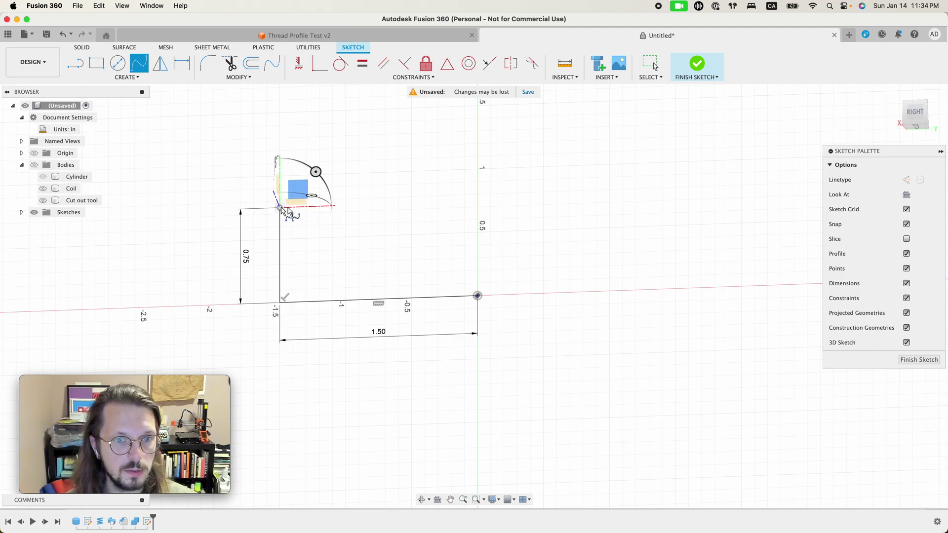
pyautogui.click(425, 221)
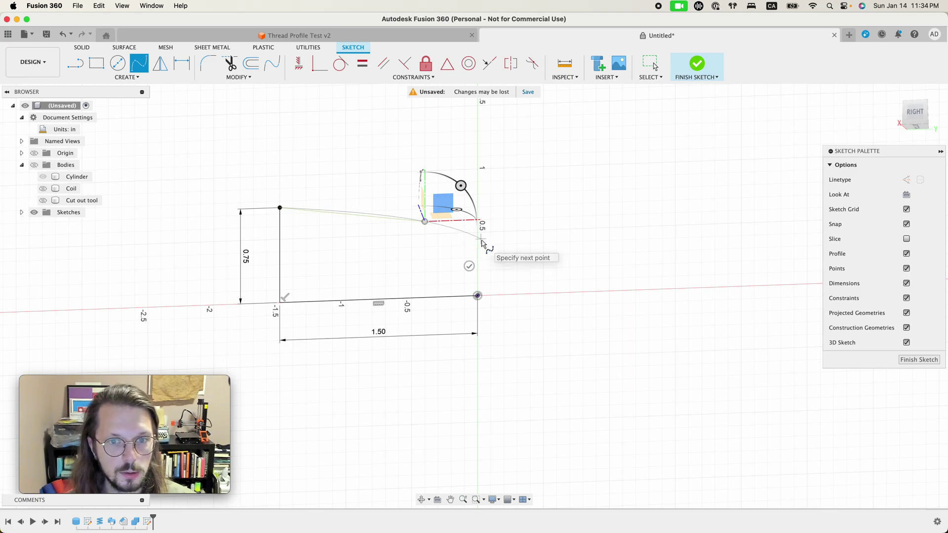
pyautogui.click(43, 177)
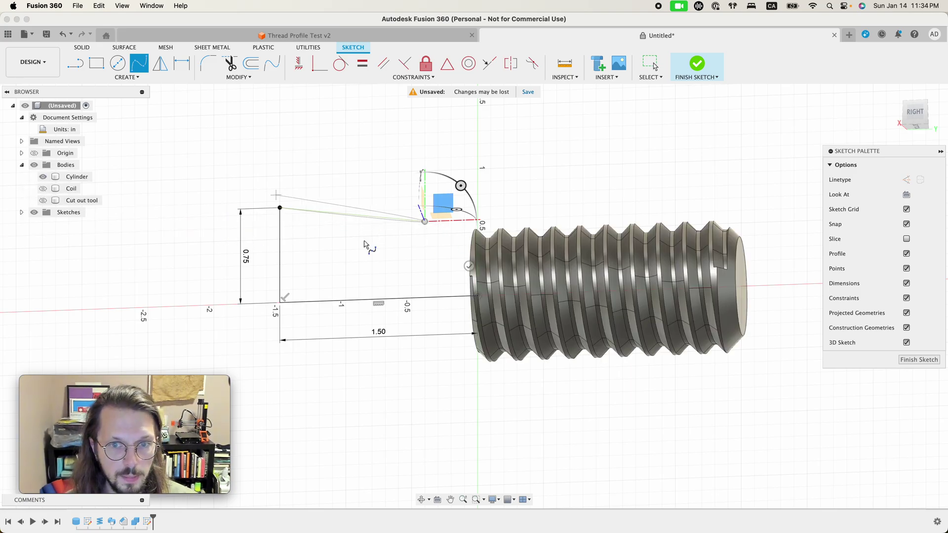
pyautogui.keyDown('shift'); pyautogui.hscroll(-5, 476, 233); pyautogui.keyUp('shift')
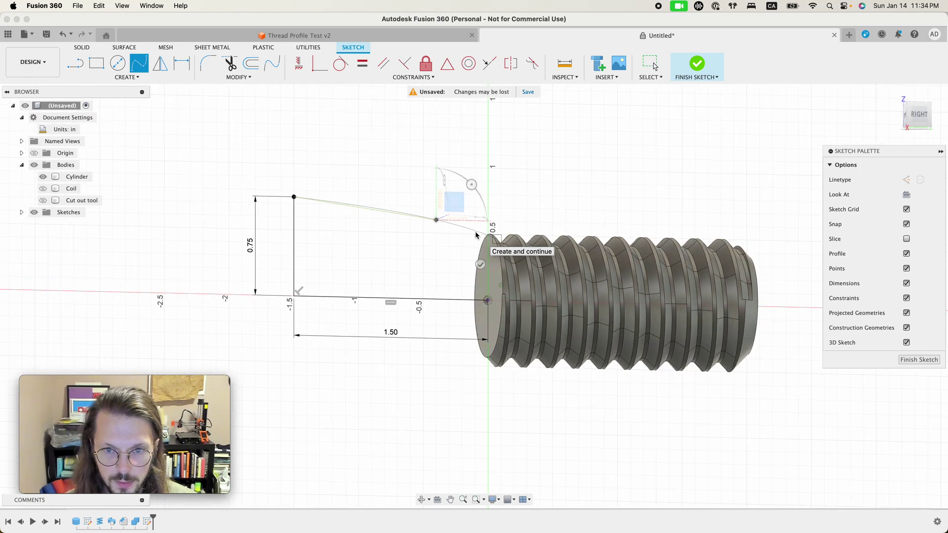
pyautogui.click(488, 234)
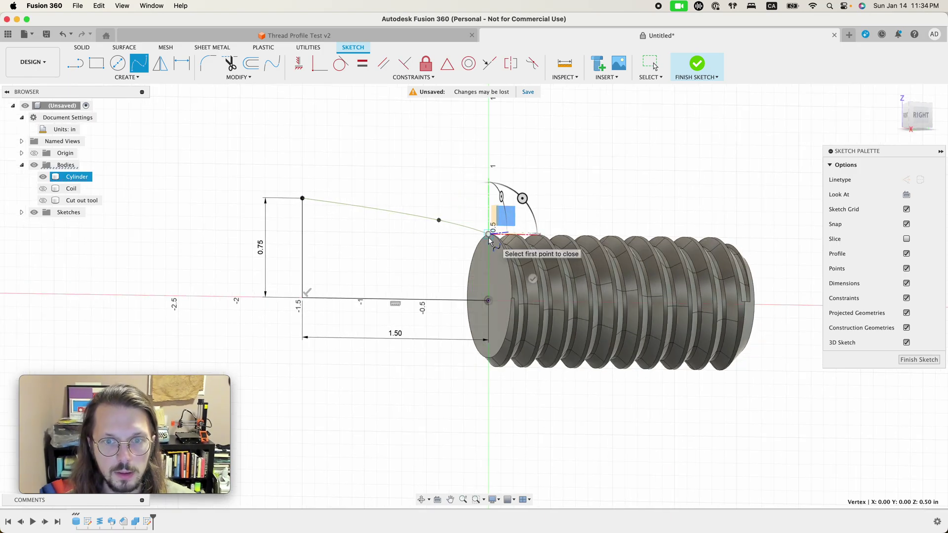
pyautogui.press('Escape')
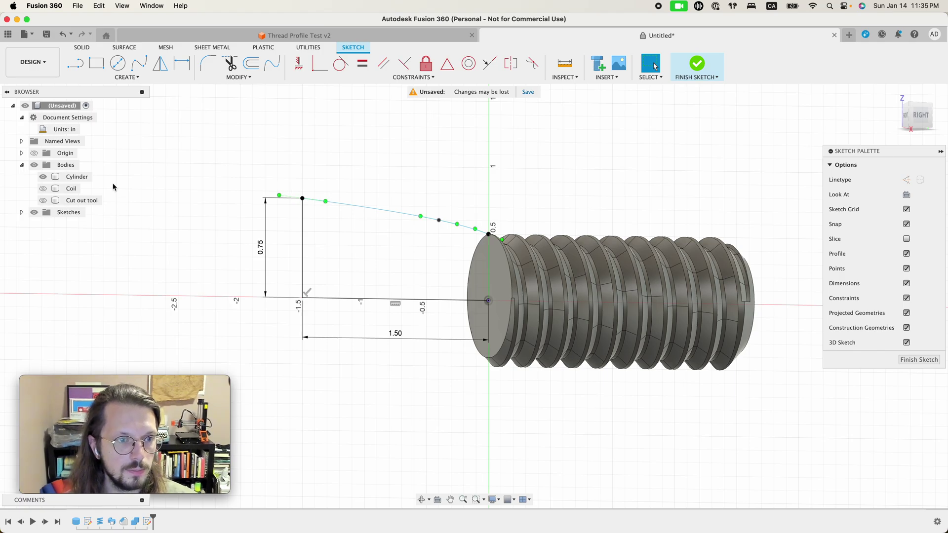
# Step: With the bodies hidden, lengthen and level the spline's outer tangent handle and move its middle point to about 0.3 in from the origin
pyautogui.keyDown('shift'); pyautogui.scroll(3, 329, 242); pyautogui.keyUp('shift')
pyautogui.click(34, 167)
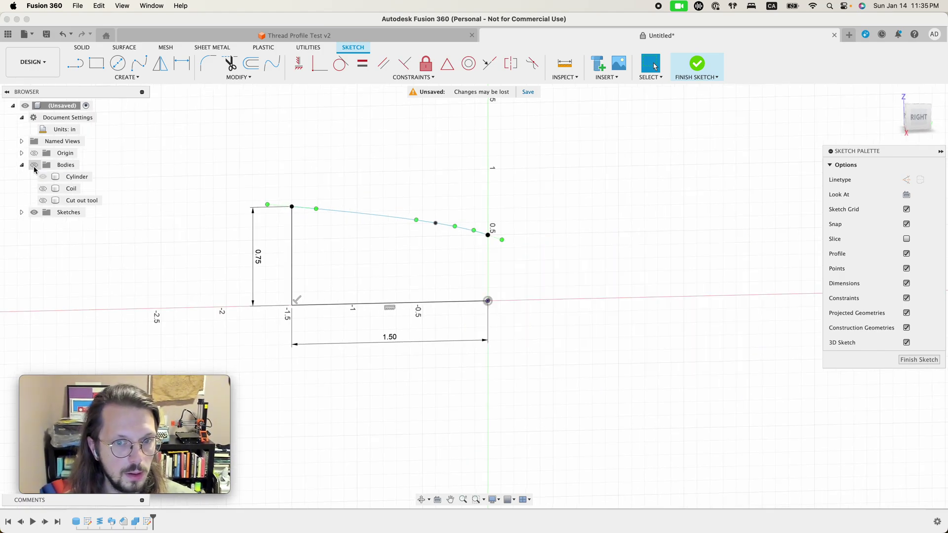
pyautogui.keyDown('shift'); pyautogui.hscroll(2, 425, 214); pyautogui.keyUp('shift')
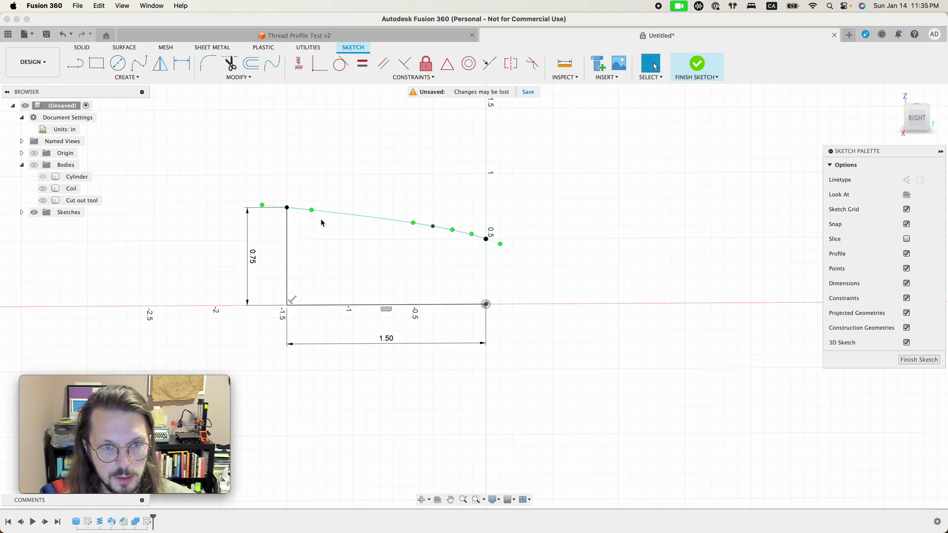
pyautogui.moveTo(312, 210); pyautogui.dragTo(342, 211)
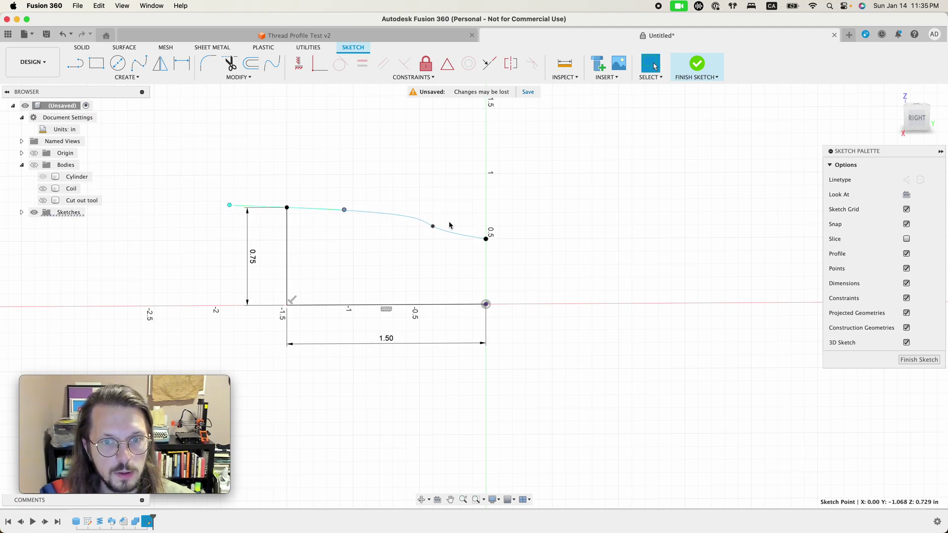
pyautogui.click(432, 227)
pyautogui.moveTo(425, 227); pyautogui.dragTo(445, 227)
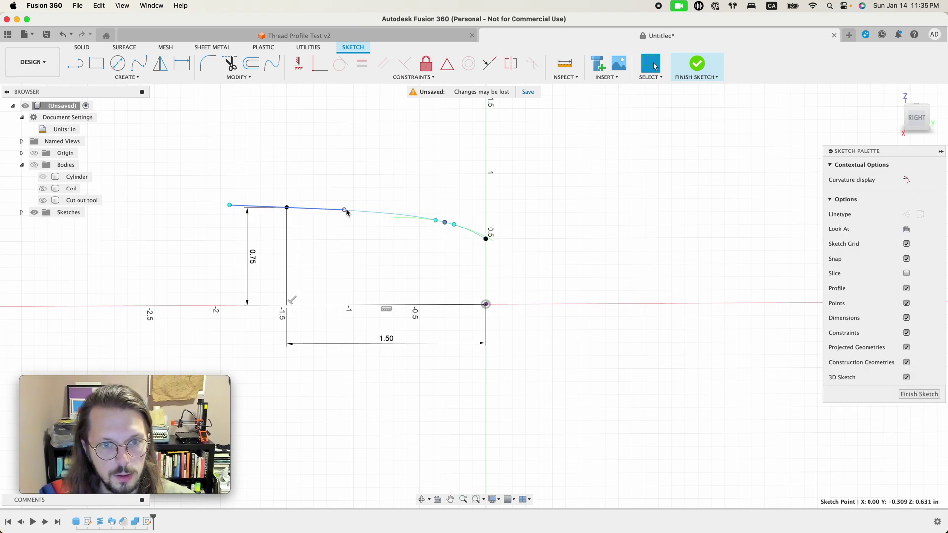
pyautogui.moveTo(345, 210)
pyautogui.mouseDown()
pyautogui.moveTo(356, 208)
pyautogui.moveTo(345, 209)
pyautogui.mouseUp()
pyautogui.moveTo(443, 225); pyautogui.dragTo(452, 225)
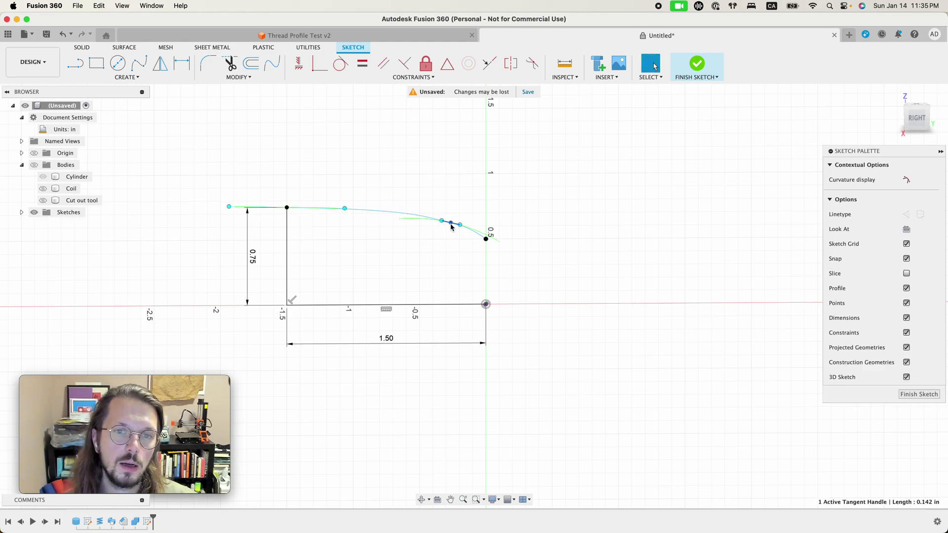
pyautogui.moveTo(451, 227); pyautogui.dragTo(447, 227)
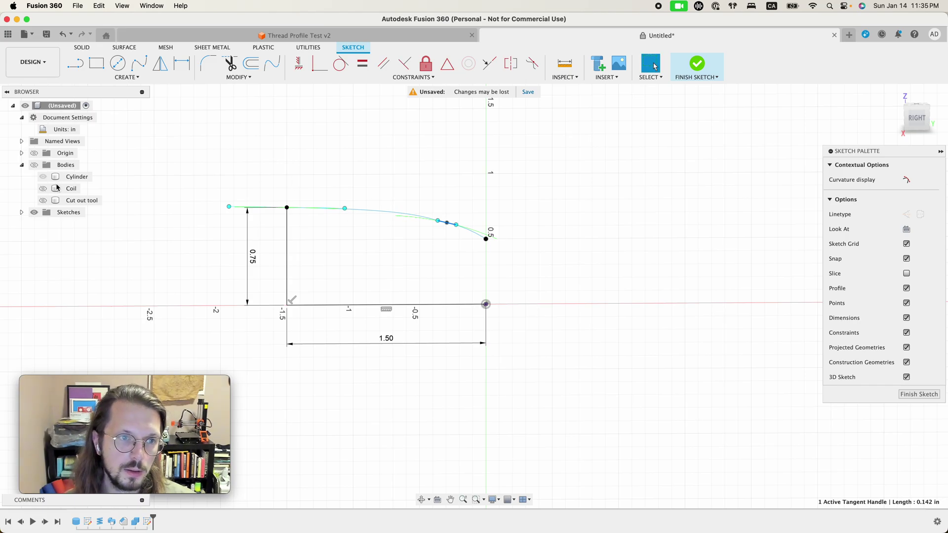
# Step: Close the profile with a vertical line from the spline's inner end down to the origin
pyautogui.press('l')
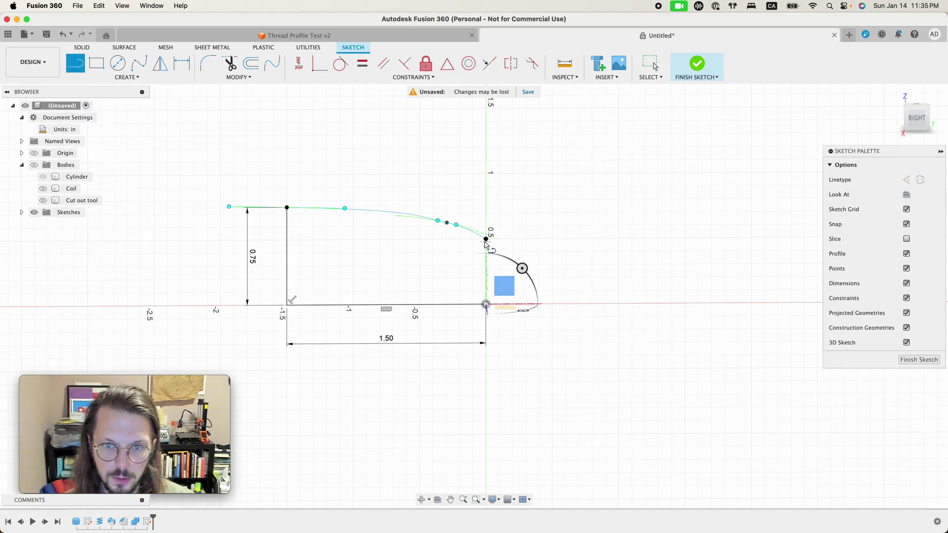
pyautogui.click(486, 239)
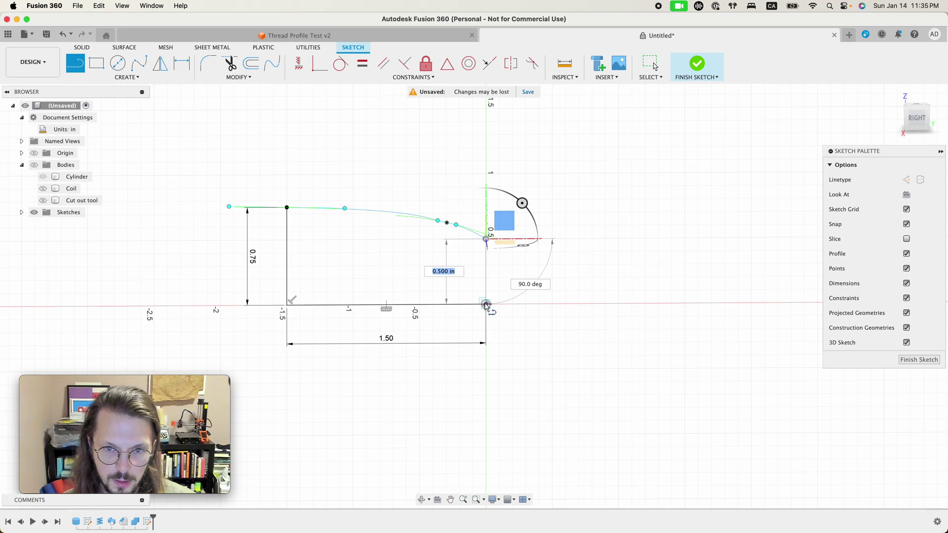
pyautogui.click(486, 303)
pyautogui.press('Escape')
# Step: Finish the sketch and revolve the closed profile 360 deg around its 1.50 in bottom line as a new body
pyautogui.click(392, 256)
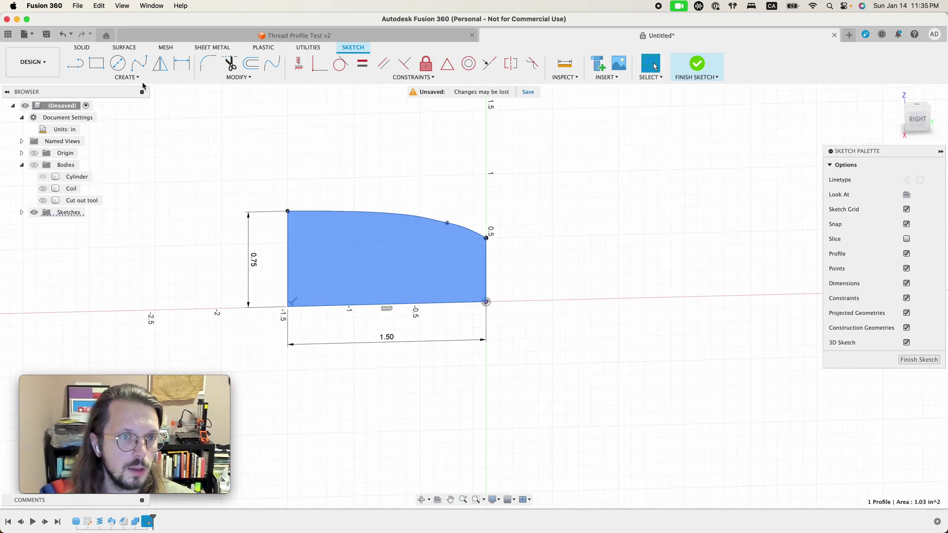
pyautogui.click(693, 69)
pyautogui.click(77, 49)
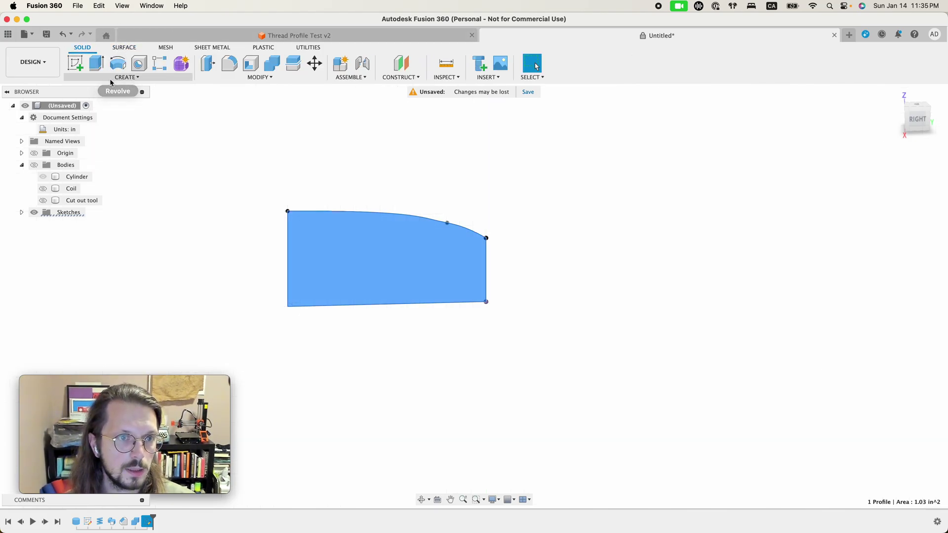
pyautogui.click(110, 79)
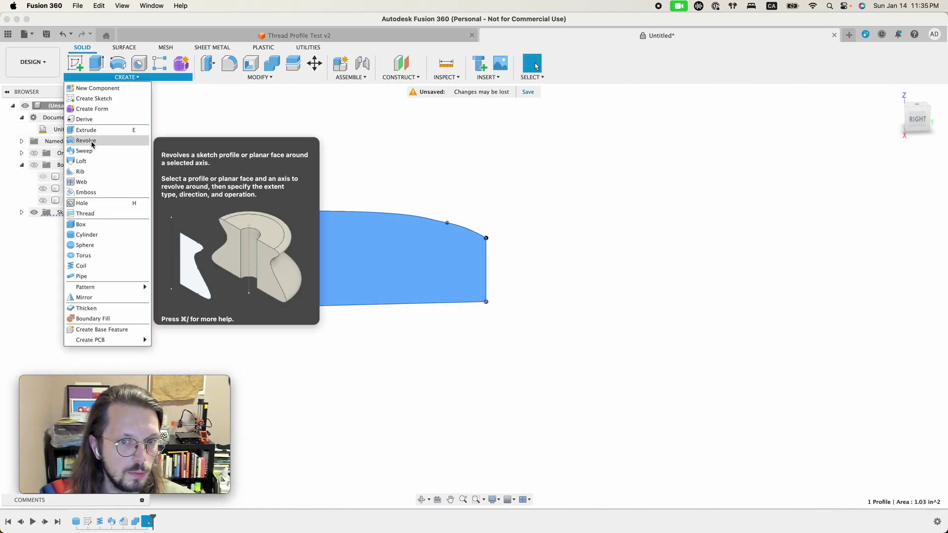
pyautogui.click(86, 141)
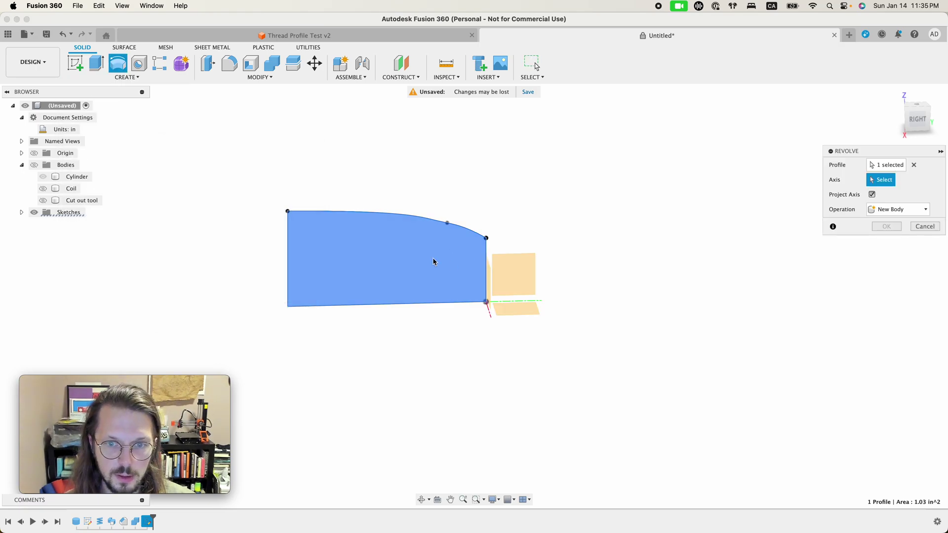
pyautogui.click(450, 306)
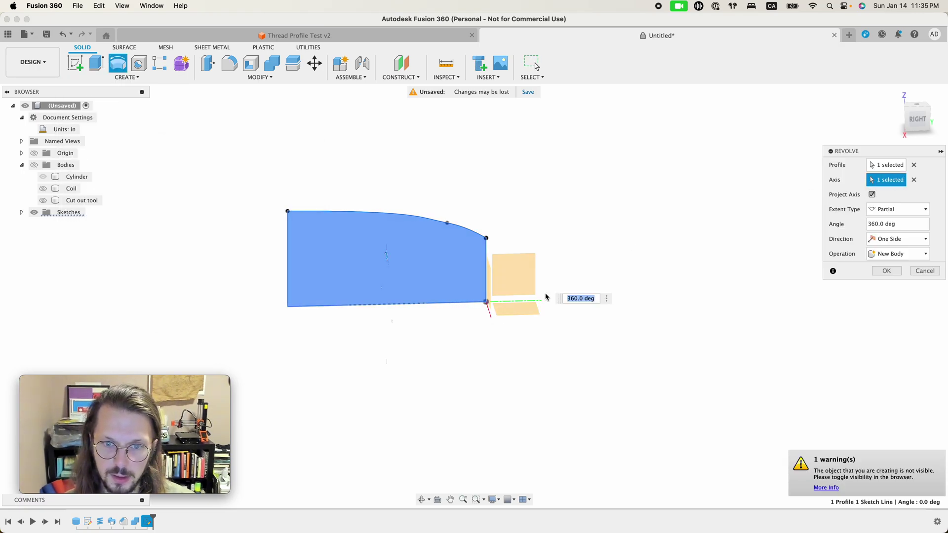
pyautogui.click(886, 272)
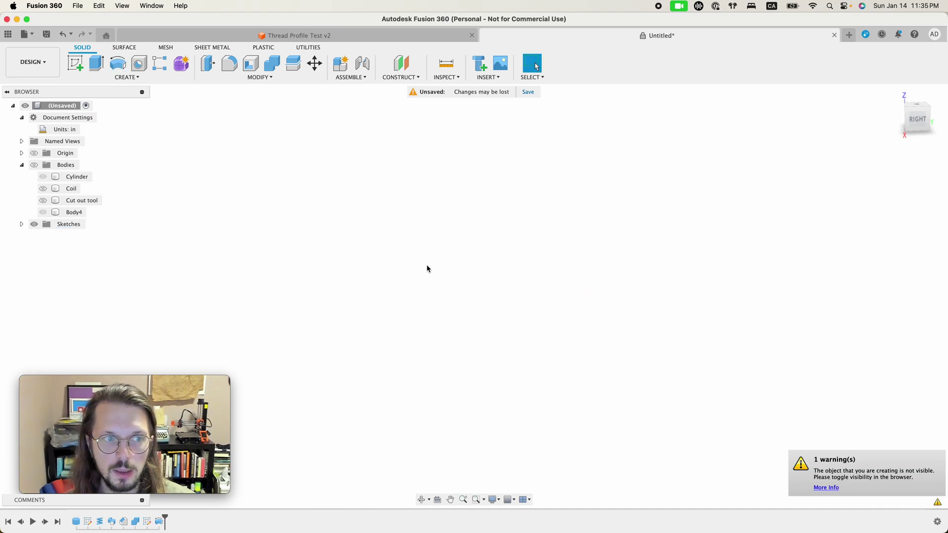
# Step: Show the bodies again and examine the revolved body together with the threaded cylinder from several sides
pyautogui.click(34, 166)
pyautogui.keyDown('shift'); pyautogui.hscroll(-5, 385, 231); pyautogui.keyUp('shift')
pyautogui.keyDown('shift'); pyautogui.hscroll(10, 385, 230); pyautogui.keyUp('shift')
pyautogui.click(475, 190)
pyautogui.keyDown('shift'); pyautogui.hscroll(-10, 475, 190); pyautogui.keyUp('shift')
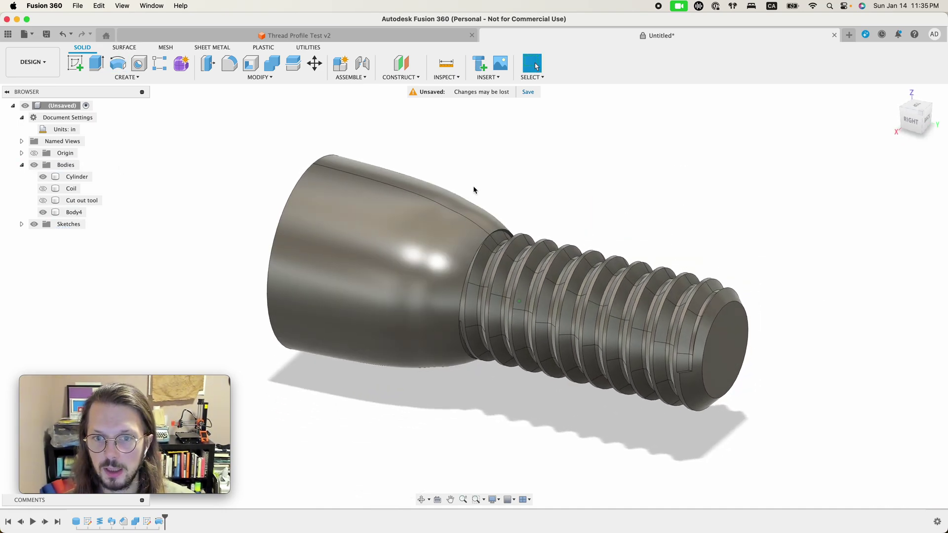
# Step: Mirror the threaded cylinder body across the revolved body's flat end face as a new body
pyautogui.keyDown('shift'); pyautogui.hscroll(4, 475, 190); pyautogui.keyUp('shift')
pyautogui.keyDown('shift'); pyautogui.hscroll(8, 474, 187); pyautogui.keyUp('shift')
pyautogui.keyDown('shift'); pyautogui.hscroll(-10, 473, 187); pyautogui.keyUp('shift')
pyautogui.scroll(-5, 473, 190)
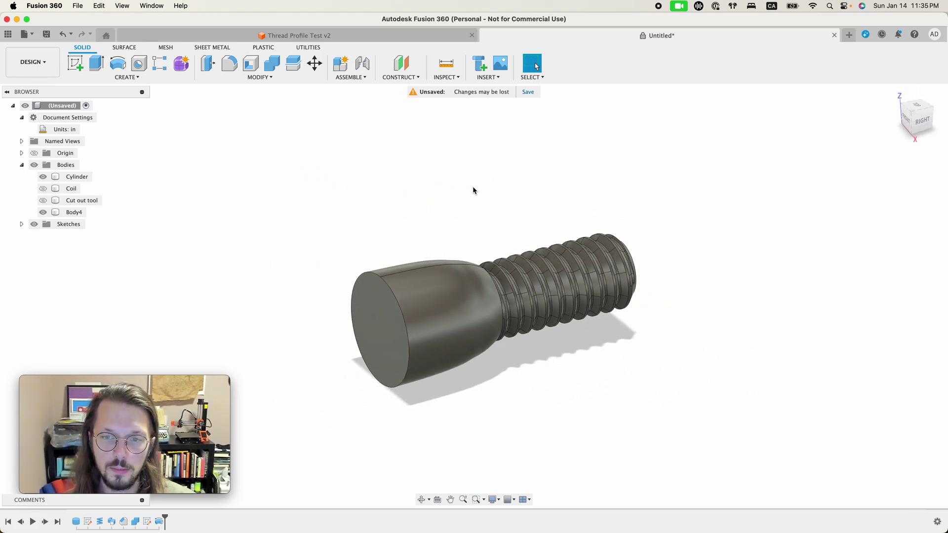
pyautogui.keyDown('shift'); pyautogui.scroll(-5, 212, 131); pyautogui.keyUp('shift')
pyautogui.hscroll(-2, 213, 157)
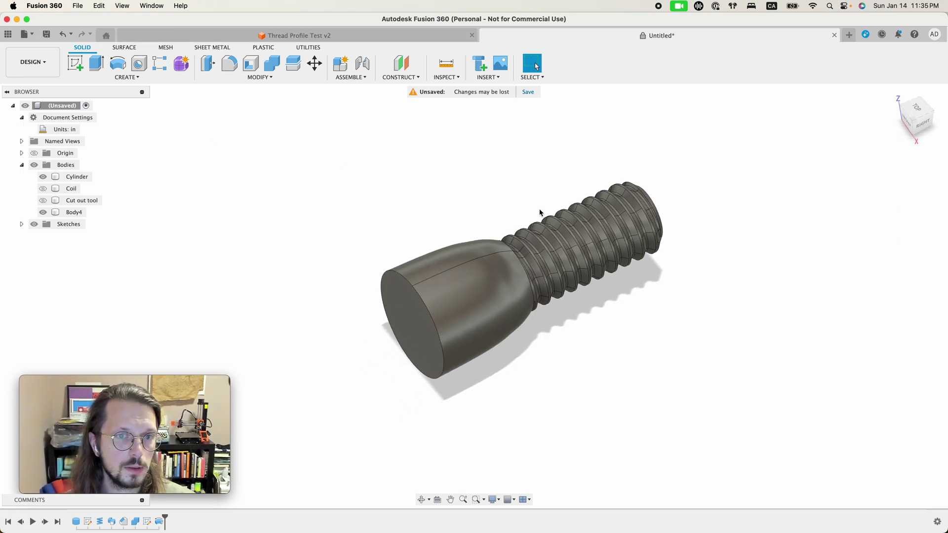
pyautogui.click(554, 218)
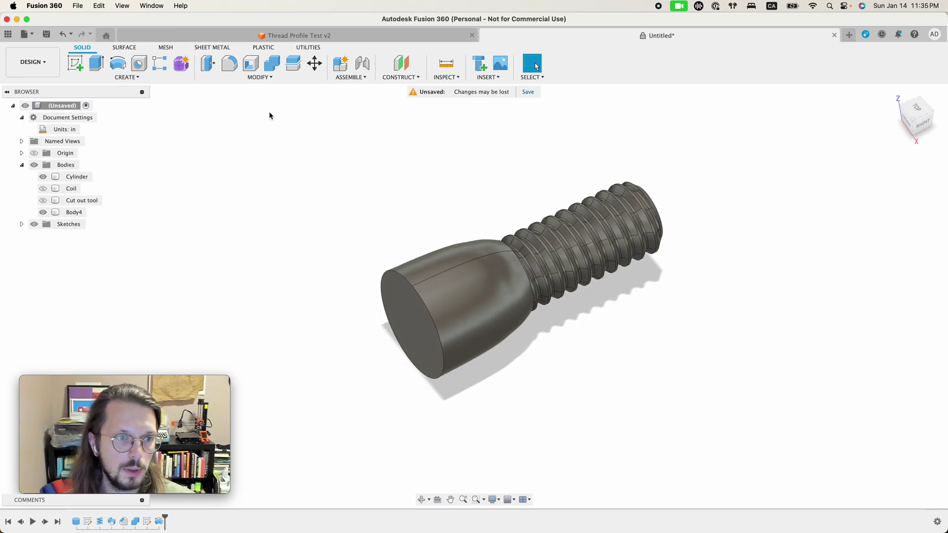
pyautogui.click(77, 177)
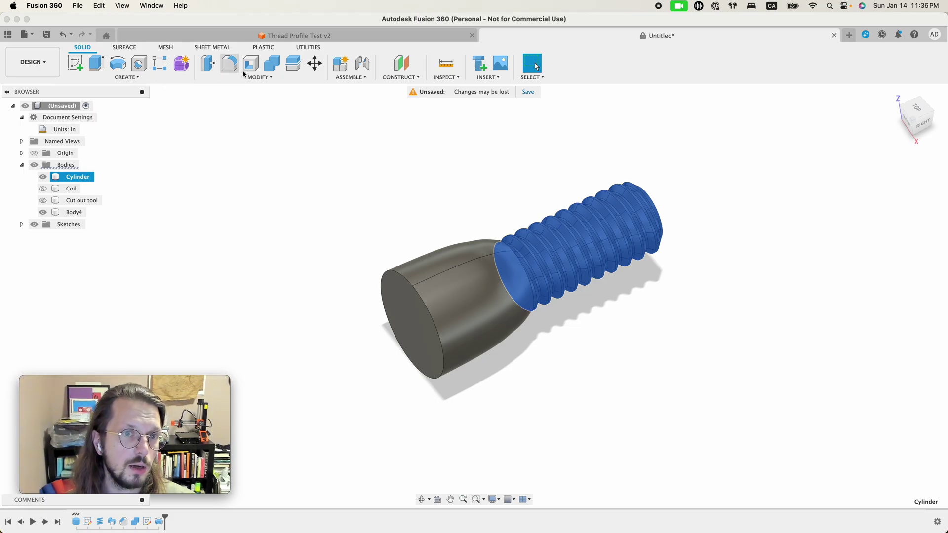
pyautogui.click(144, 78)
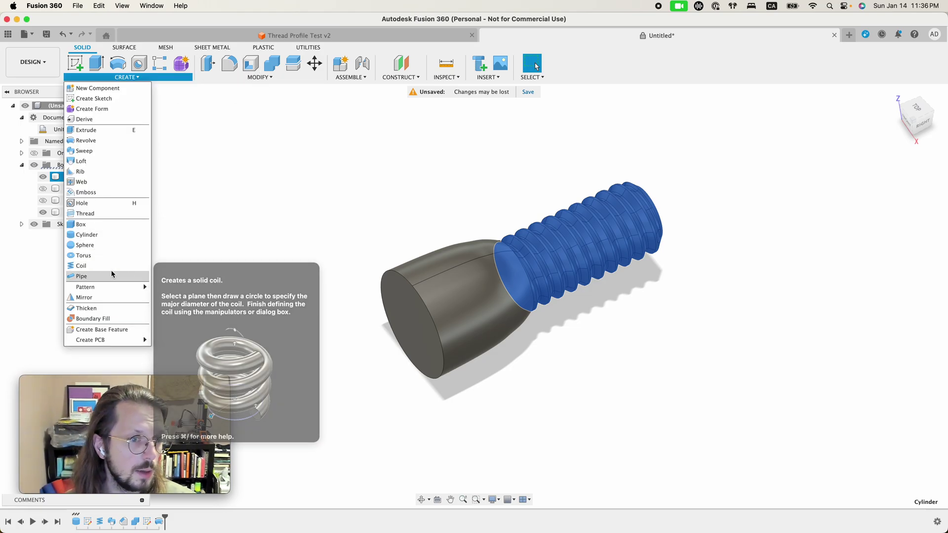
pyautogui.click(111, 297)
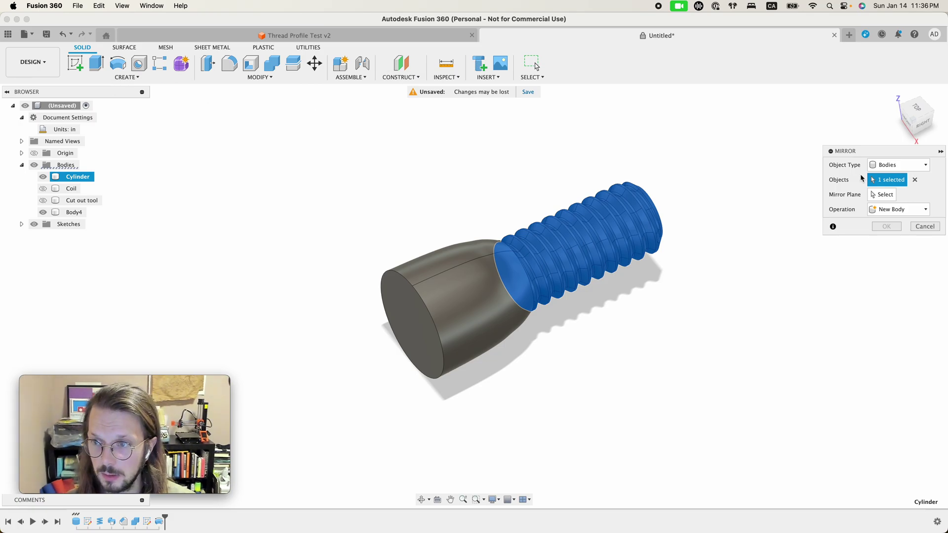
pyautogui.click(882, 195)
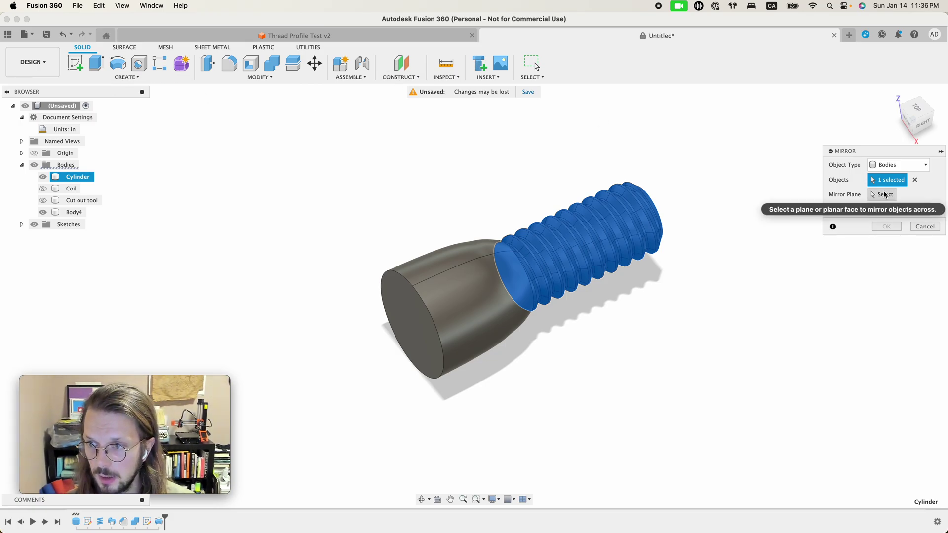
pyautogui.click(405, 320)
pyautogui.click(886, 226)
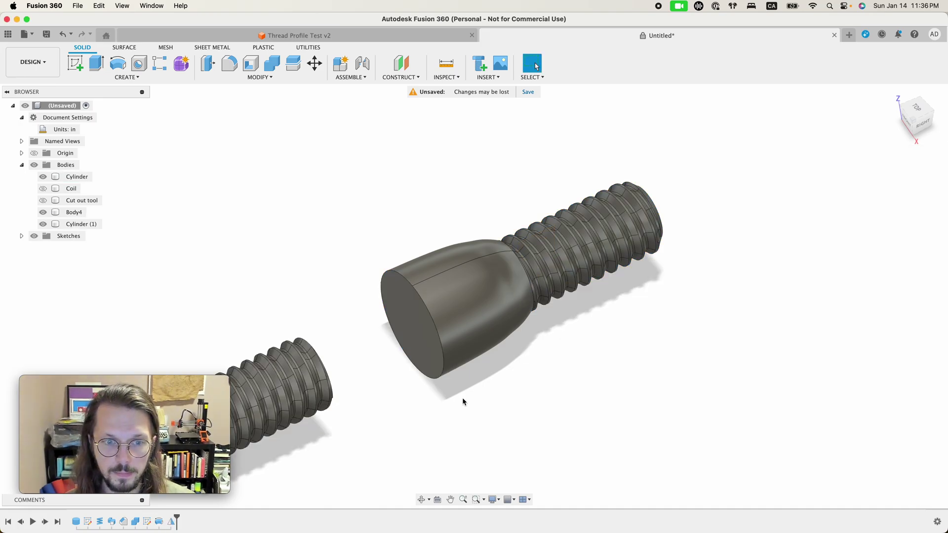
# Step: Try to mirror only the revolved body's curved face across its flat end face, and check the error details
pyautogui.click(503, 289)
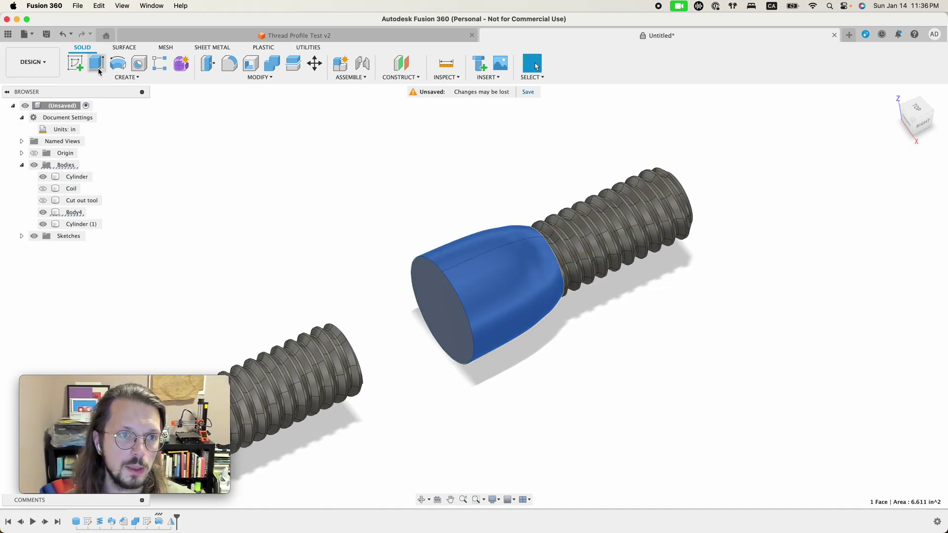
pyautogui.click(134, 78)
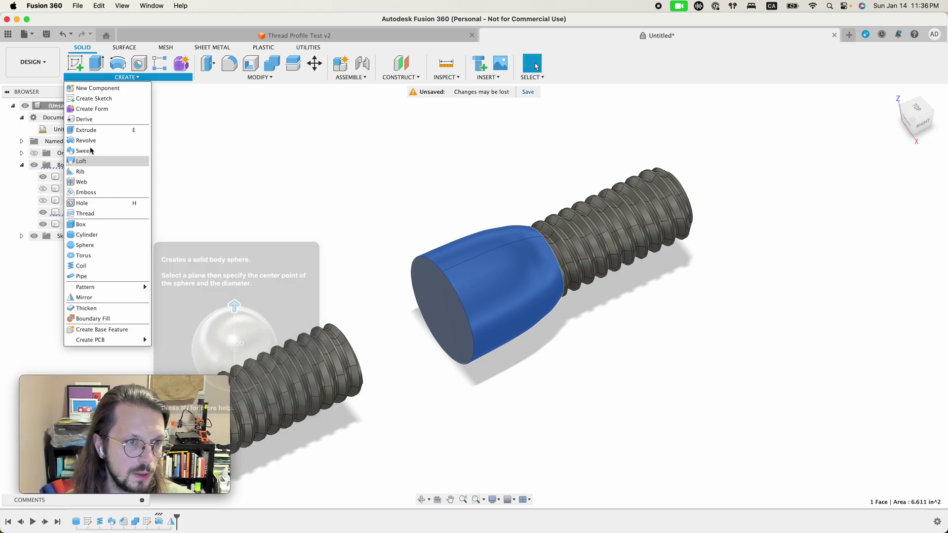
pyautogui.click(86, 297)
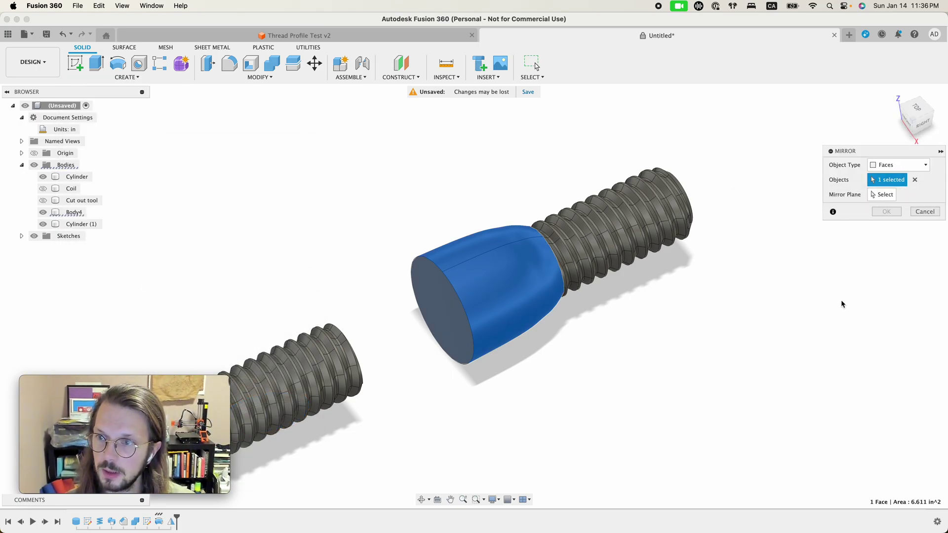
pyautogui.click(885, 199)
pyautogui.click(457, 332)
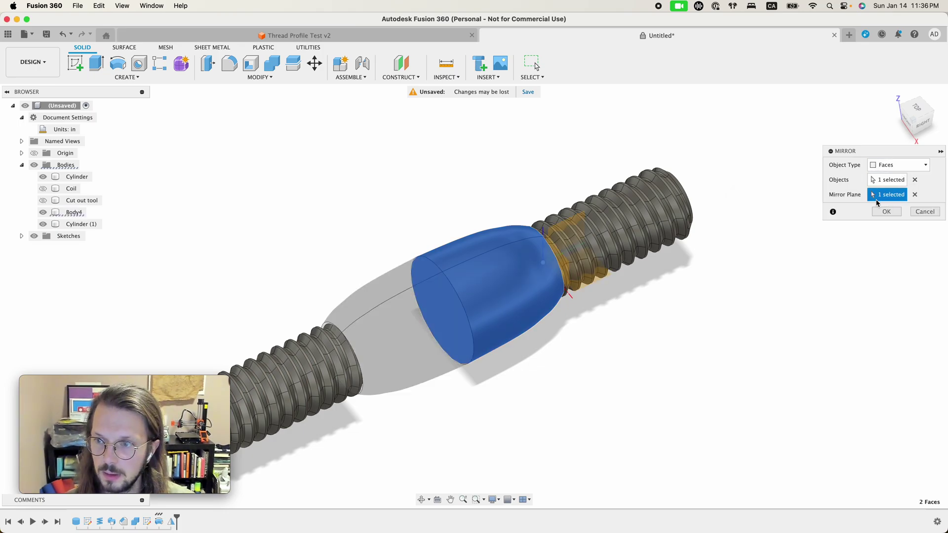
pyautogui.click(880, 212)
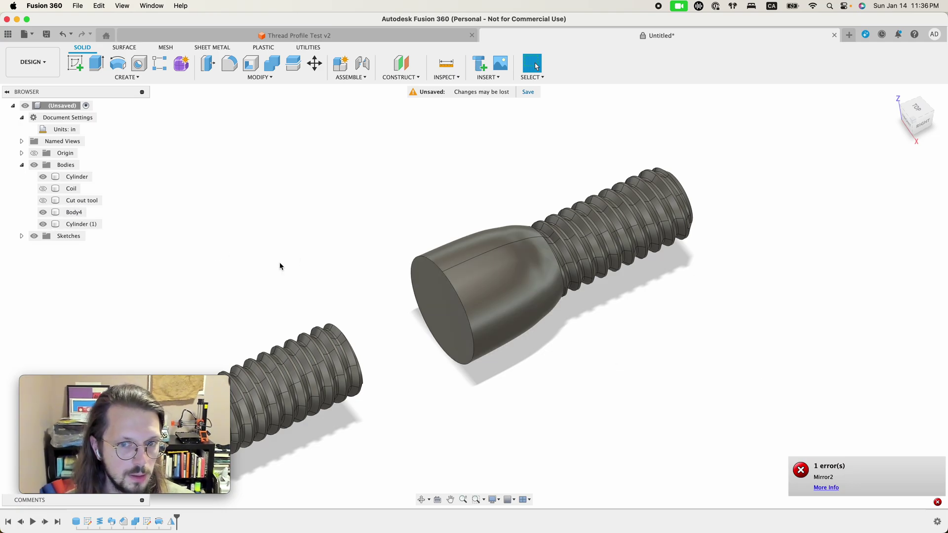
pyautogui.click(825, 489)
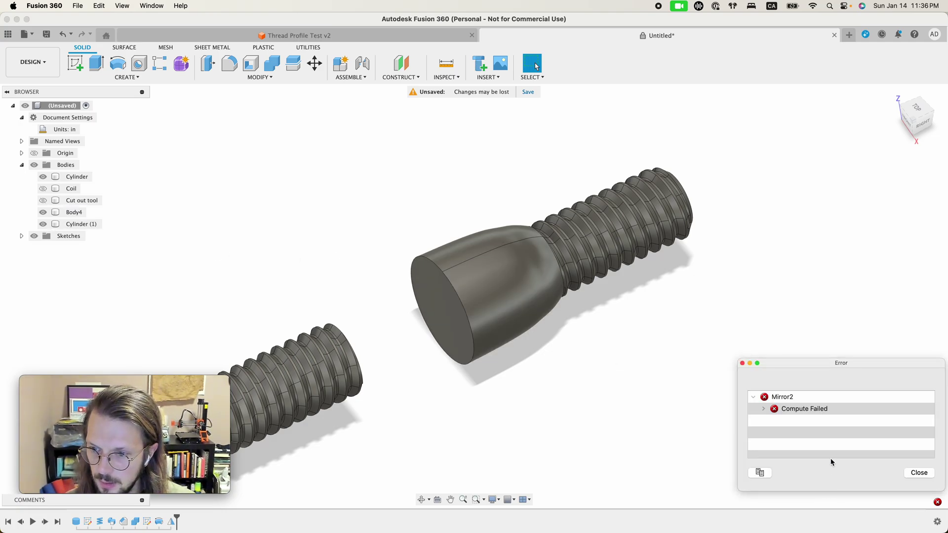
pyautogui.click(919, 473)
# Step: Mirror the whole revolved body across its flat end face, using the Bodies object type and the Join operation
pyautogui.click(130, 78)
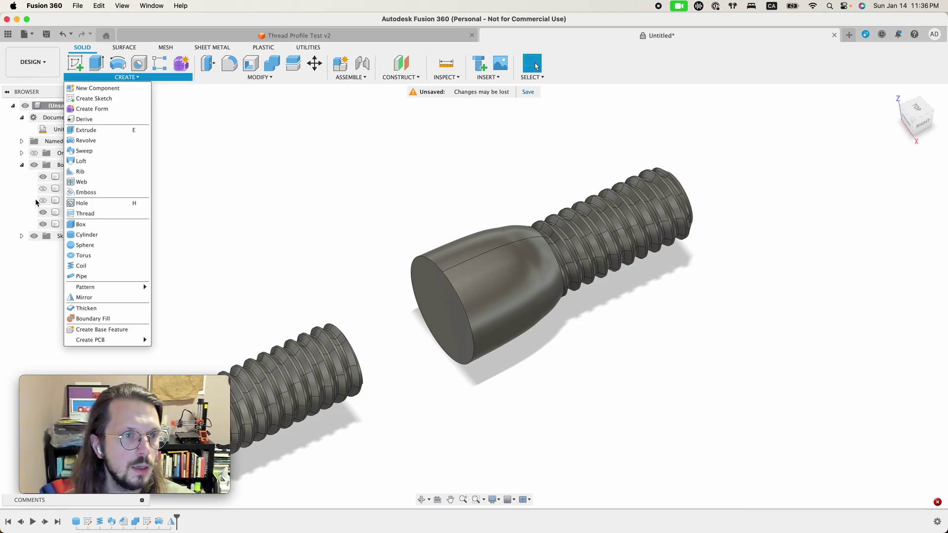
pyautogui.click(520, 336)
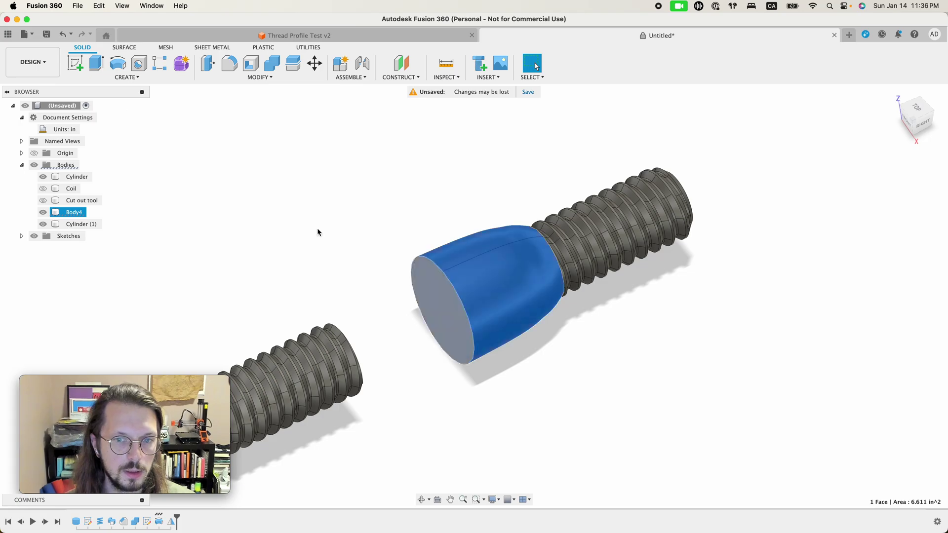
pyautogui.click(105, 77)
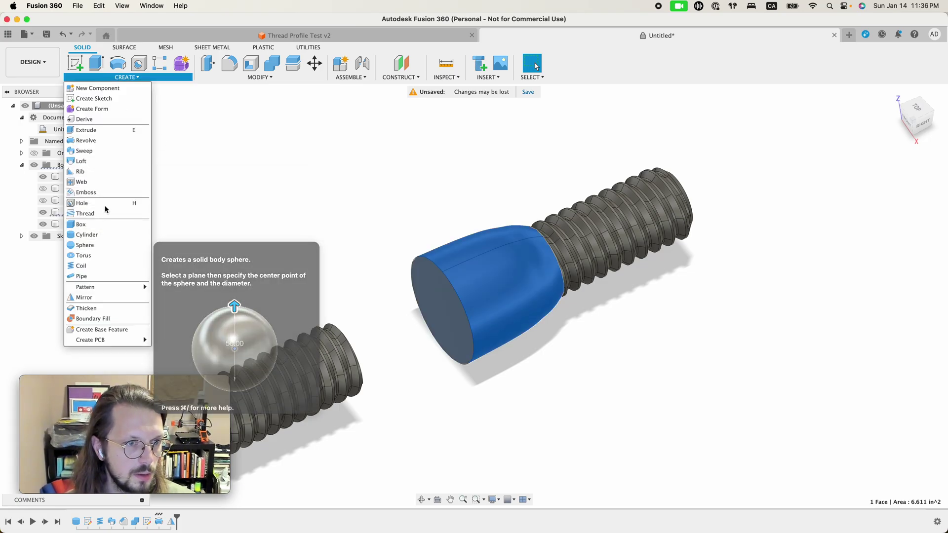
pyautogui.click(101, 298)
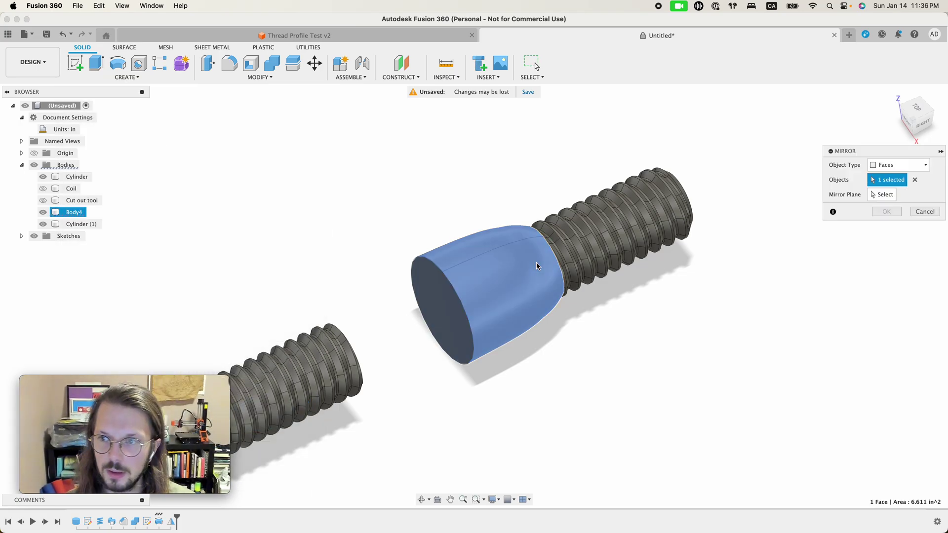
pyautogui.click(887, 165)
pyautogui.click(884, 175)
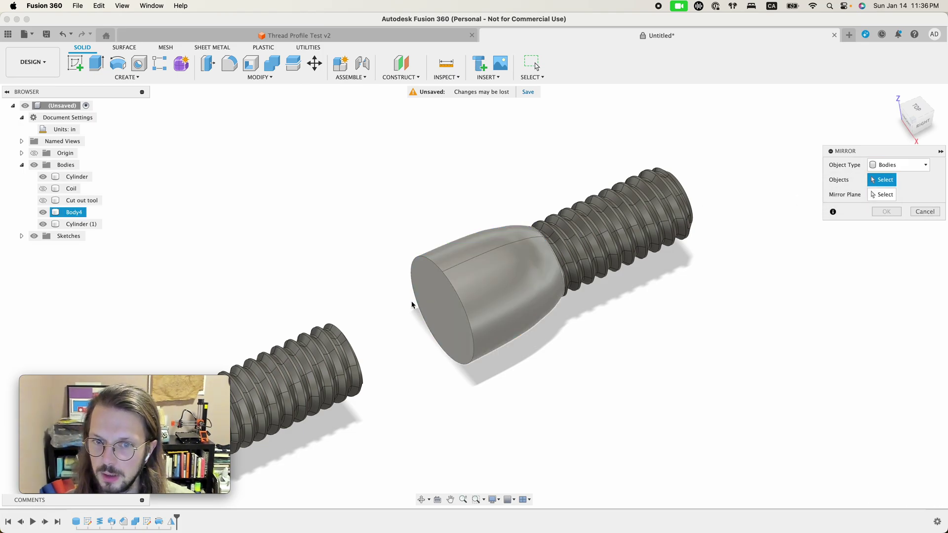
pyautogui.click(420, 307)
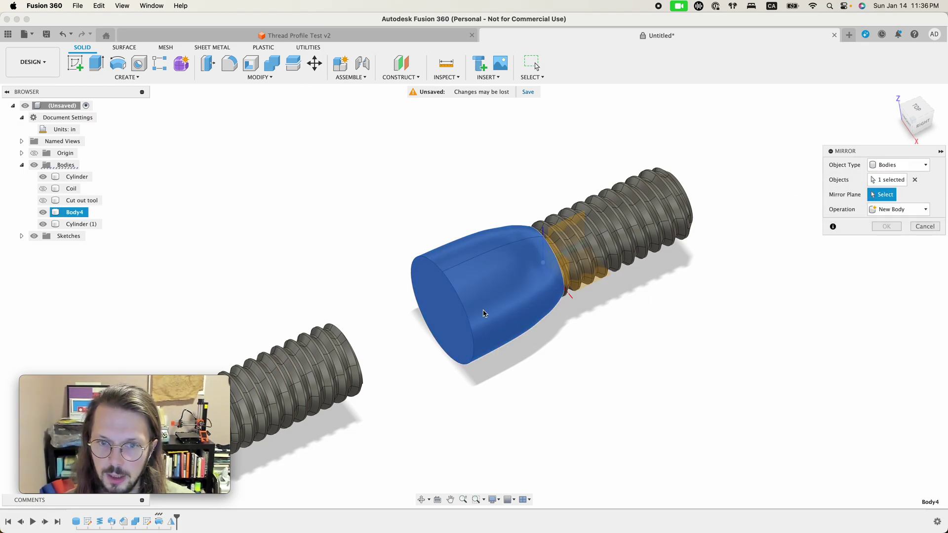
pyautogui.click(441, 327)
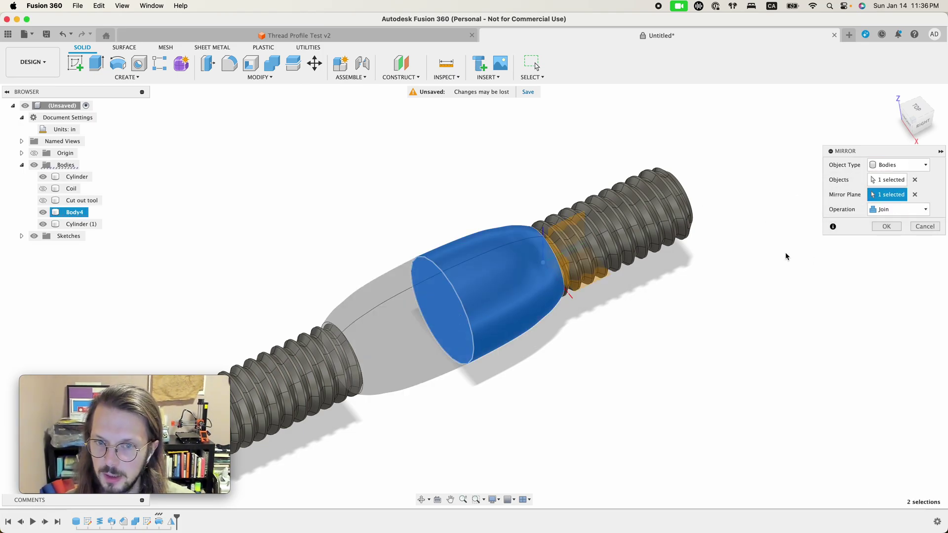
pyautogui.click(891, 227)
# Step: Examine the mirrored part with its bulged middle and both threaded ends from several sides
pyautogui.keyDown('shift'); pyautogui.hscroll(8, 558, 380); pyautogui.keyUp('shift')
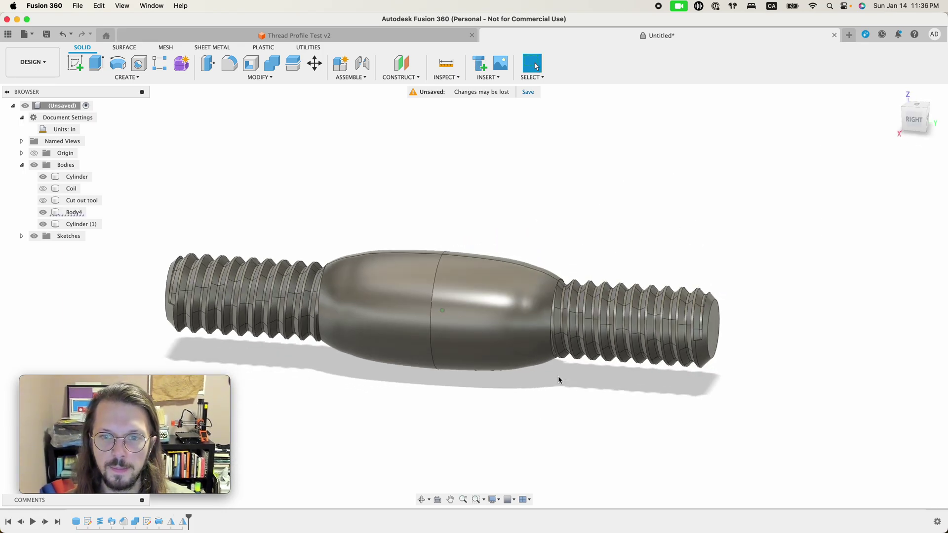
pyautogui.keyDown('shift'); pyautogui.hscroll(10, 558, 380); pyautogui.keyUp('shift')
pyautogui.keyDown('shift'); pyautogui.hscroll(-7, 559, 380); pyautogui.keyUp('shift')
pyautogui.keyDown('shift'); pyautogui.hscroll(-4, 559, 379); pyautogui.keyUp('shift')
pyautogui.hscroll(-4, 558, 380)
pyautogui.keyDown('shift'); pyautogui.hscroll(-7, 558, 380); pyautogui.keyUp('shift')
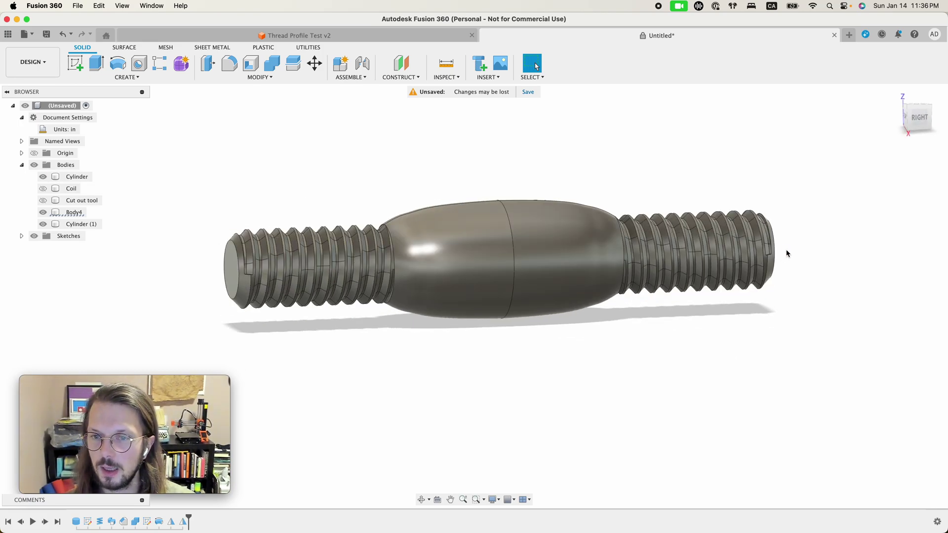
pyautogui.keyDown('shift'); pyautogui.hscroll(6, 781, 255); pyautogui.keyUp('shift')
pyautogui.keyDown('shift'); pyautogui.hscroll(-4, 781, 254); pyautogui.keyUp('shift')
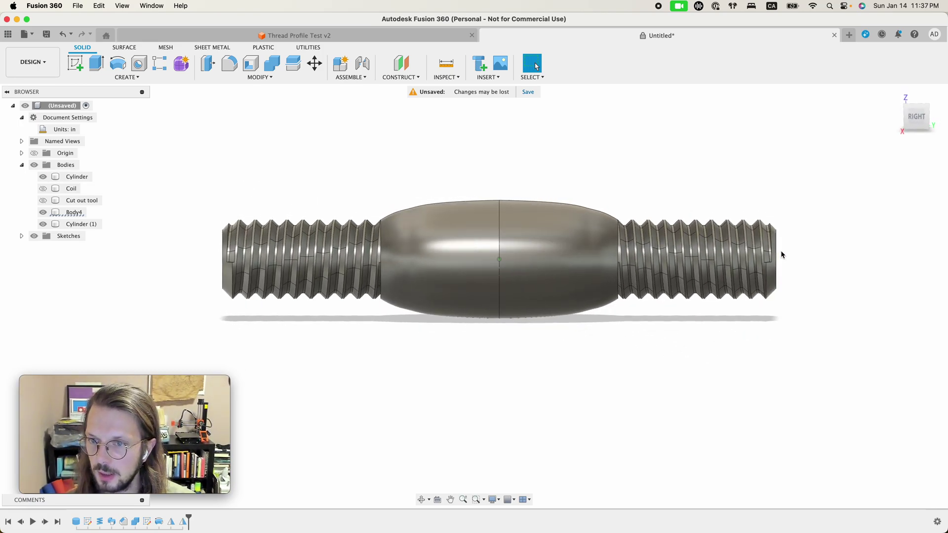
pyautogui.keyDown('shift'); pyautogui.scroll(-2, 781, 254); pyautogui.keyUp('shift')
pyautogui.keyDown('shift'); pyautogui.scroll(-4, 781, 255); pyautogui.keyUp('shift')
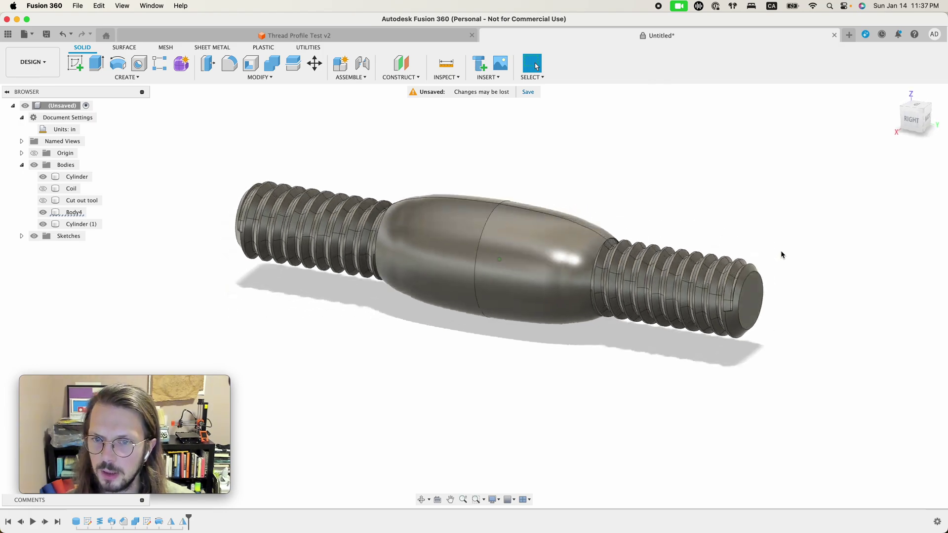
pyautogui.keyDown('shift'); pyautogui.hscroll(1, 781, 255); pyautogui.keyUp('shift')
pyautogui.keyDown('shift'); pyautogui.hscroll(5, 656, 290); pyautogui.keyUp('shift')
pyautogui.keyDown('shift'); pyautogui.hscroll(-6, 656, 290); pyautogui.keyUp('shift')
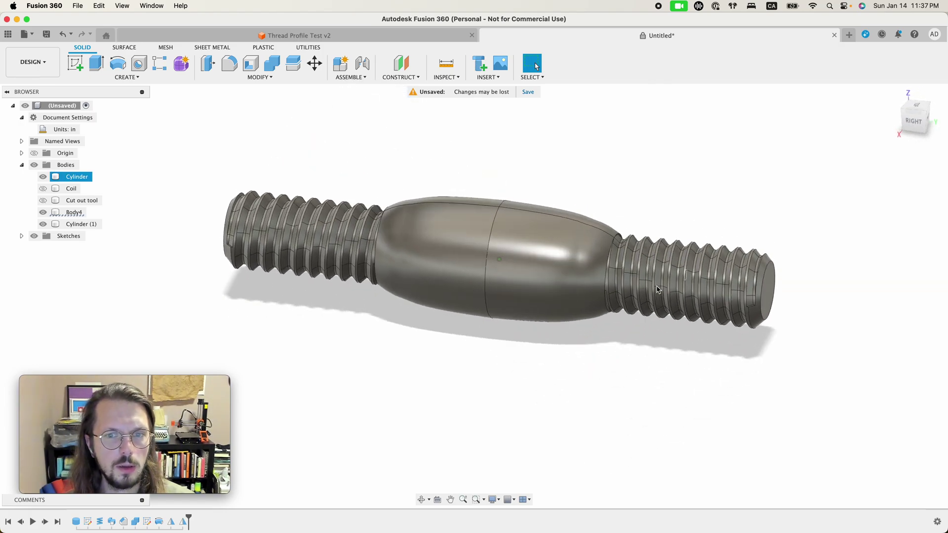
pyautogui.keyDown('shift'); pyautogui.hscroll(3, 656, 290); pyautogui.keyUp('shift')
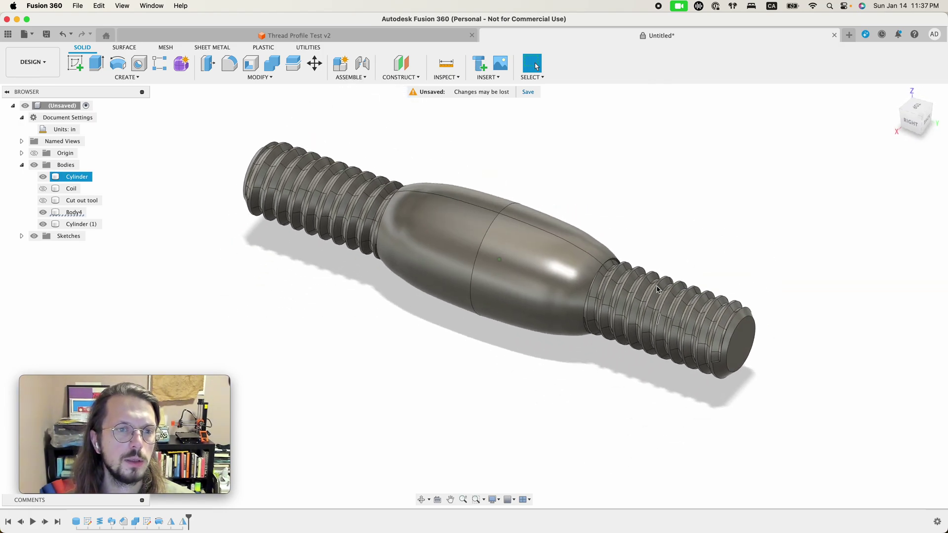
# Step: Show Sketch4, open it for editing and insert a fit point on the spline between its outer end and middle point
pyautogui.click(21, 236)
pyautogui.click(43, 260)
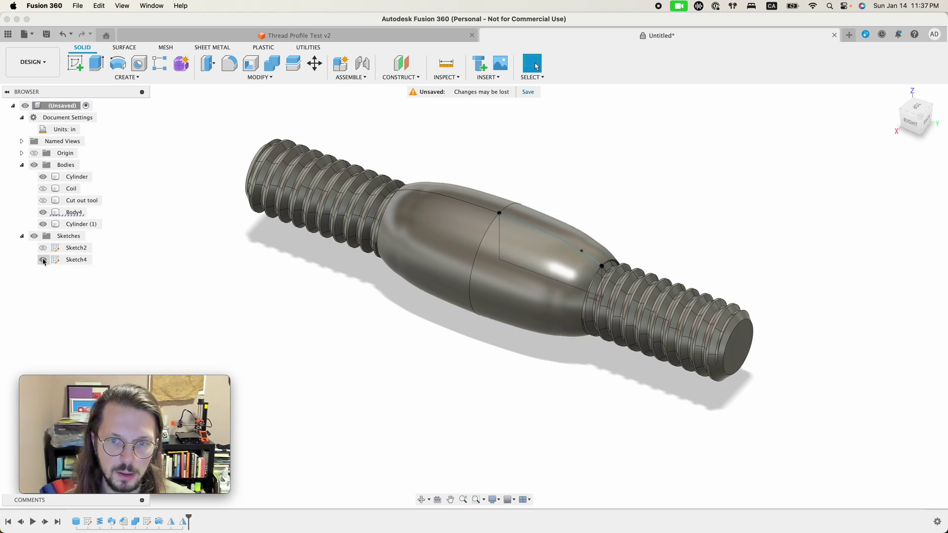
pyautogui.doubleClick(74, 260)
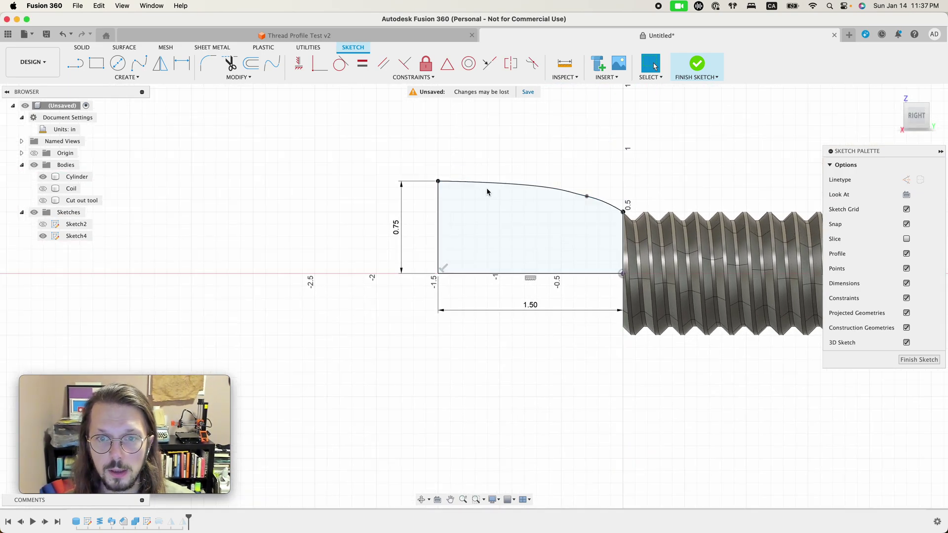
pyautogui.rightClick(526, 190)
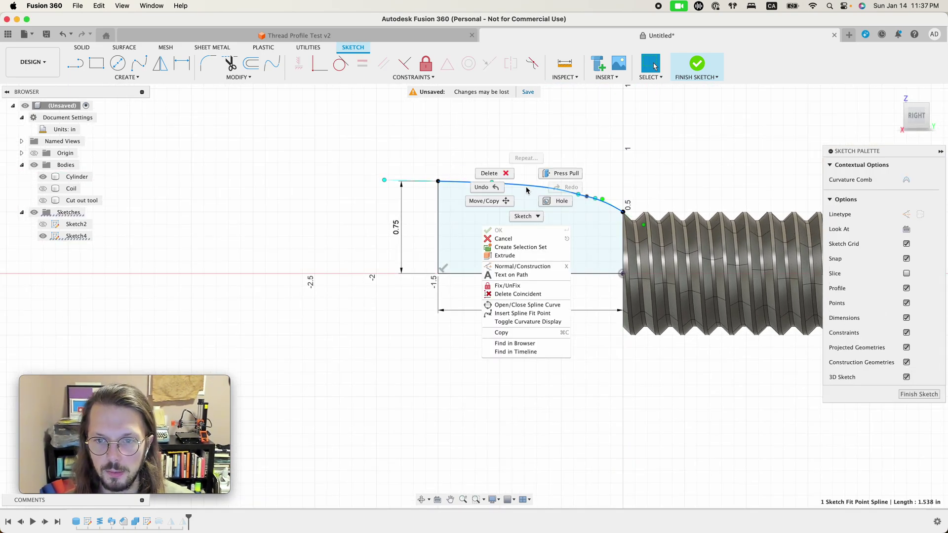
pyautogui.click(512, 314)
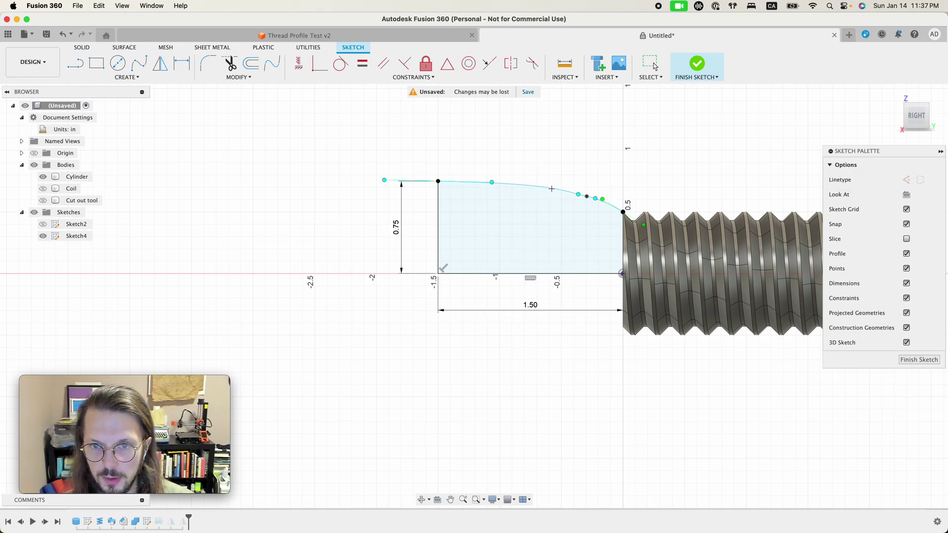
pyautogui.click(520, 185)
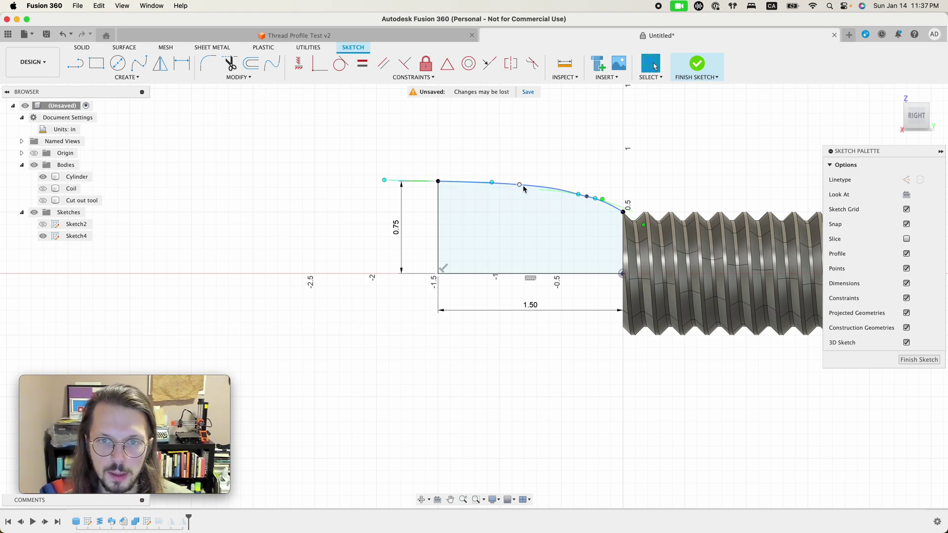
# Step: Shape a bead beside the thread by moving the spline's points, with the groove point about 0.29 in from the origin, and finish the sketch
pyautogui.moveTo(519, 185); pyautogui.dragTo(596, 199)
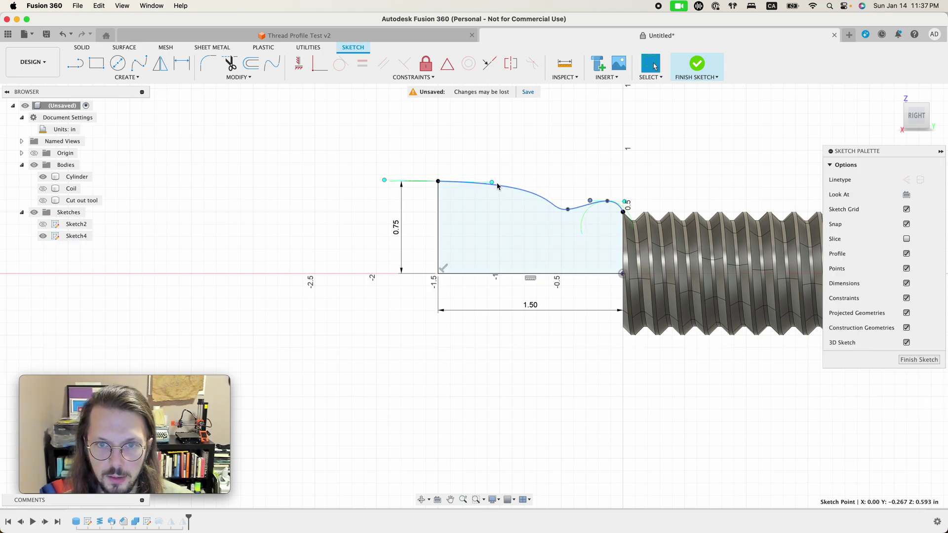
pyautogui.moveTo(495, 183)
pyautogui.mouseDown()
pyautogui.moveTo(507, 182)
pyautogui.moveTo(492, 183)
pyautogui.mouseUp()
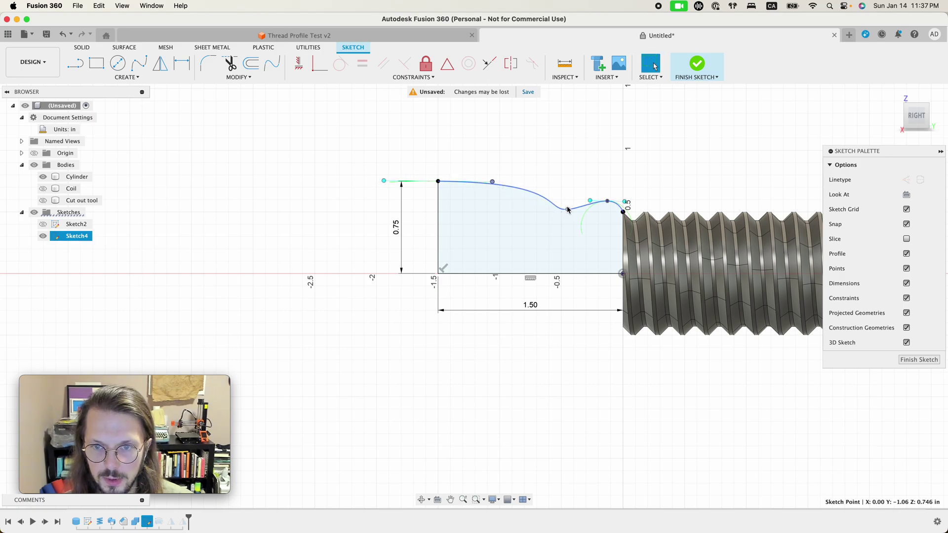
pyautogui.moveTo(567, 209); pyautogui.dragTo(588, 212)
pyautogui.click(697, 56)
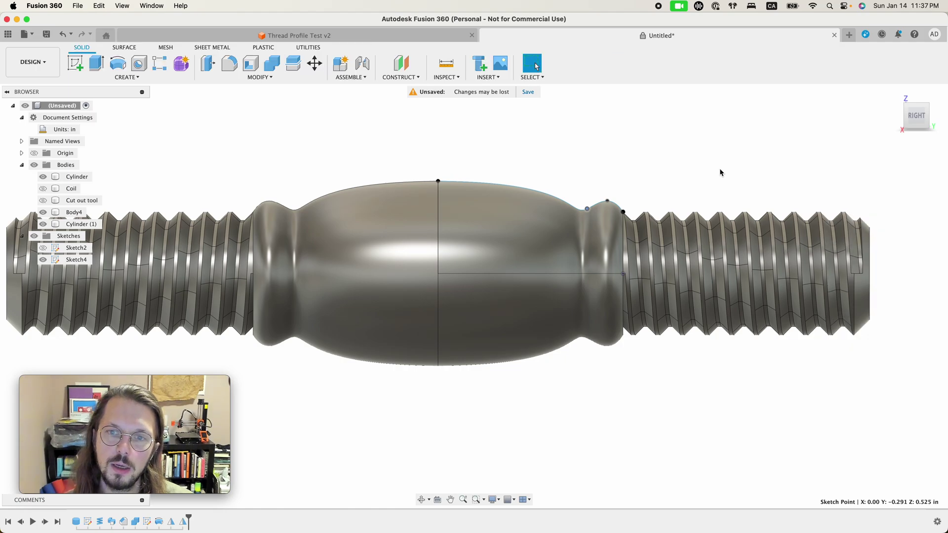
# Step: Review the beaded shape, undo the spline reshaping and the inserted fit point, and finish the sketch
pyautogui.keyDown('shift'); pyautogui.moveTo(719, 172); pyautogui.dragTo(667, 331, button='middle'); pyautogui.keyUp('shift')
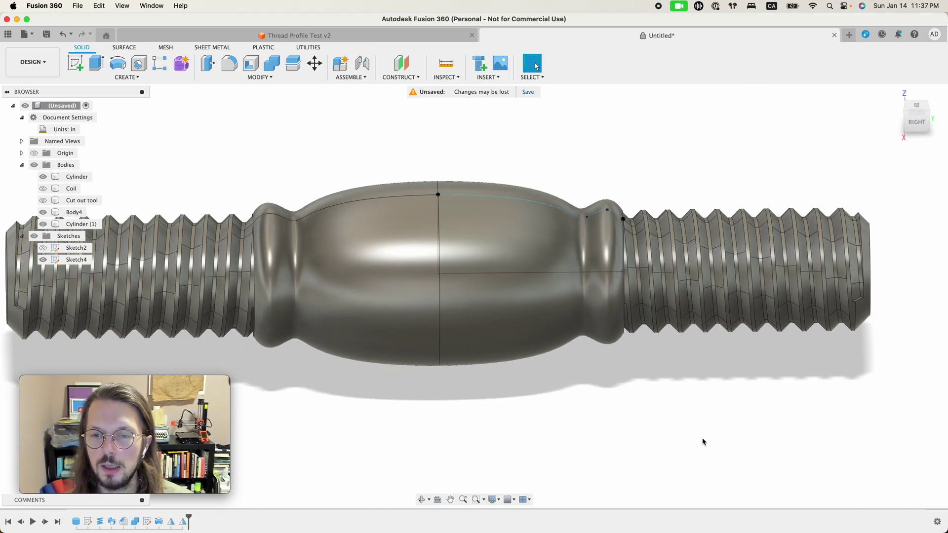
pyautogui.keyDown('shift'); pyautogui.hscroll(-5, 676, 427); pyautogui.keyUp('shift')
pyautogui.keyDown('shift'); pyautogui.hscroll(8, 676, 428); pyautogui.keyUp('shift')
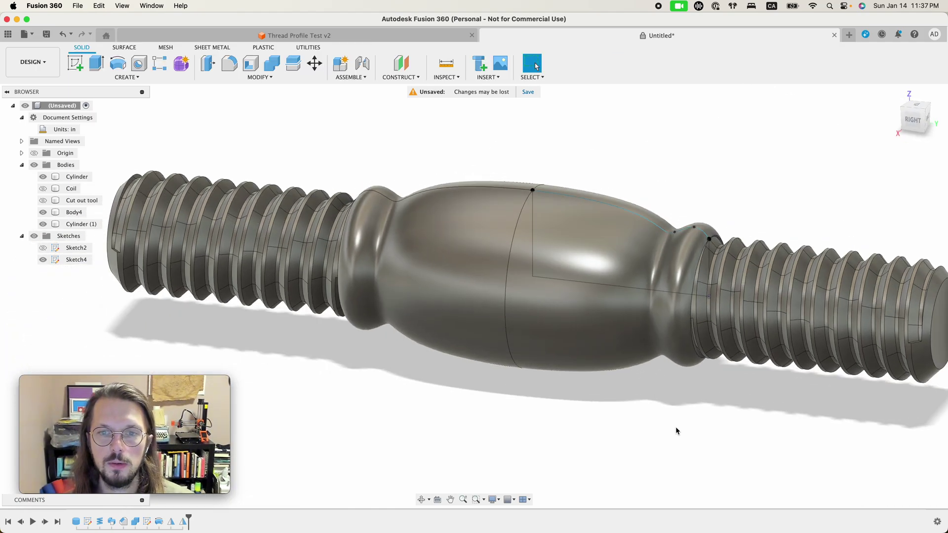
pyautogui.scroll(-8, 675, 431)
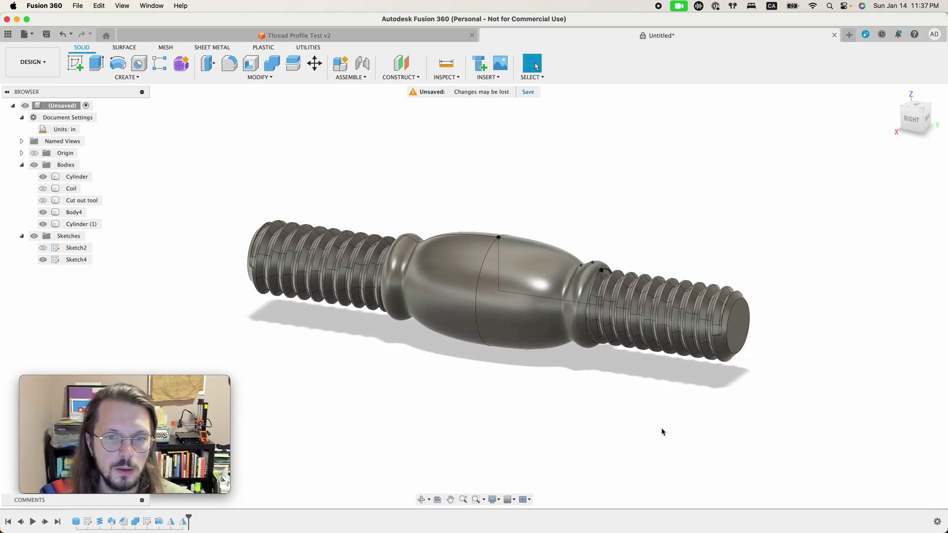
pyautogui.keyDown('shift'); pyautogui.hscroll(4, 661, 432); pyautogui.keyUp('shift')
pyautogui.press('super+z')
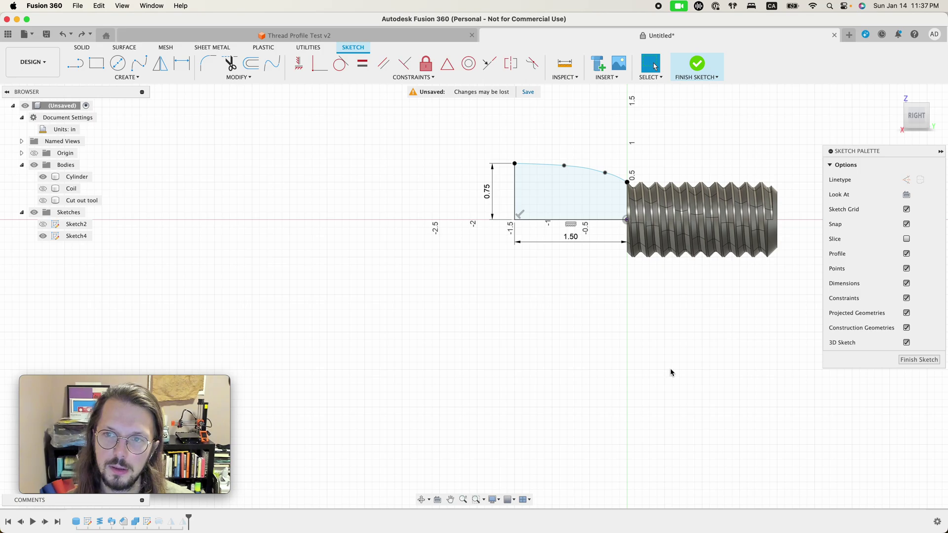
pyautogui.press('super+z')
pyautogui.click(694, 65)
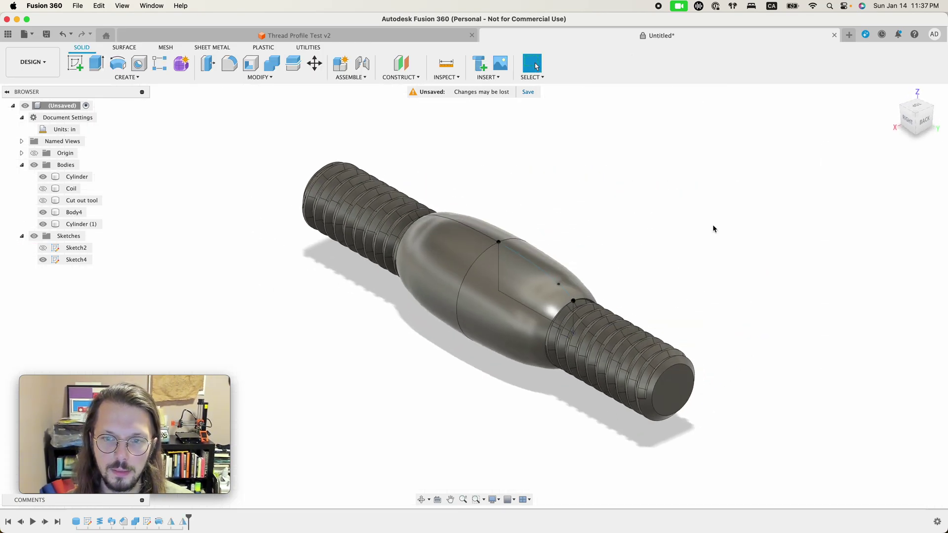